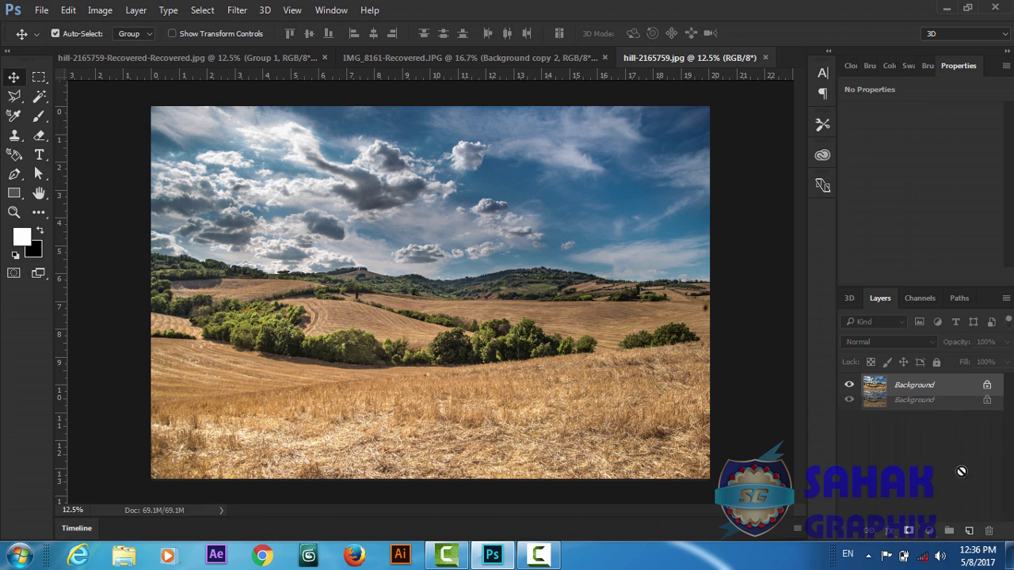
# - Duplicate the Background layer, add a layer mask, and choose the black-to-white gradient preset
pyautogui.moveTo(922, 386); pyautogui.dragTo(949, 529)
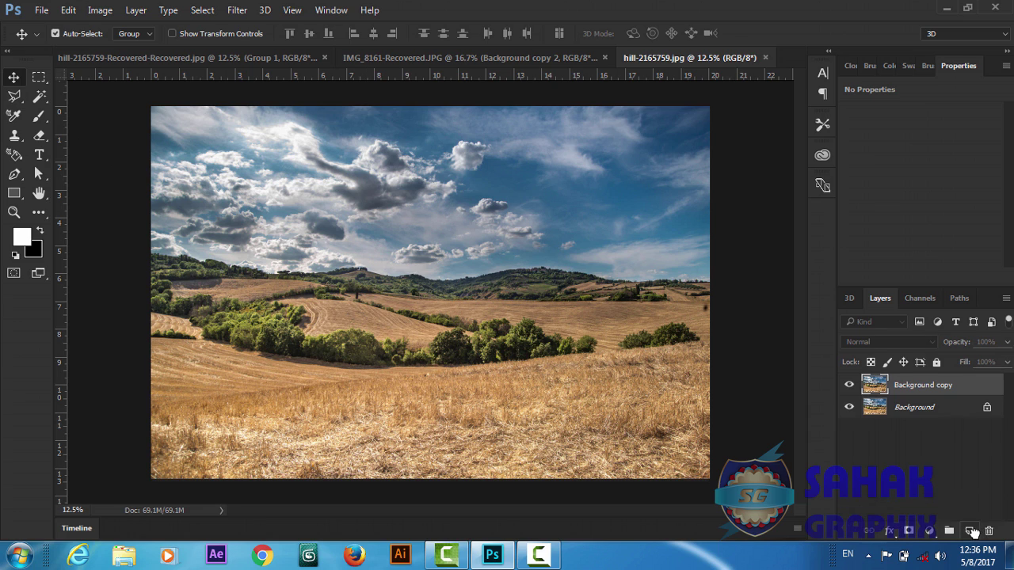
pyautogui.click(909, 531)
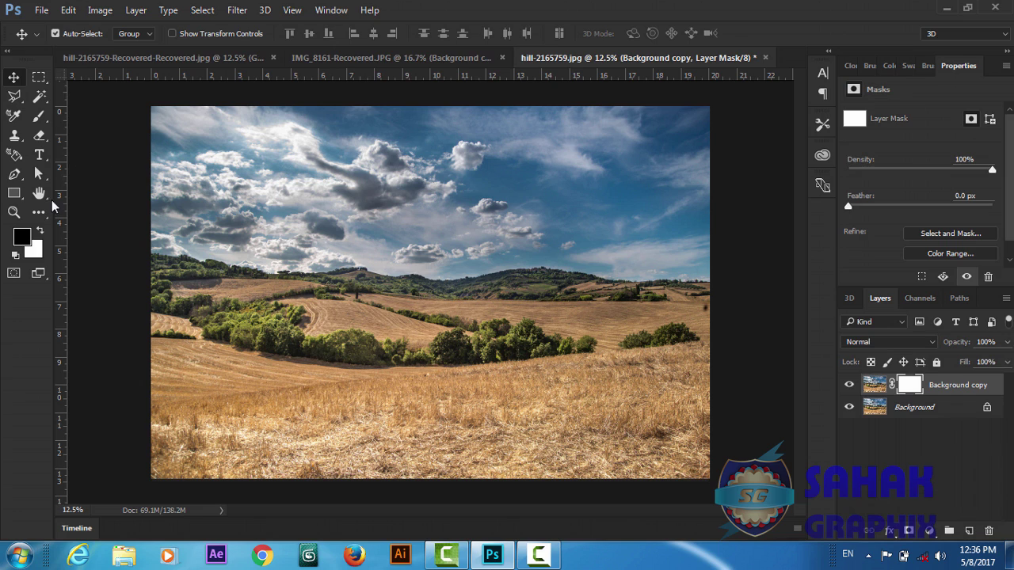
pyautogui.press('i')
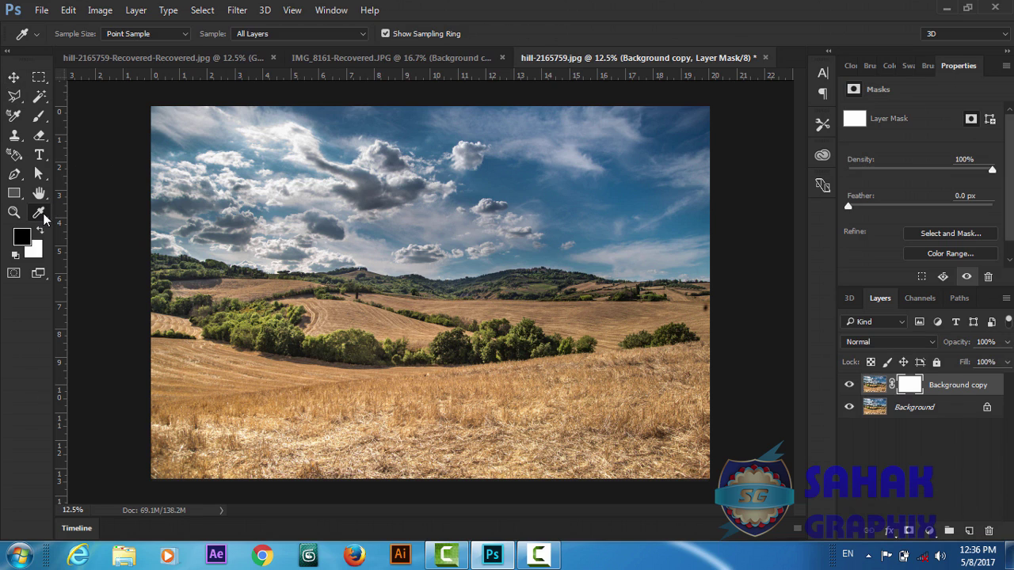
pyautogui.rightClick(43, 220)
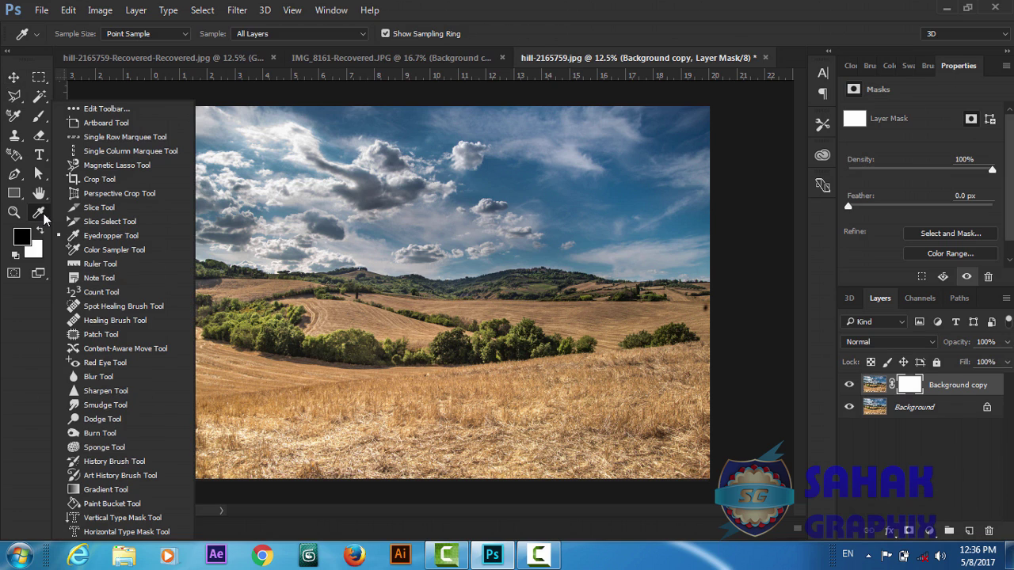
pyautogui.click(103, 490)
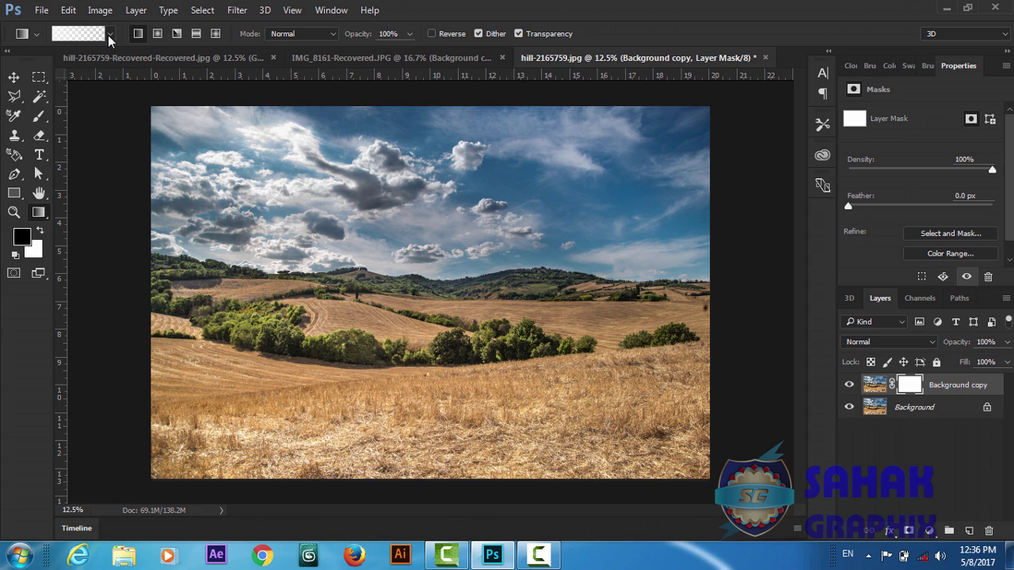
pyautogui.click(110, 35)
pyautogui.click(78, 63)
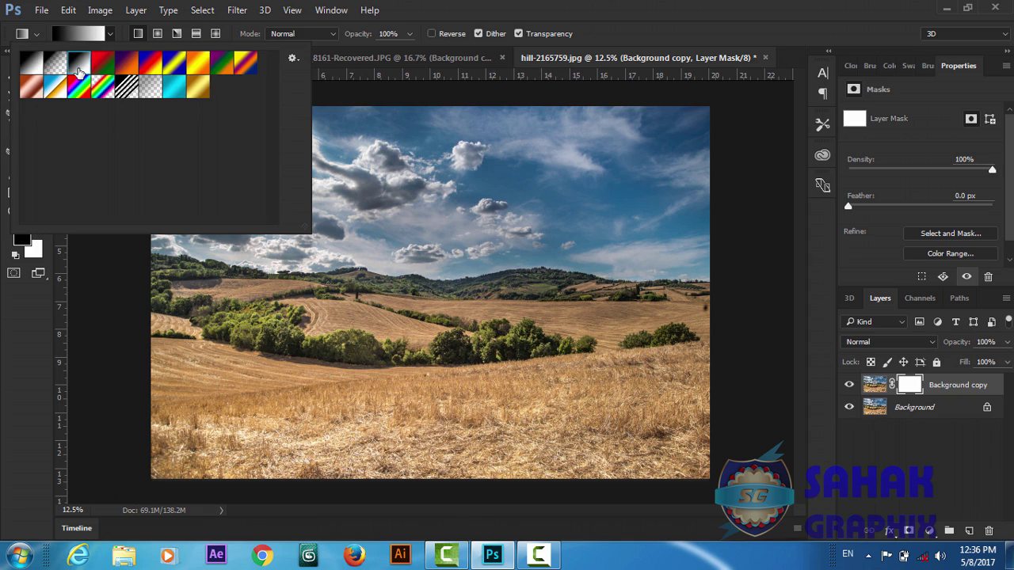
pyautogui.click(387, 128)
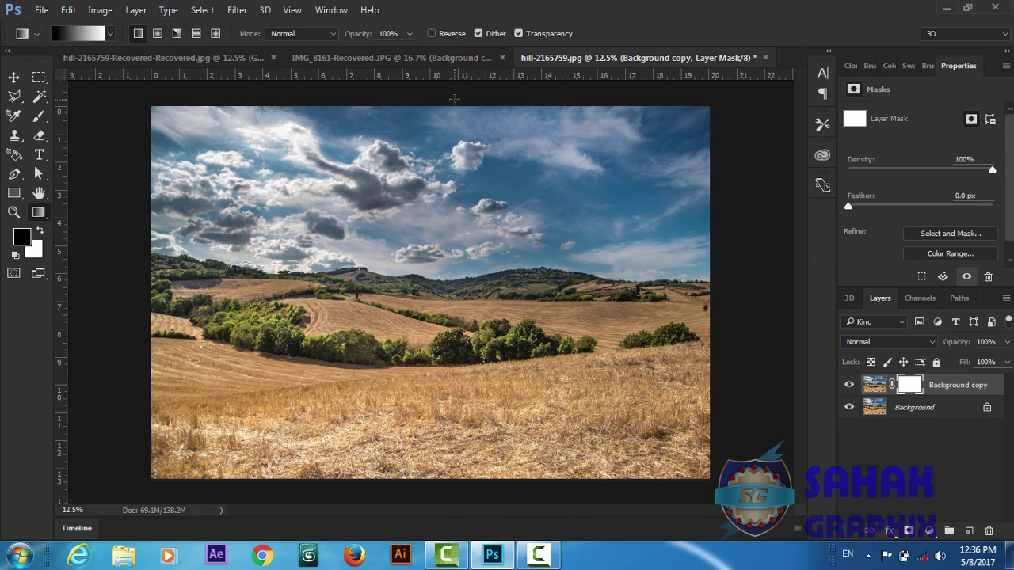
# - Hide the original Background and gradient the mask so only the dry field remains
pyautogui.click(850, 407)
pyautogui.moveTo(438, 289); pyautogui.dragTo(437, 377)
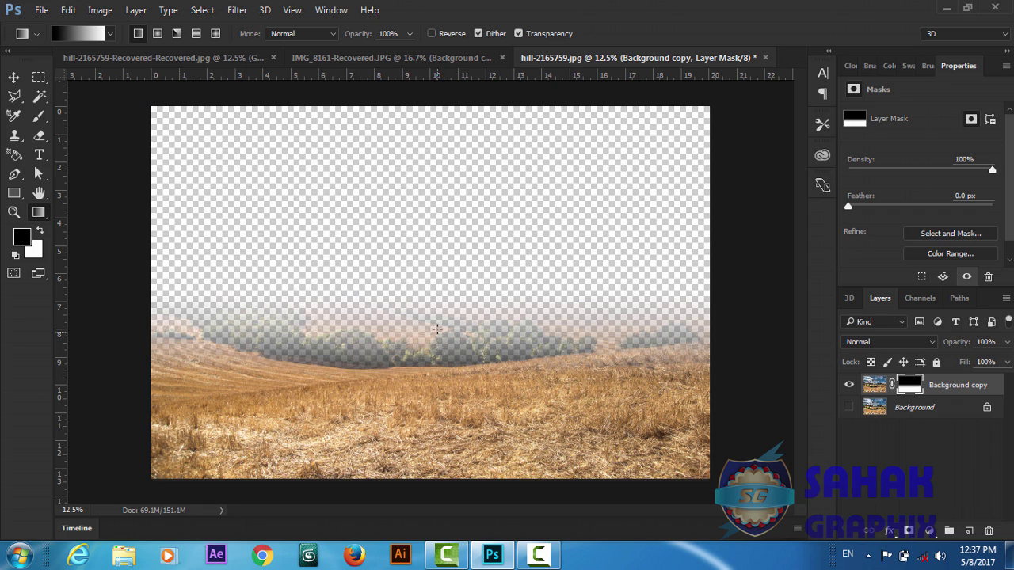
pyautogui.moveTo(435, 317); pyautogui.dragTo(435, 391)
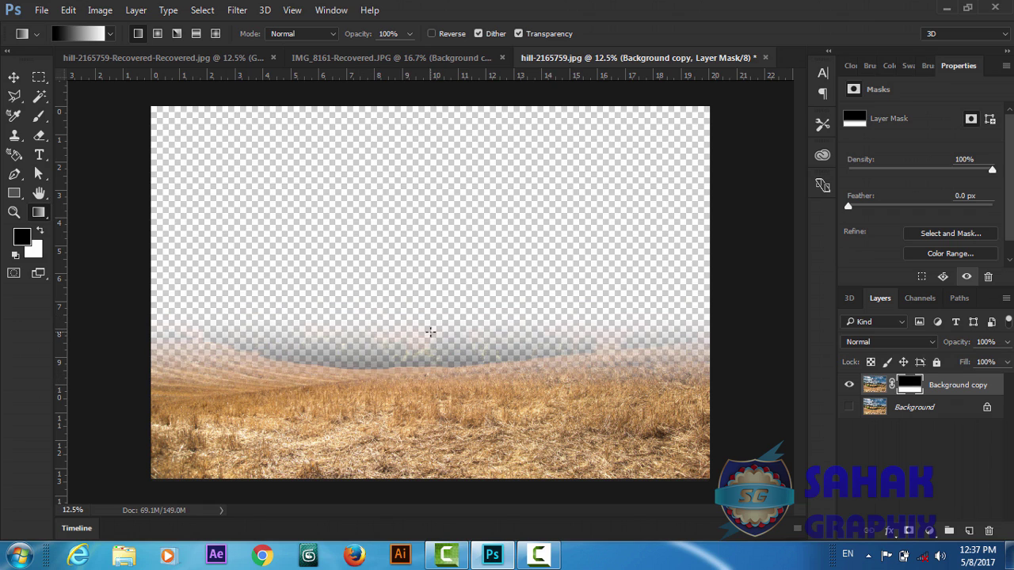
pyautogui.moveTo(430, 332); pyautogui.dragTo(429, 396)
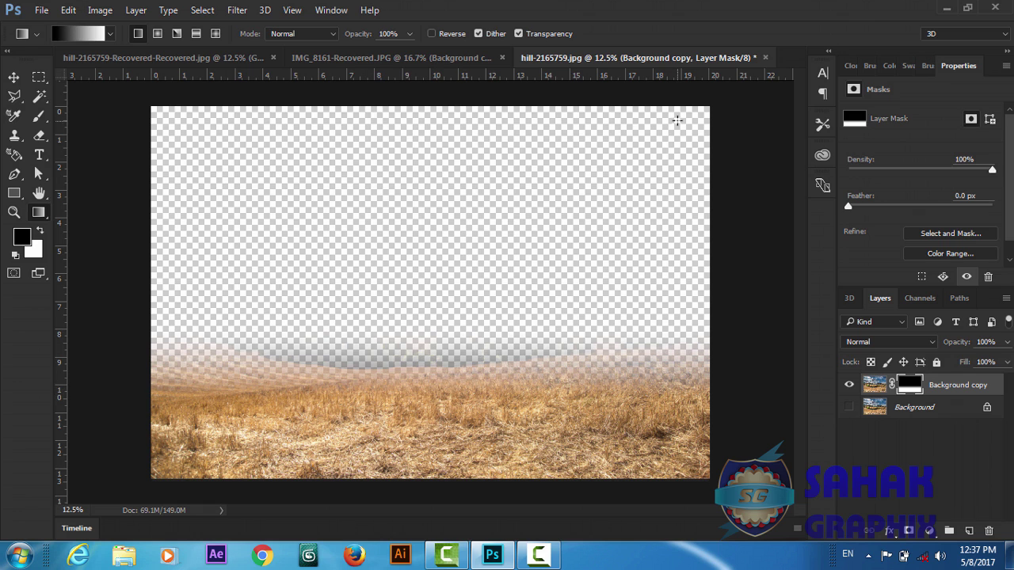
pyautogui.click(947, 9)
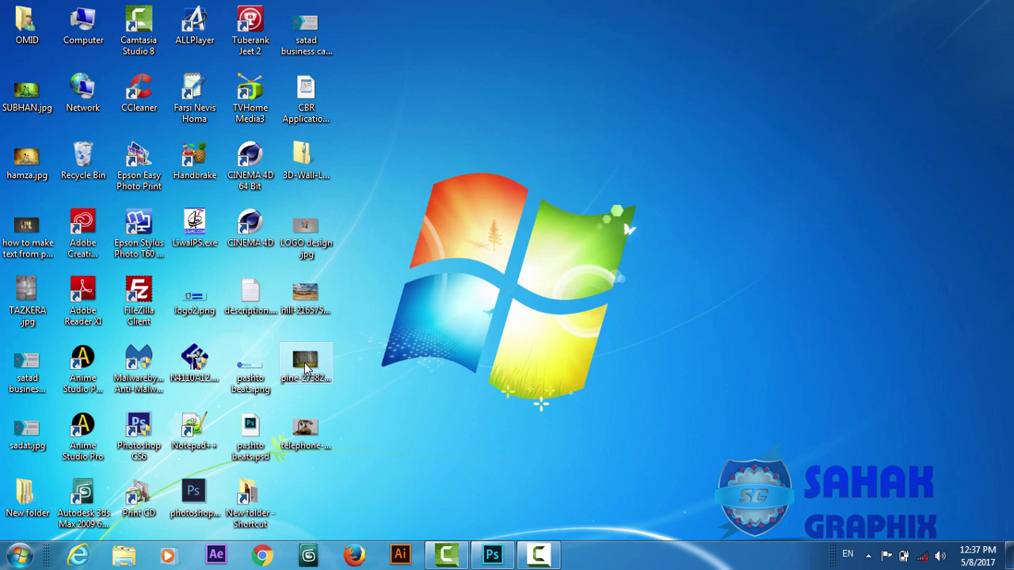
# - Place pine-273826_1920.jpg, scale it to fill the canvas, and move it beneath the field layer
pyautogui.moveTo(305, 368)
pyautogui.mouseDown()
pyautogui.moveTo(456, 325)
pyautogui.moveTo(454, 292)
pyautogui.mouseUp()
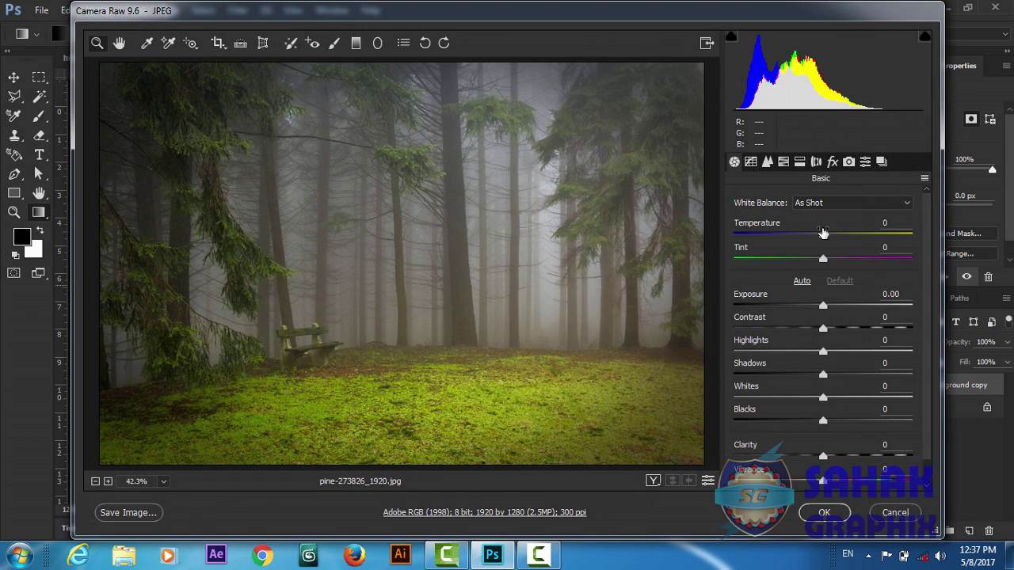
pyautogui.moveTo(823, 233)
pyautogui.mouseDown()
pyautogui.moveTo(874, 244)
pyautogui.moveTo(803, 262)
pyautogui.moveTo(834, 261)
pyautogui.mouseUp()
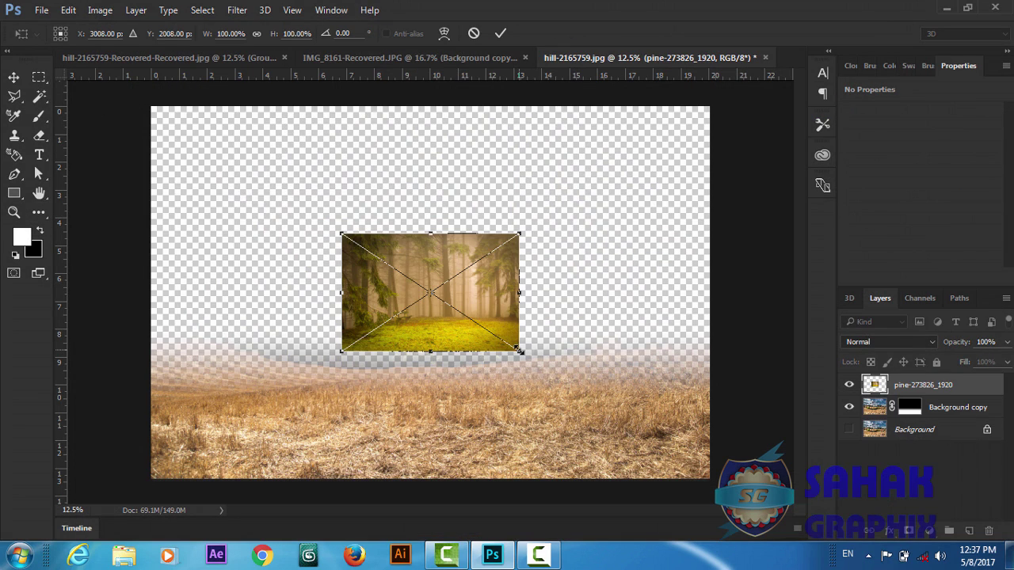
pyautogui.moveTo(520, 350); pyautogui.dragTo(727, 490)
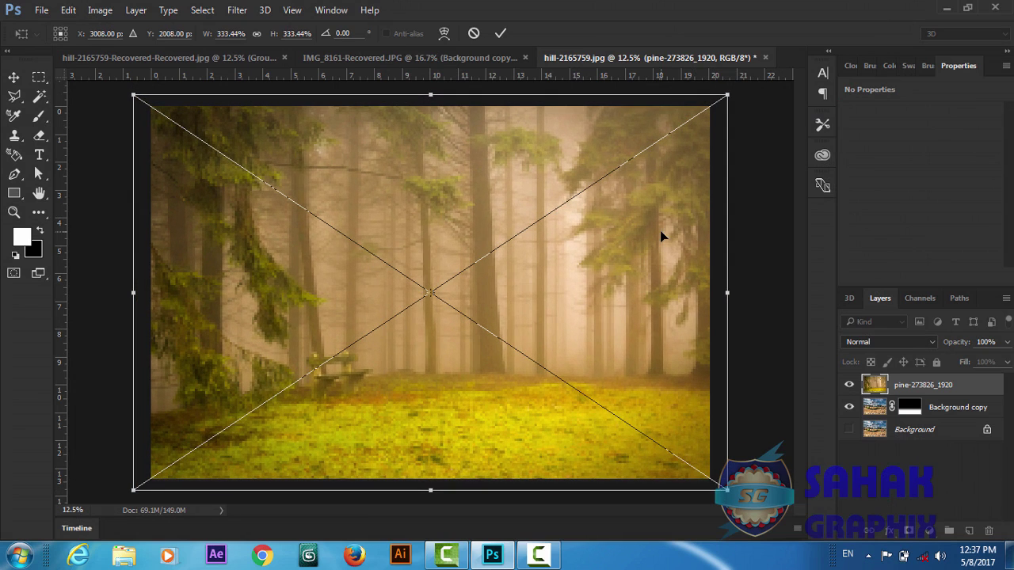
pyautogui.press('g')
pyautogui.click(501, 33)
pyautogui.hotkey('ctrl', '[')
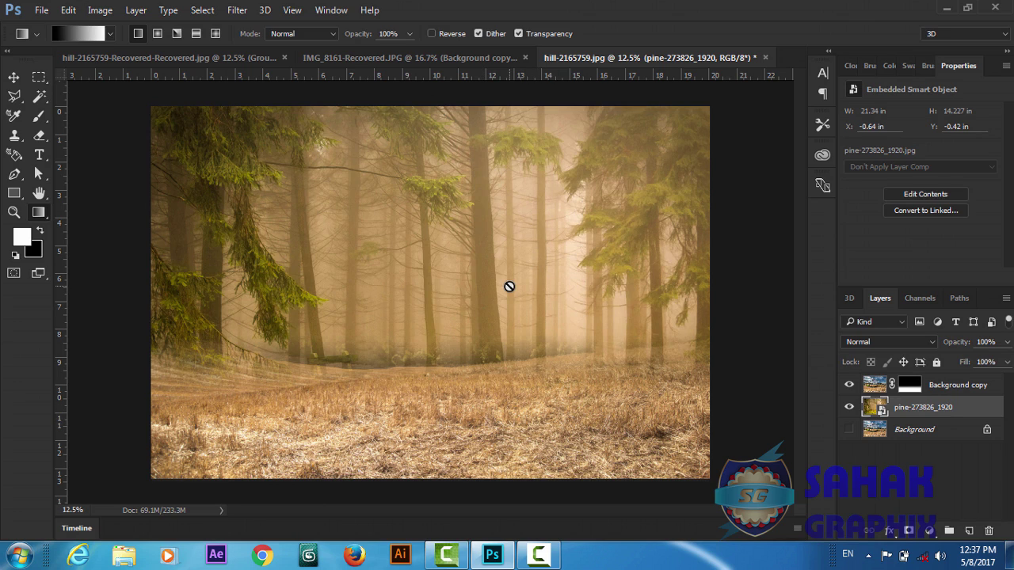
# - Nudge the forest image down slightly and target the Background copy layer mask
pyautogui.press('v')
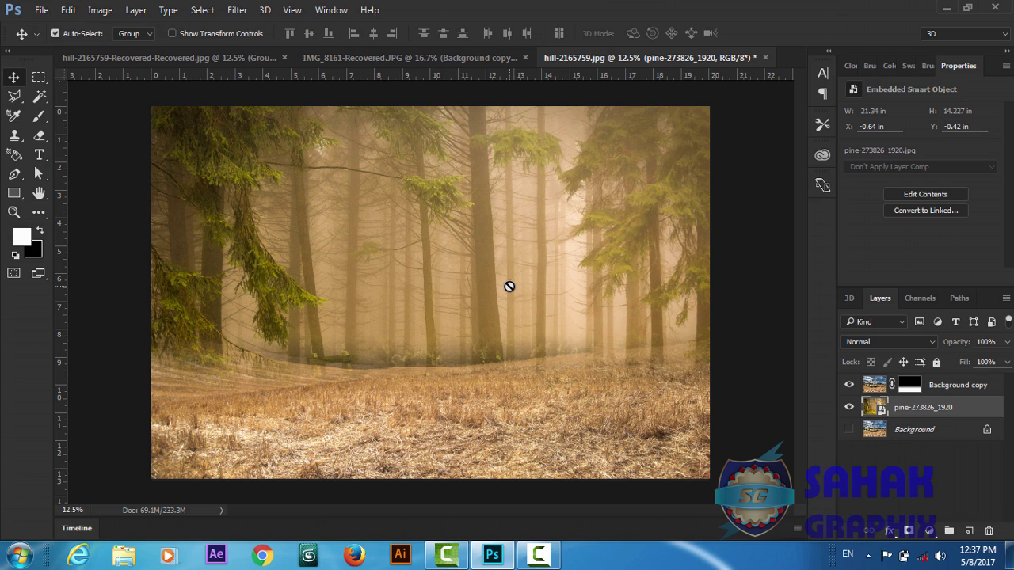
pyautogui.moveTo(485, 251)
pyautogui.mouseDown()
pyautogui.moveTo(486, 278)
pyautogui.moveTo(487, 259)
pyautogui.mouseUp()
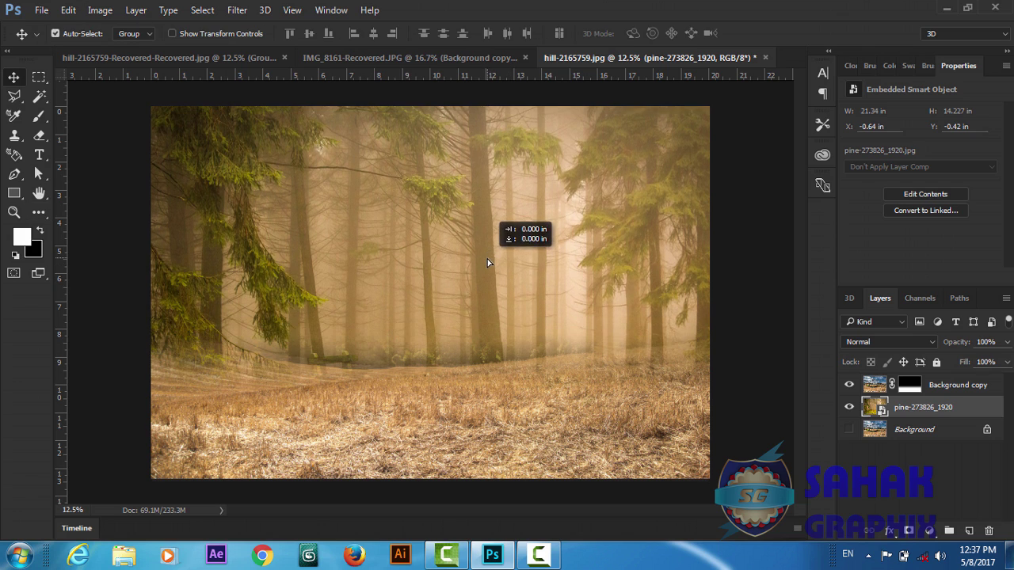
pyautogui.click(480, 403)
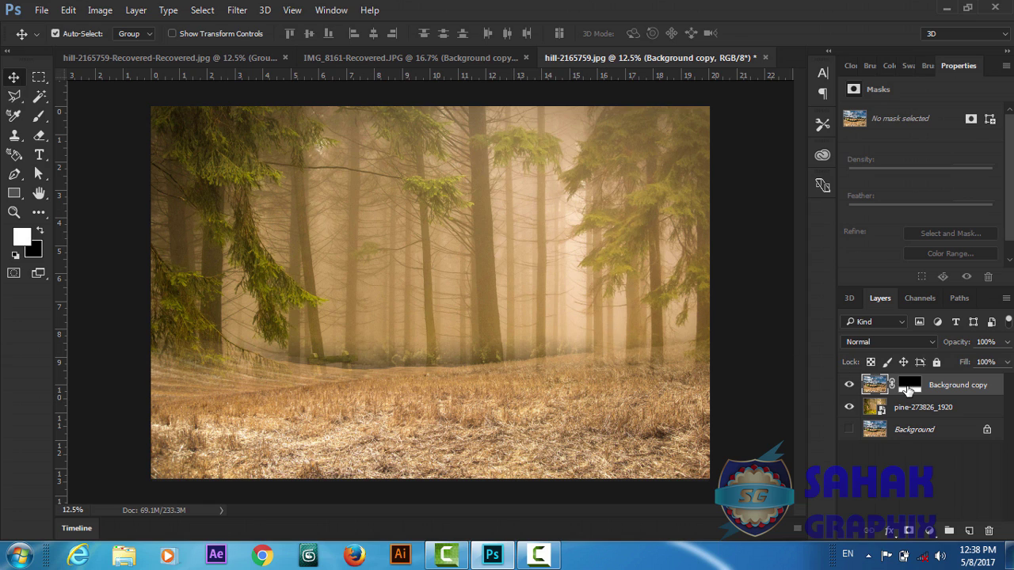
pyautogui.click(908, 387)
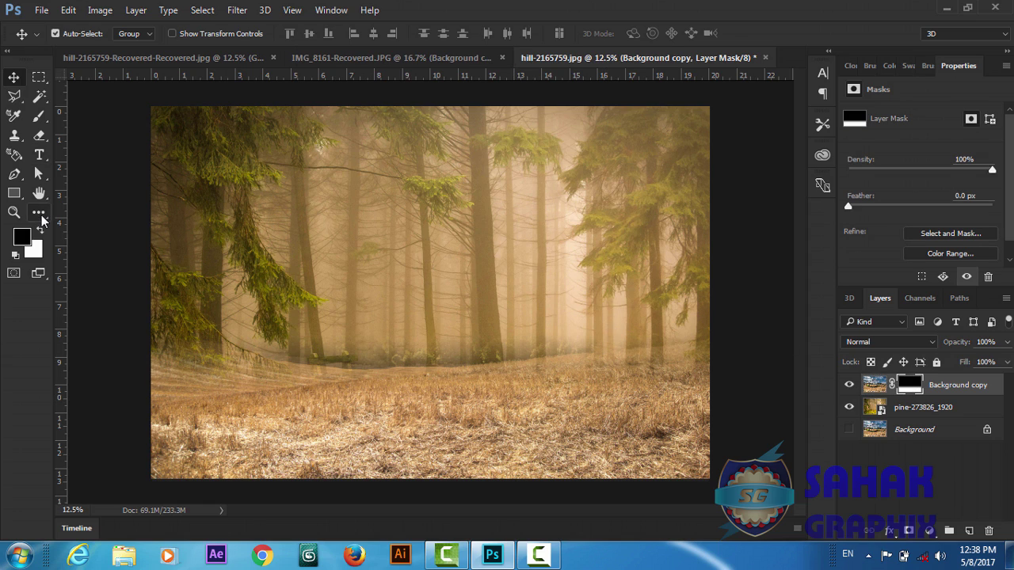
pyautogui.press('g')
# - Redraw black-to-white mask gradients so the dry grass blends smoothly into the forest floor
pyautogui.moveTo(438, 311); pyautogui.dragTo(442, 373)
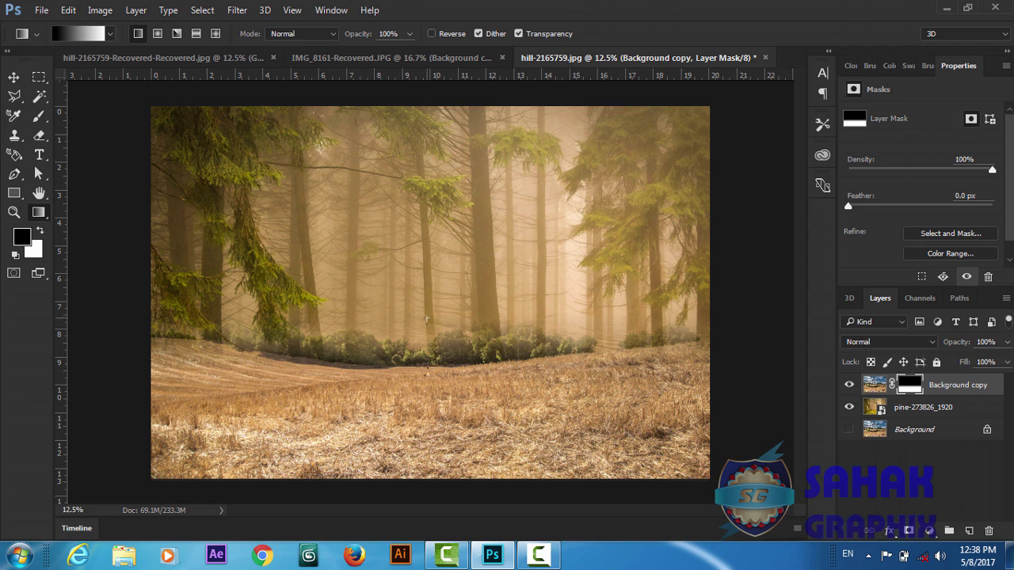
pyautogui.moveTo(426, 320); pyautogui.dragTo(429, 395)
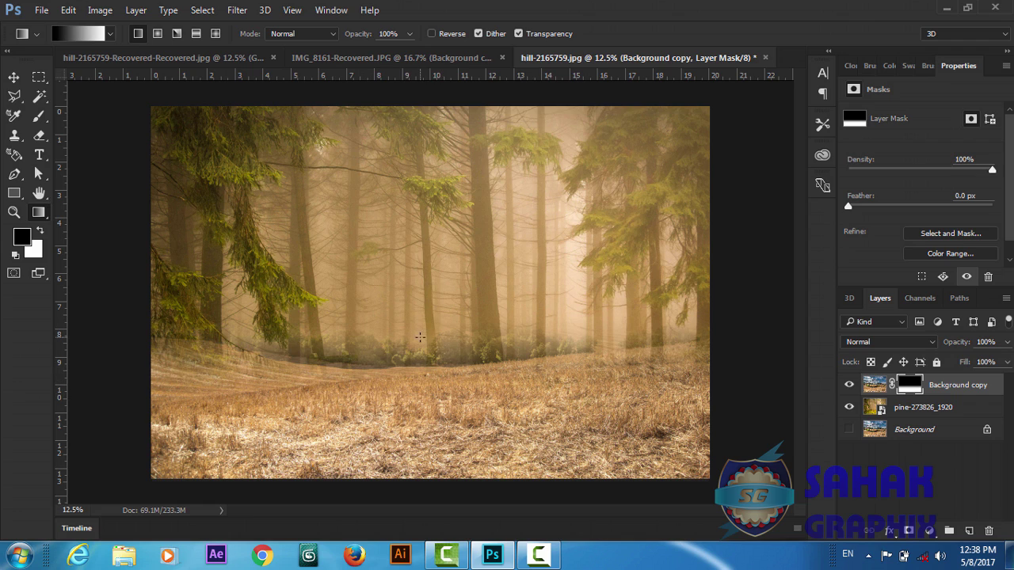
pyautogui.moveTo(422, 337); pyautogui.dragTo(418, 387)
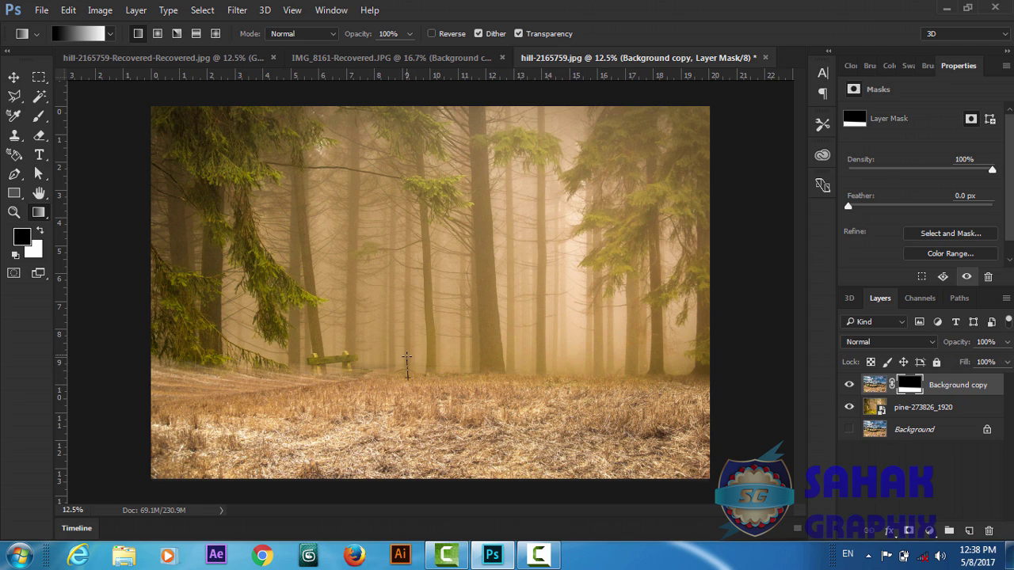
pyautogui.moveTo(407, 355); pyautogui.dragTo(411, 384)
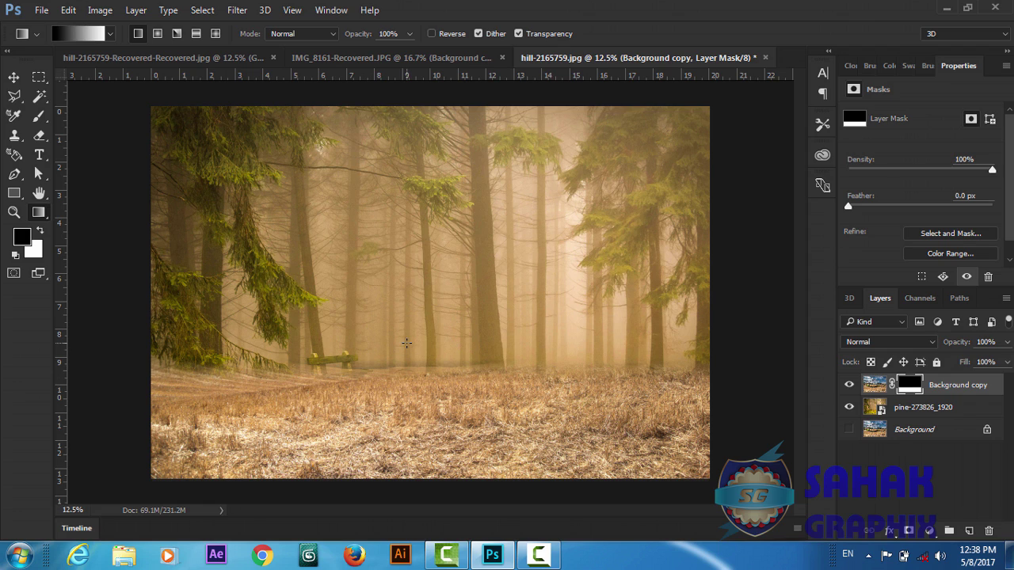
pyautogui.moveTo(406, 343); pyautogui.dragTo(406, 381)
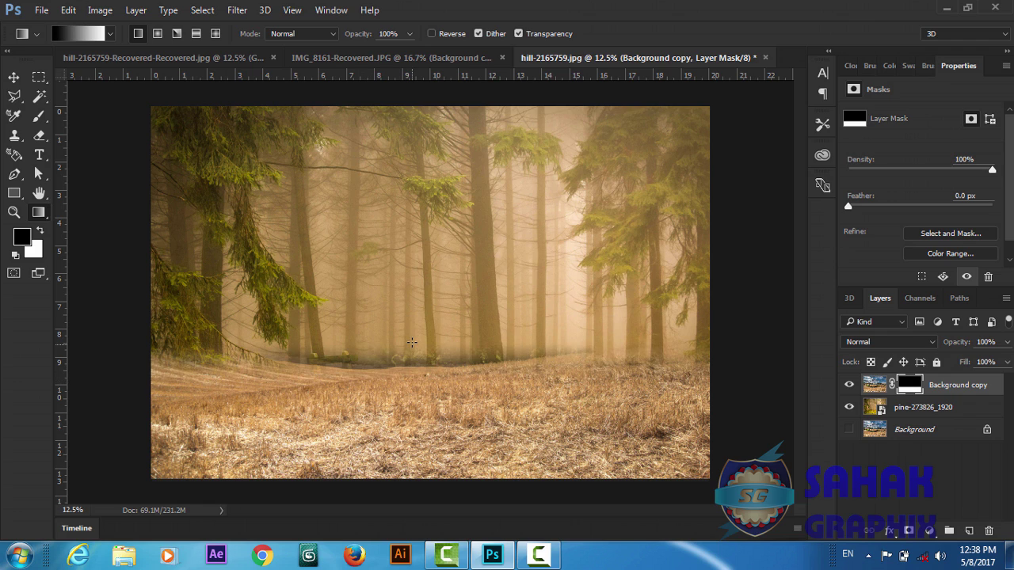
pyautogui.moveTo(409, 376); pyautogui.dragTo(414, 393)
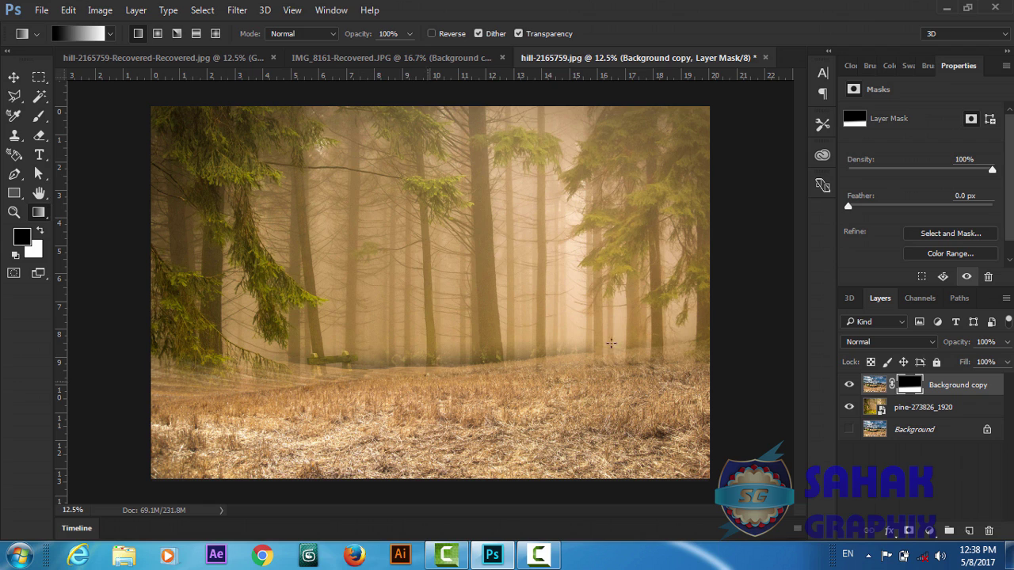
pyautogui.click(896, 415)
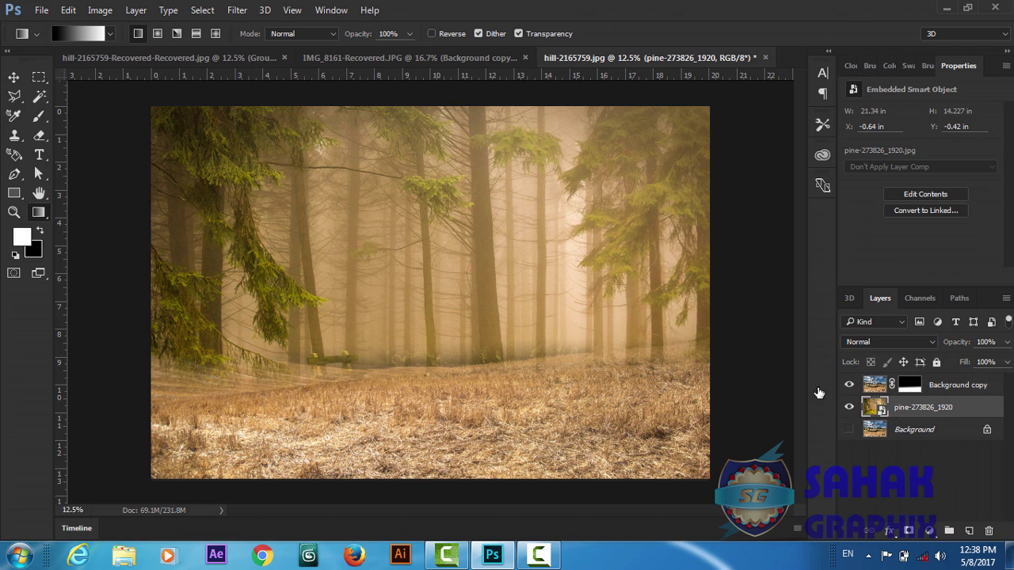
# - Apply a Gaussian Blur of about 42.9 px radius to the forest layer
pyautogui.click(244, 13)
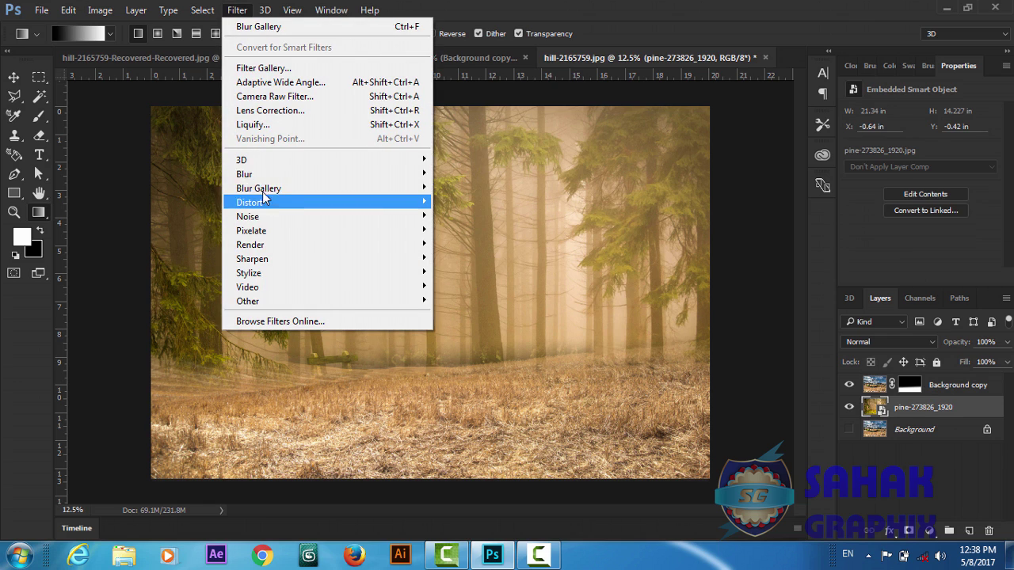
pyautogui.moveTo(244, 174)
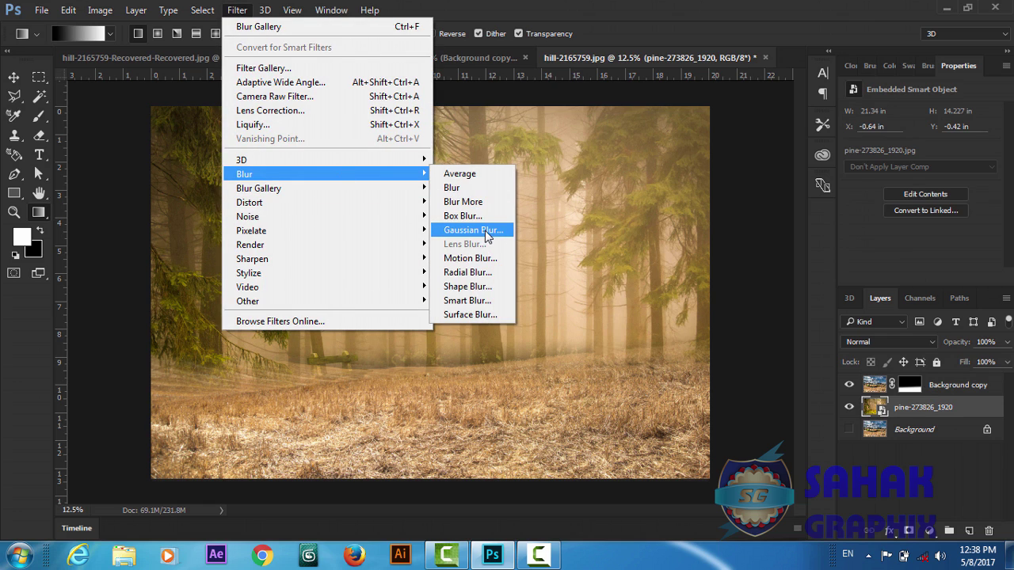
pyautogui.click(487, 236)
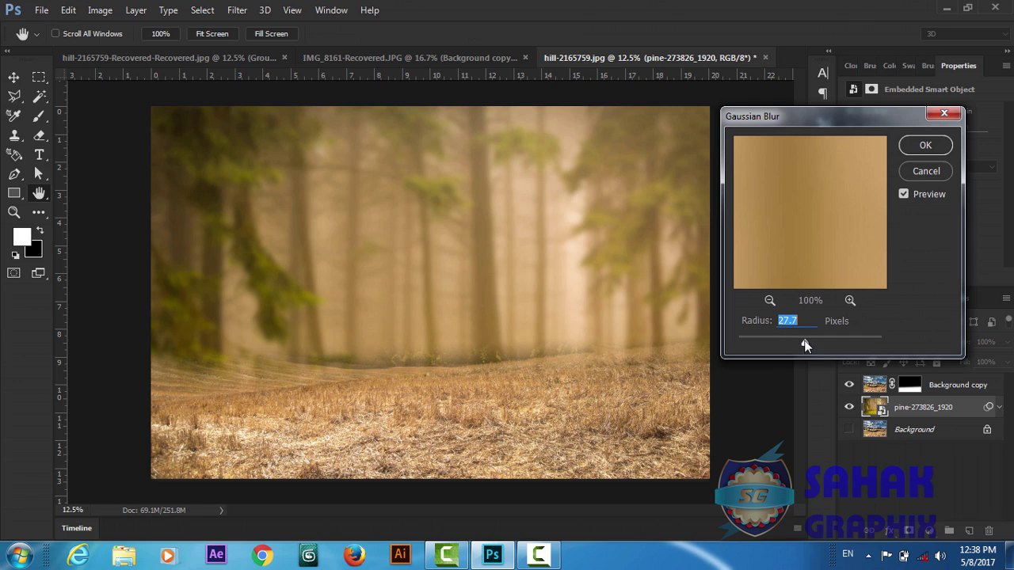
pyautogui.moveTo(805, 345); pyautogui.dragTo(818, 347)
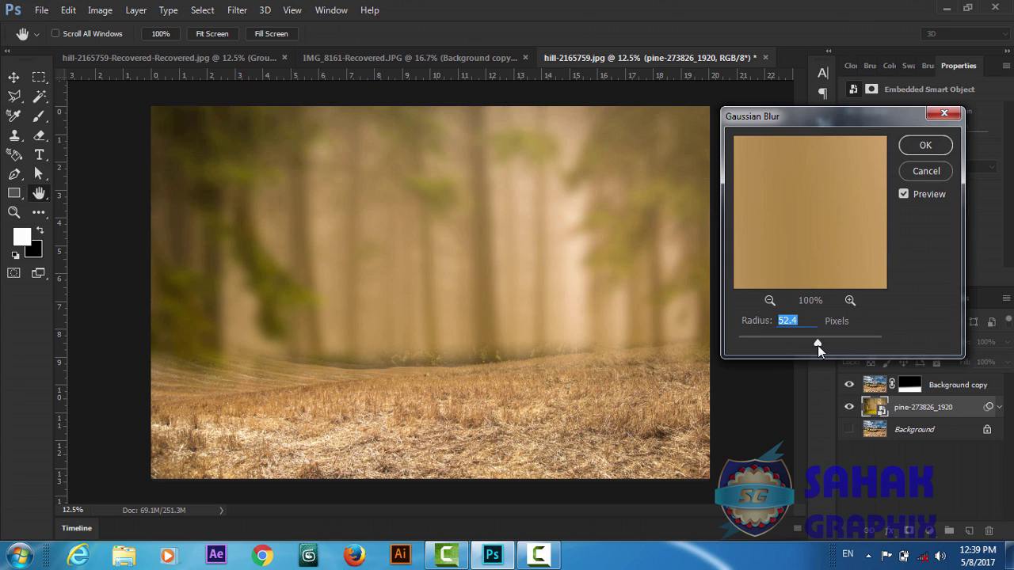
pyautogui.moveTo(817, 344); pyautogui.dragTo(813, 344)
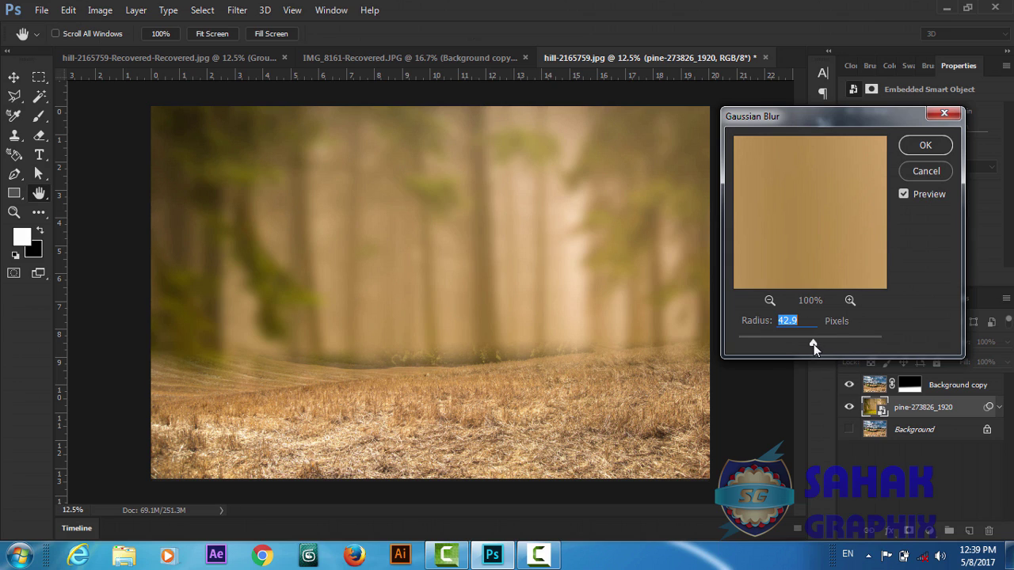
pyautogui.click(924, 146)
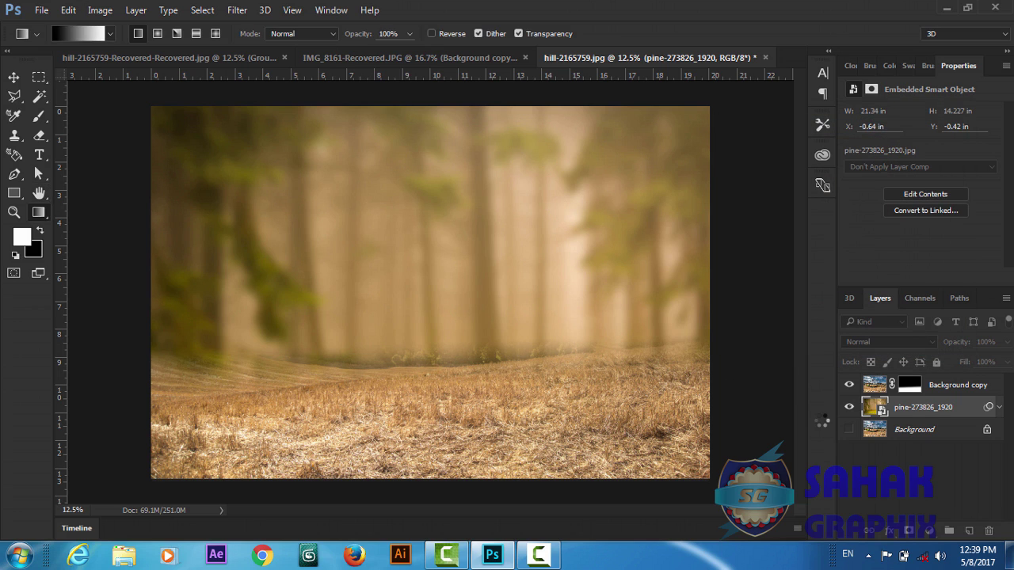
# - Redraw the grass layer's mask gradient so it blends into the blurred trees just below the horizon
pyautogui.click(923, 386)
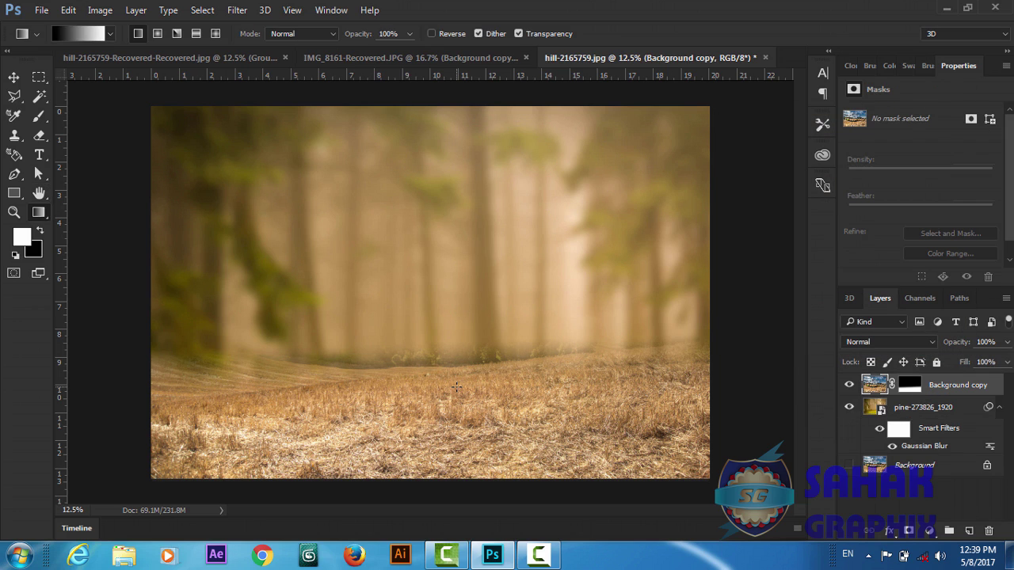
pyautogui.moveTo(464, 349); pyautogui.dragTo(465, 396)
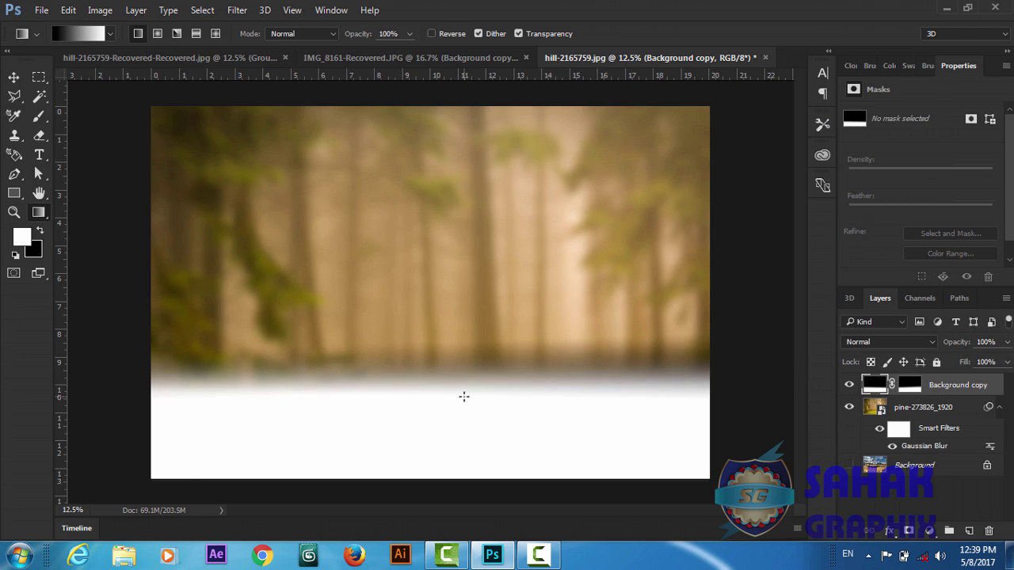
pyautogui.hotkey('ctrl', 'z')
pyautogui.click(910, 385)
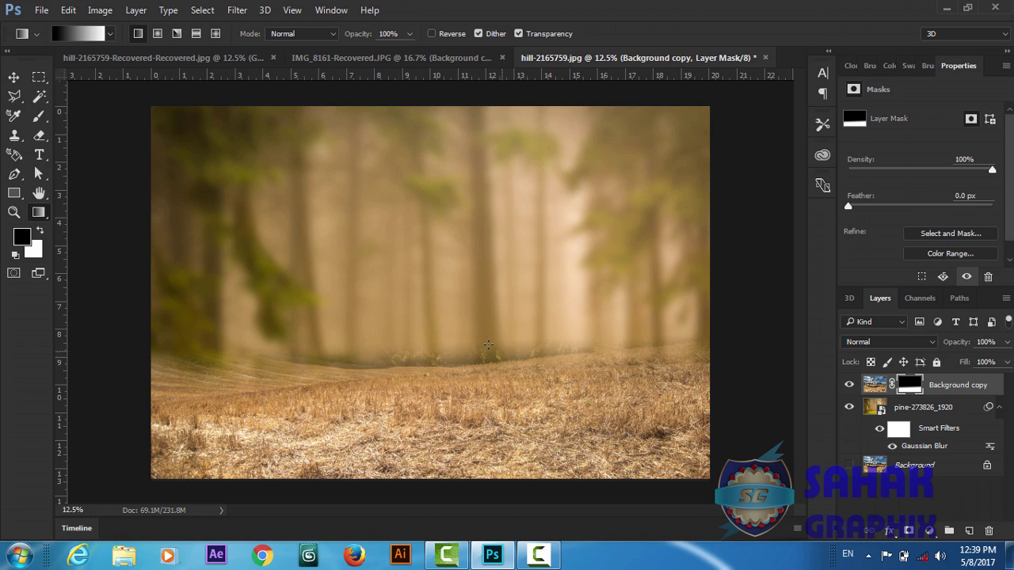
pyautogui.moveTo(467, 384); pyautogui.dragTo(466, 398)
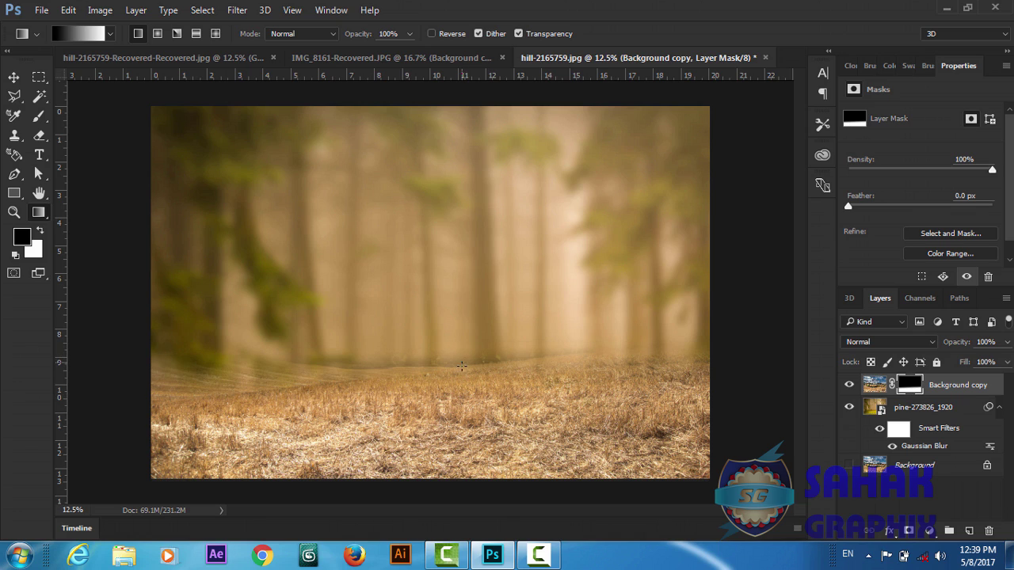
pyautogui.moveTo(462, 366); pyautogui.dragTo(460, 378)
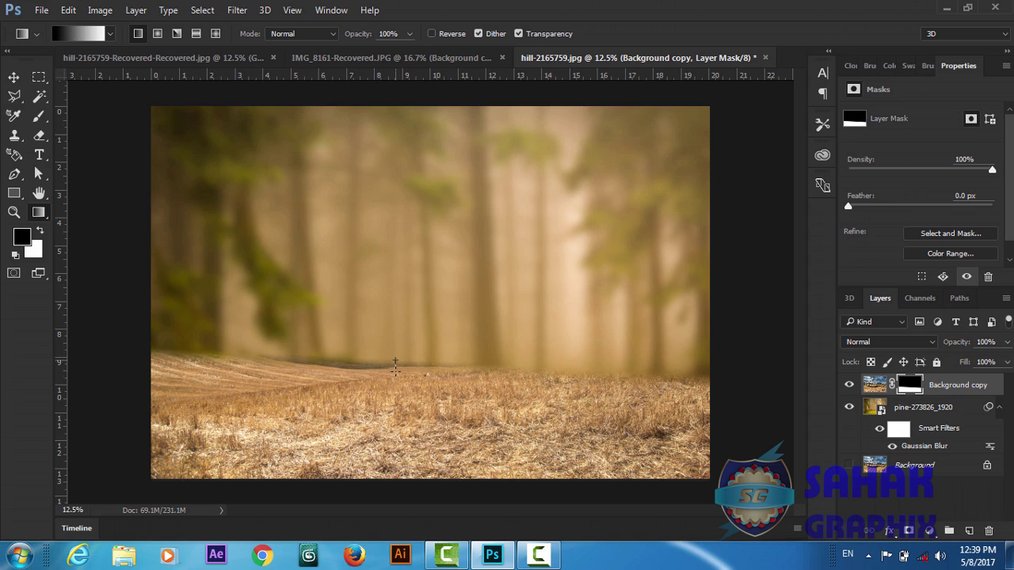
pyautogui.moveTo(394, 378); pyautogui.dragTo(395, 379)
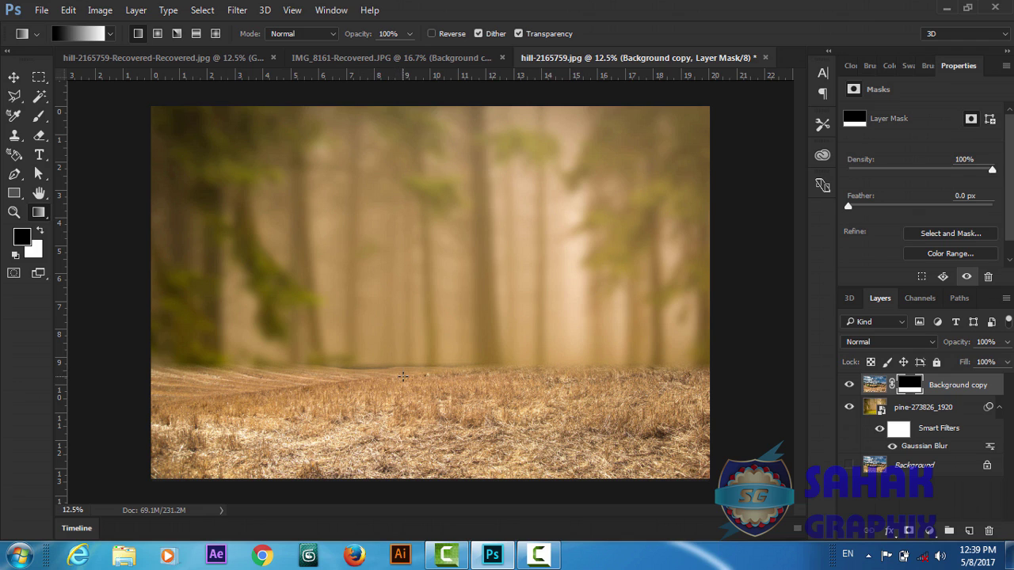
pyautogui.moveTo(402, 364); pyautogui.dragTo(403, 389)
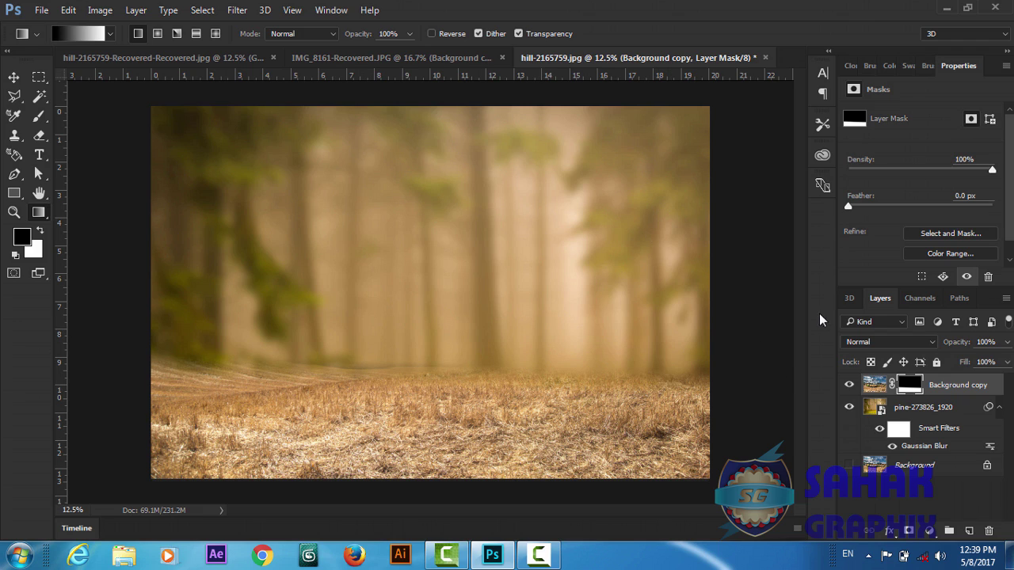
# - Add a Color Balance adjustment layer and try out its midtone red slider
pyautogui.click(875, 386)
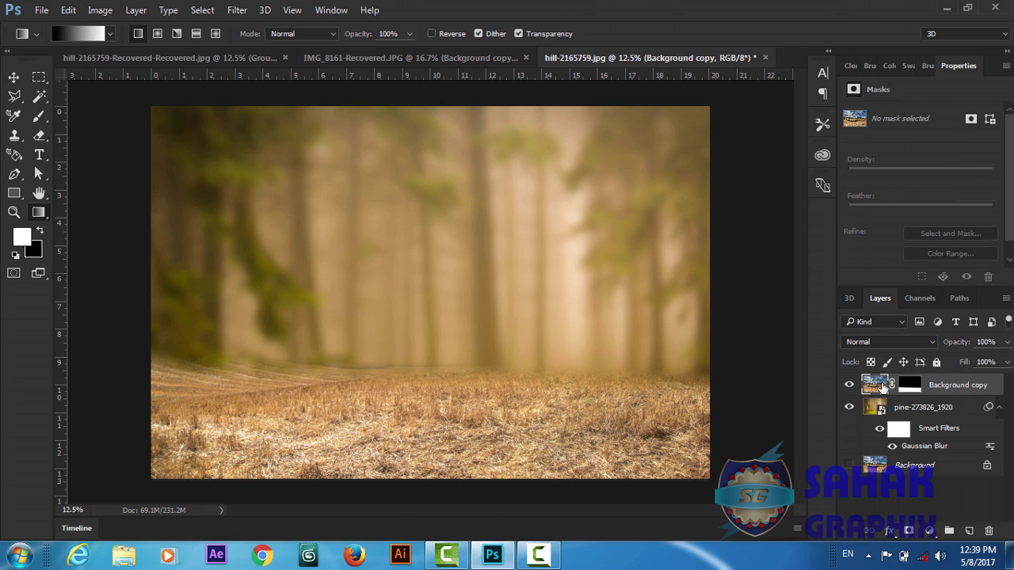
pyautogui.click(929, 531)
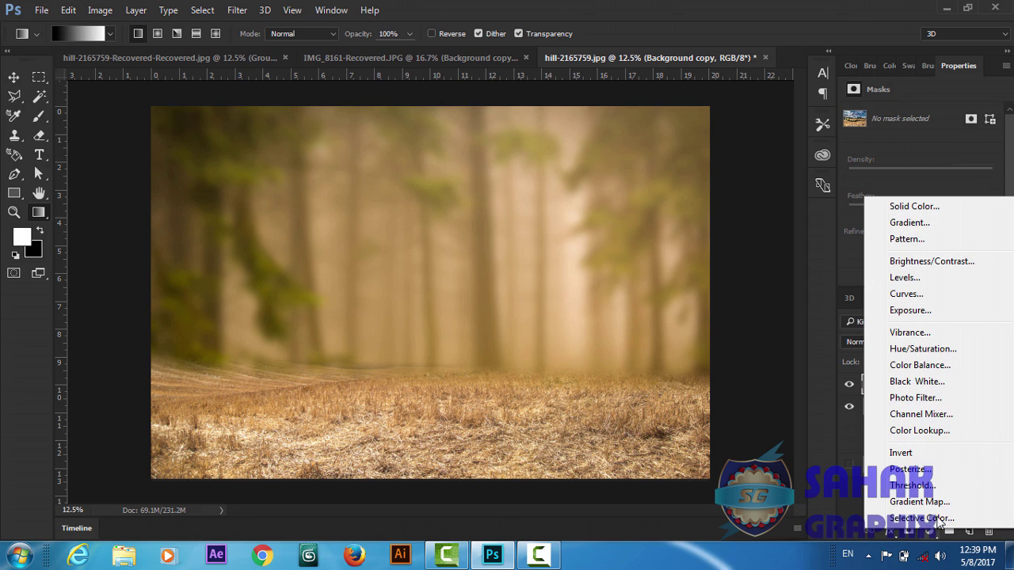
pyautogui.click(919, 365)
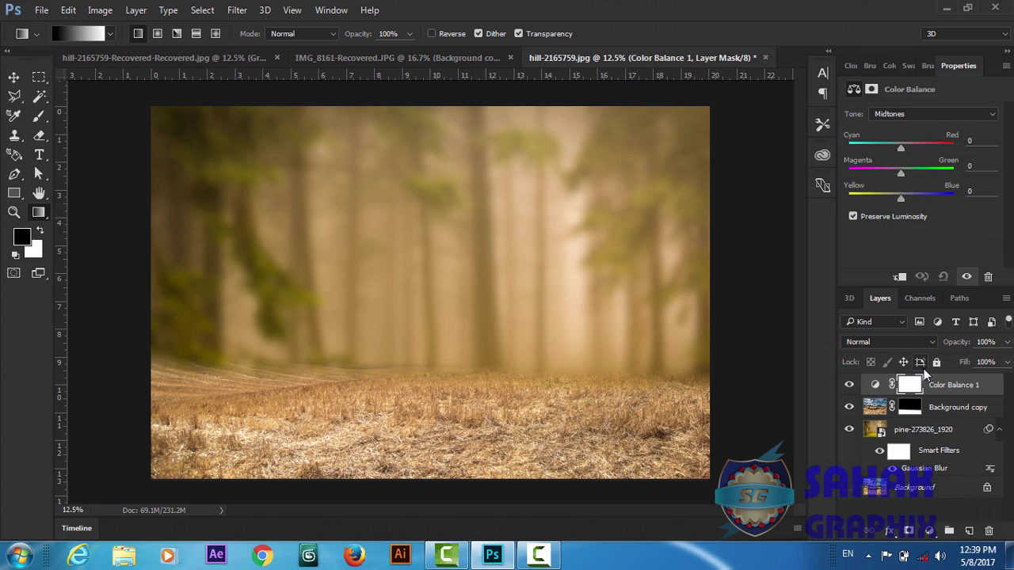
pyautogui.keyDown('alt'); pyautogui.click(888, 397); pyautogui.keyUp('alt')
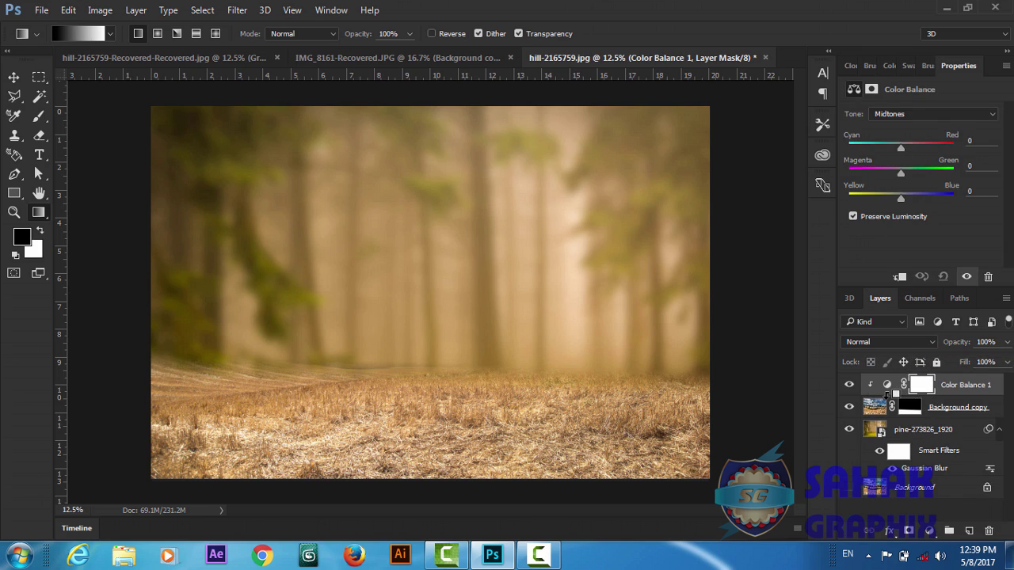
pyautogui.moveTo(901, 147); pyautogui.dragTo(929, 148)
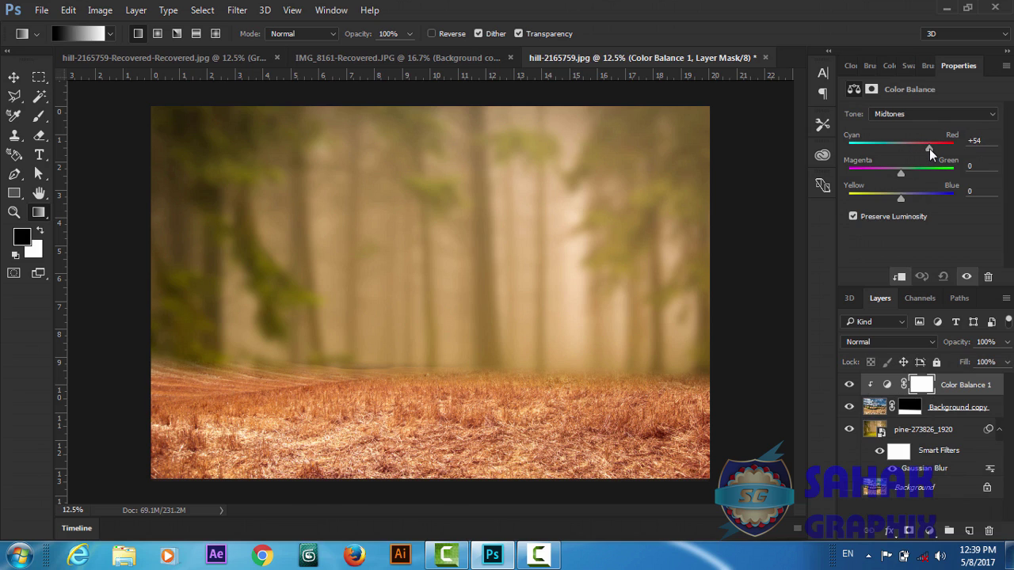
pyautogui.moveTo(930, 148); pyautogui.dragTo(896, 150)
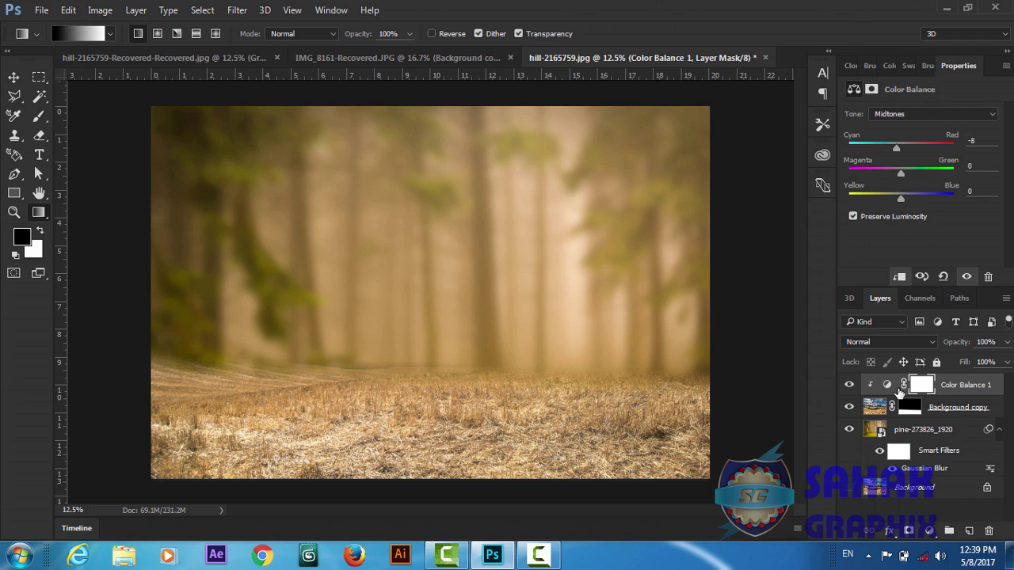
# - Move Color Balance 1 down, clip it to the forest layer, and set midtones Red +17, Blue +4
pyautogui.moveTo(898, 393); pyautogui.dragTo(895, 420)
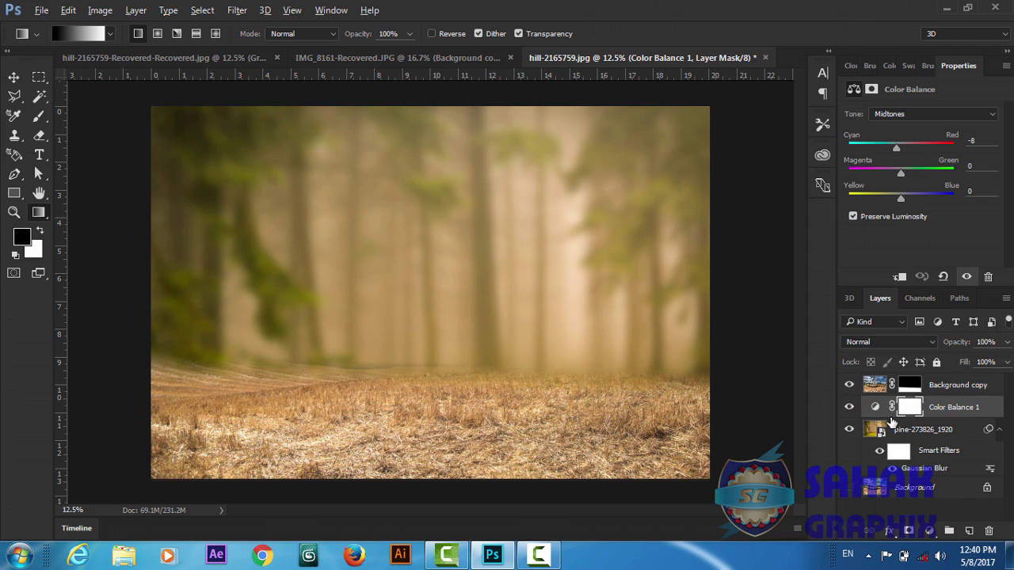
pyautogui.keyDown('alt'); pyautogui.click(891, 415); pyautogui.keyUp('alt')
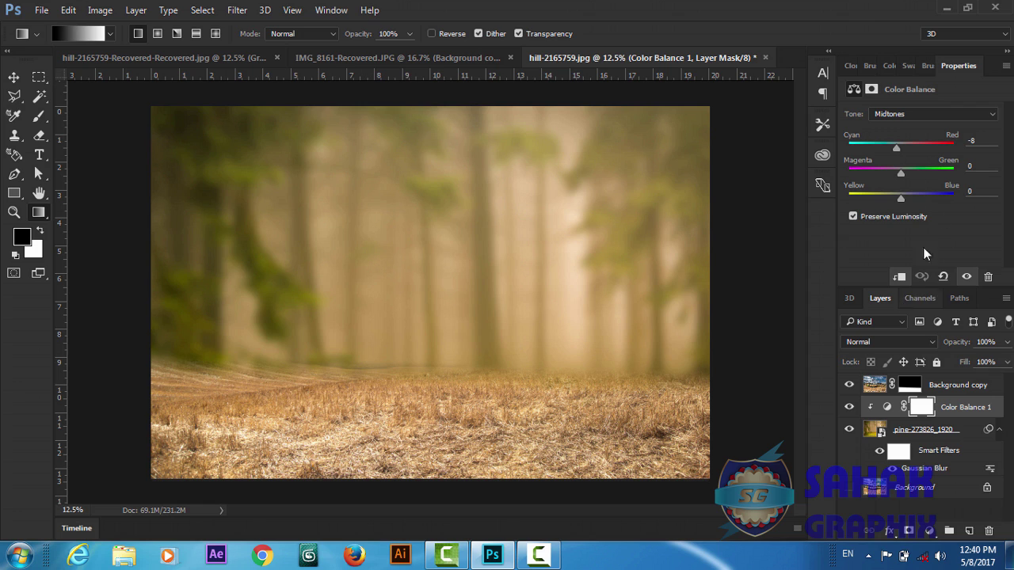
pyautogui.moveTo(896, 150); pyautogui.dragTo(909, 150)
pyautogui.moveTo(901, 198)
pyautogui.mouseDown()
pyautogui.moveTo(883, 203)
pyautogui.moveTo(903, 204)
pyautogui.mouseUp()
pyautogui.moveTo(919, 147); pyautogui.dragTo(910, 149)
# - Bring the boys' cutout layer from IMG_8161 into the forest scene, above the grass, positioned on the field
pyautogui.click(423, 54)
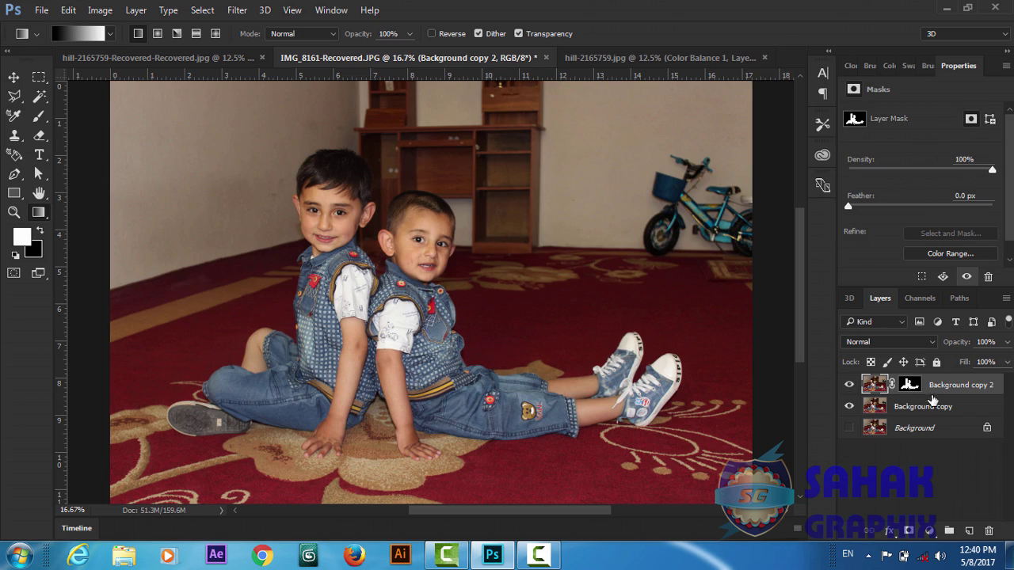
pyautogui.click(848, 406)
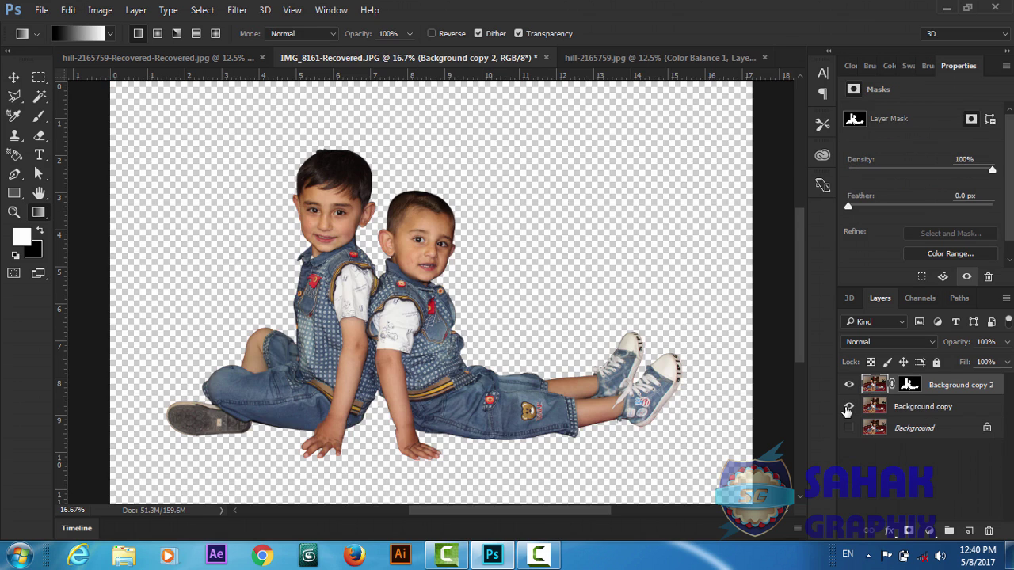
pyautogui.click(849, 407)
pyautogui.moveTo(931, 388); pyautogui.dragTo(640, 58)
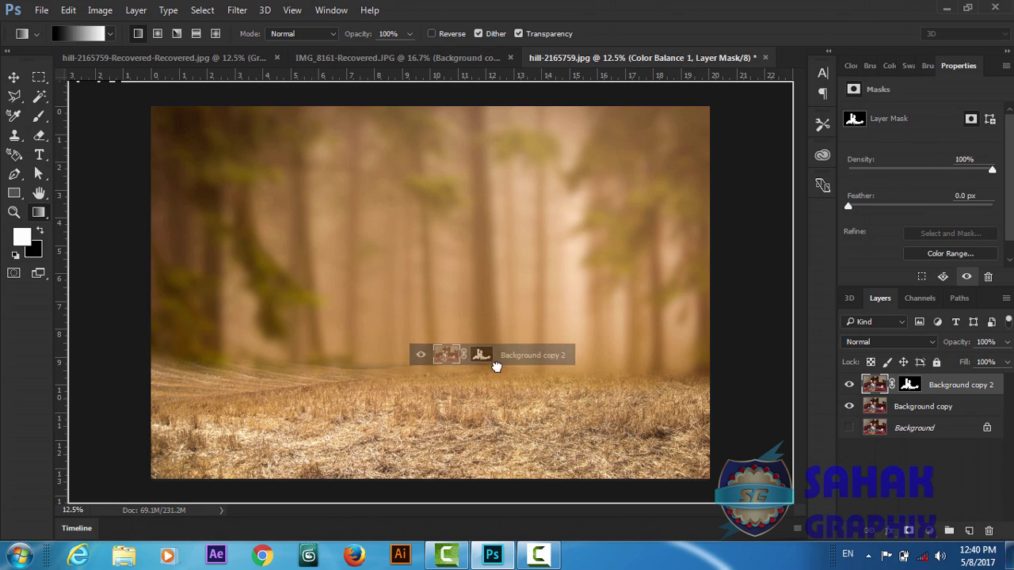
pyautogui.moveTo(640, 58); pyautogui.dragTo(488, 388)
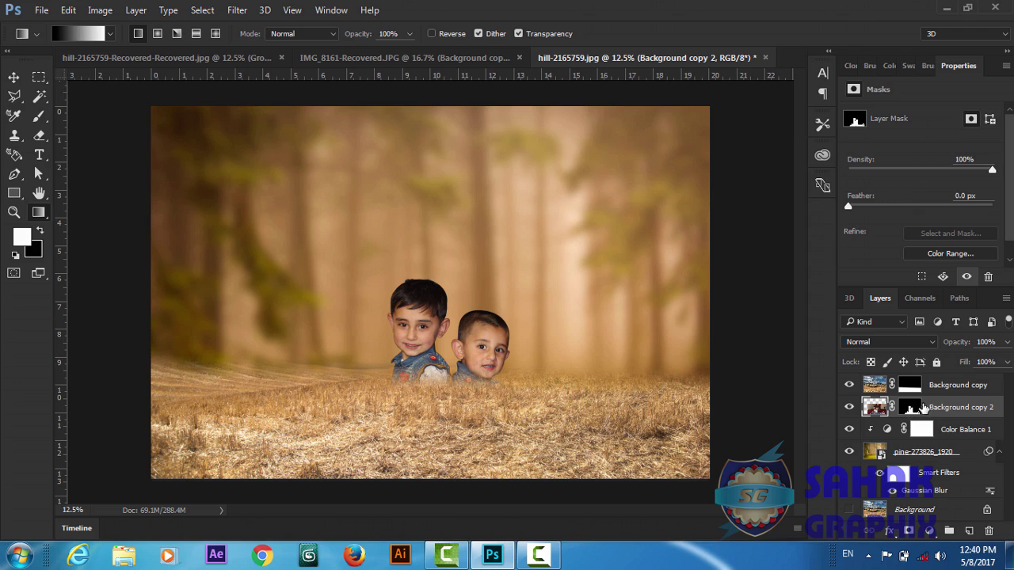
pyautogui.moveTo(925, 408); pyautogui.dragTo(923, 376)
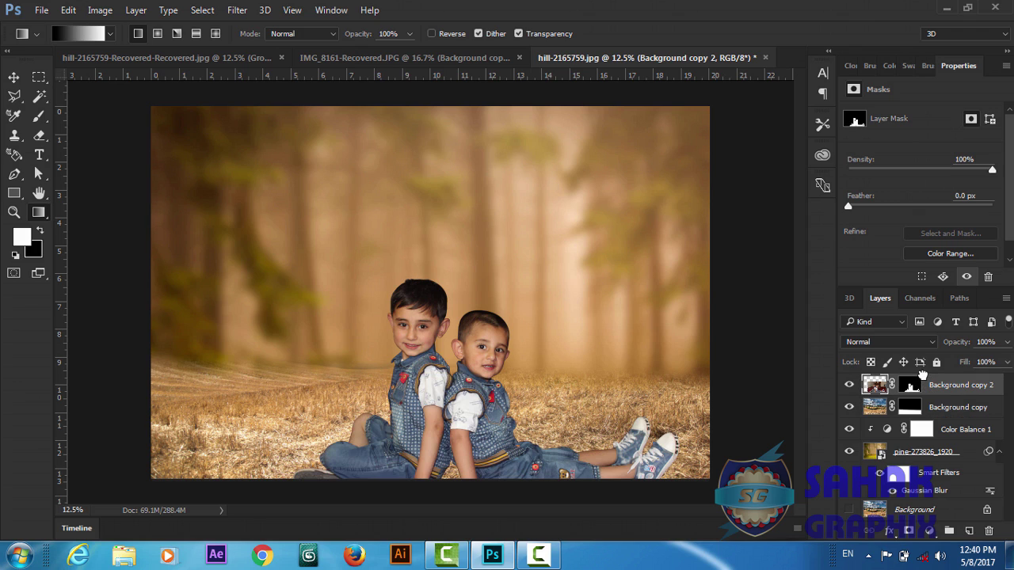
pyautogui.press('v')
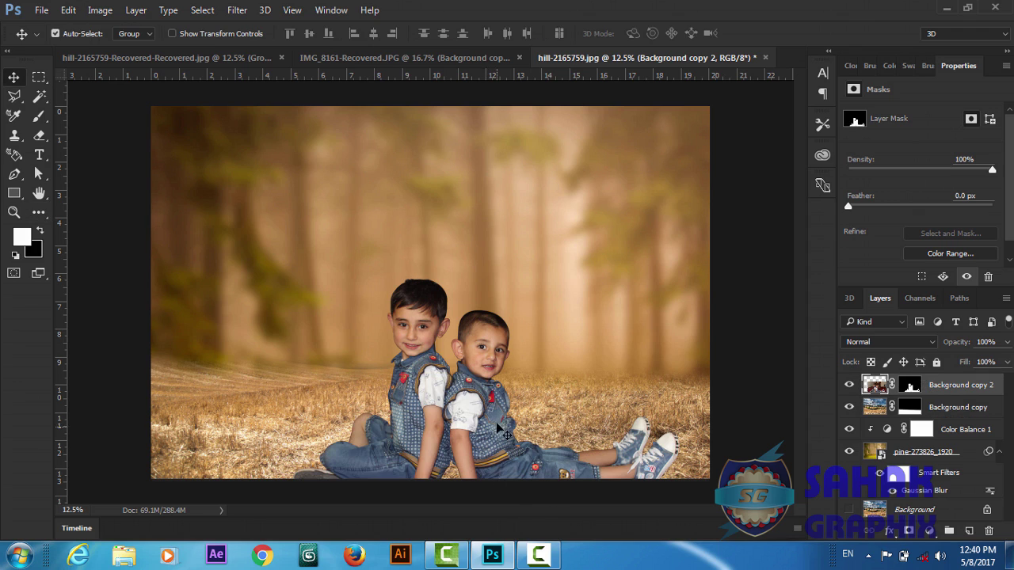
pyautogui.moveTo(489, 414); pyautogui.dragTo(464, 360)
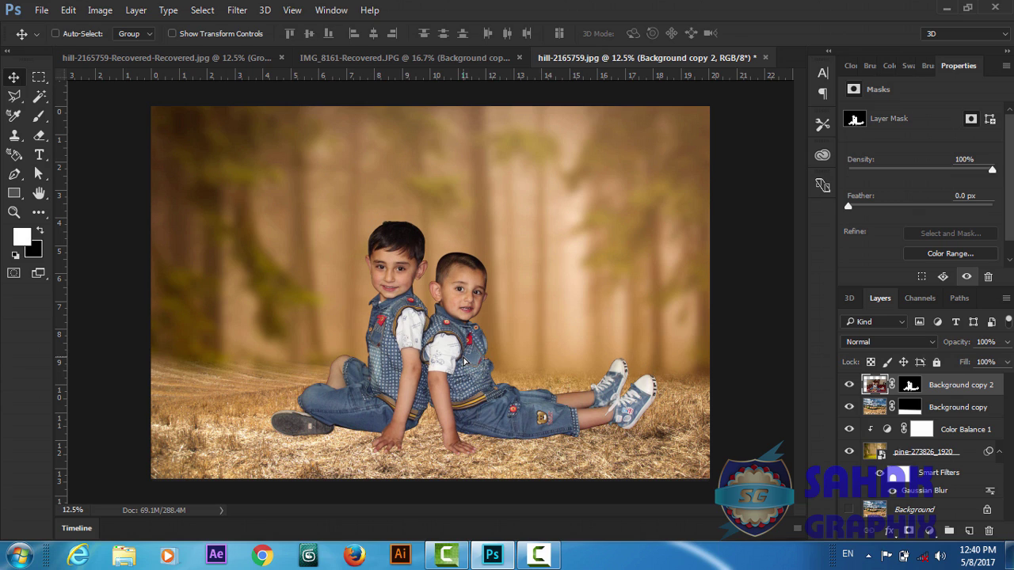
# - Shrink the boys to about 80% and settle them lower on the grass
pyautogui.hotkey('ctrl', 't')
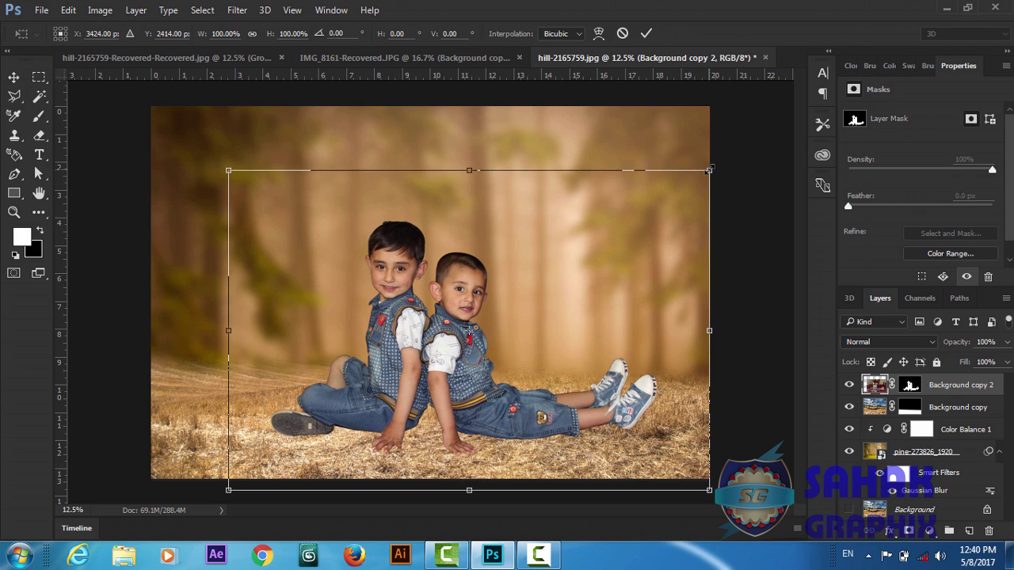
pyautogui.moveTo(710, 170); pyautogui.dragTo(661, 202)
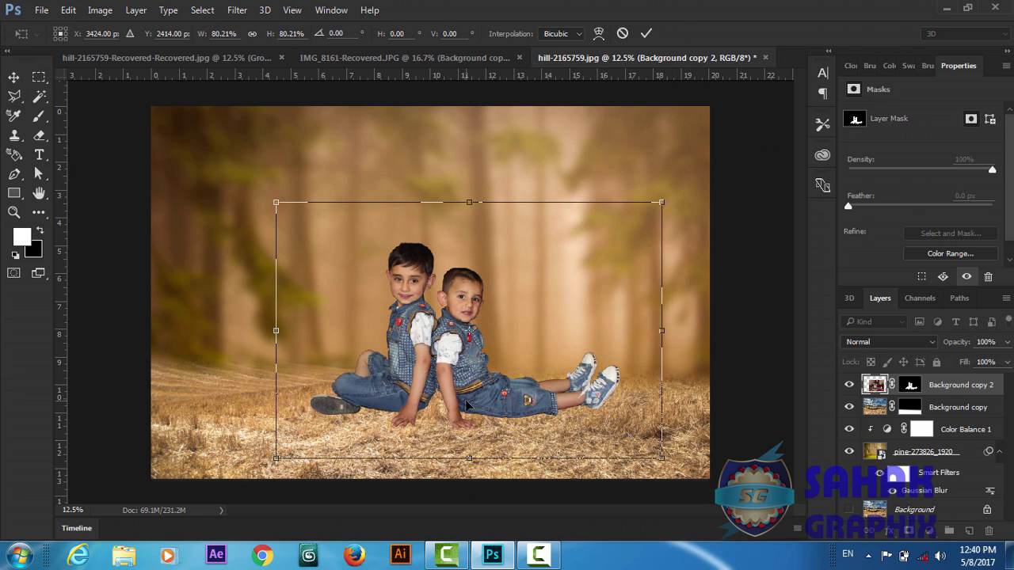
pyautogui.moveTo(467, 404); pyautogui.dragTo(467, 419)
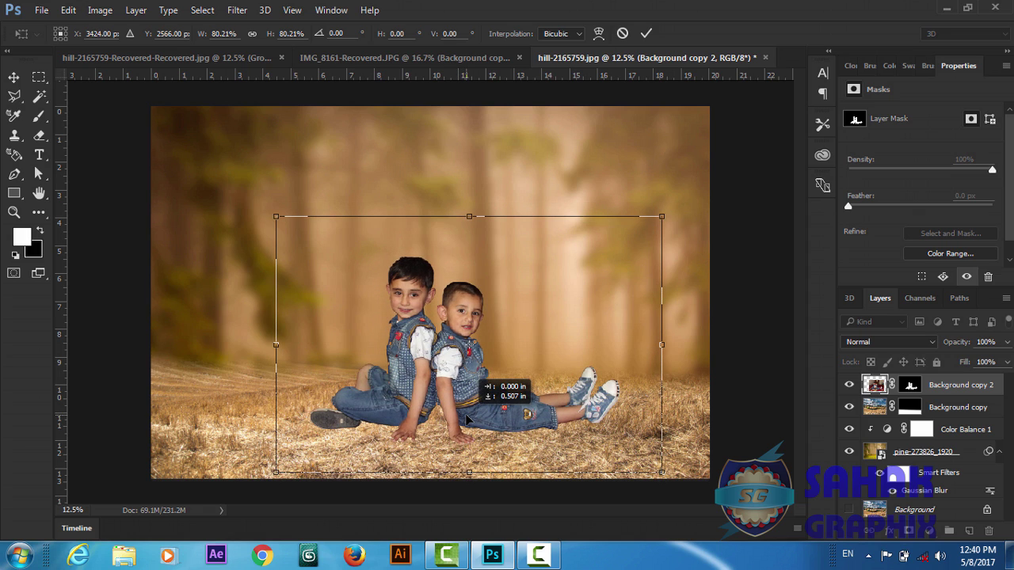
pyautogui.moveTo(466, 419); pyautogui.dragTo(466, 419)
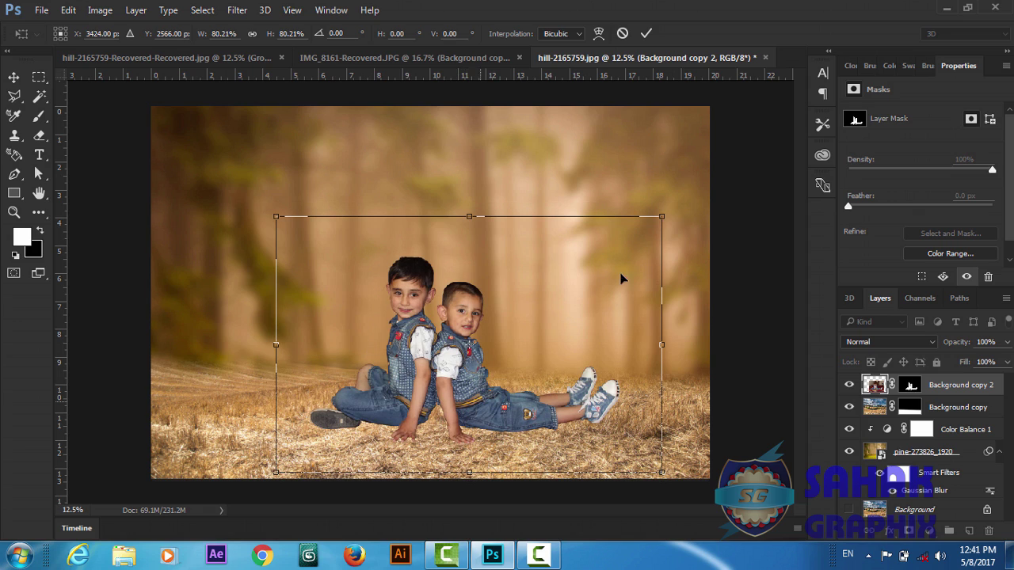
pyautogui.click(646, 34)
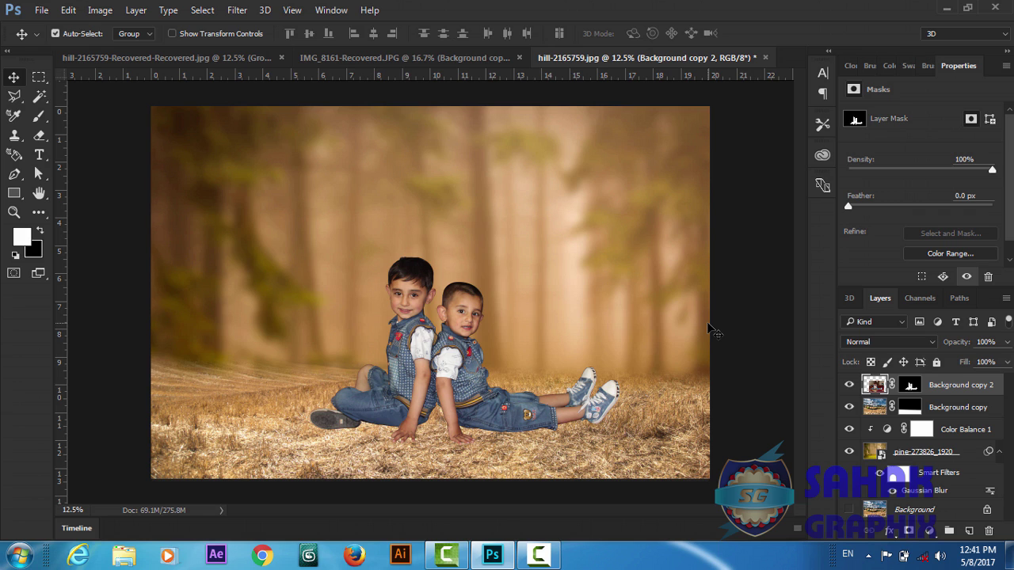
# - Raise the boys slightly on the straw ground and zoom back out to the whole composition
pyautogui.hotkey('ctrl', '+')
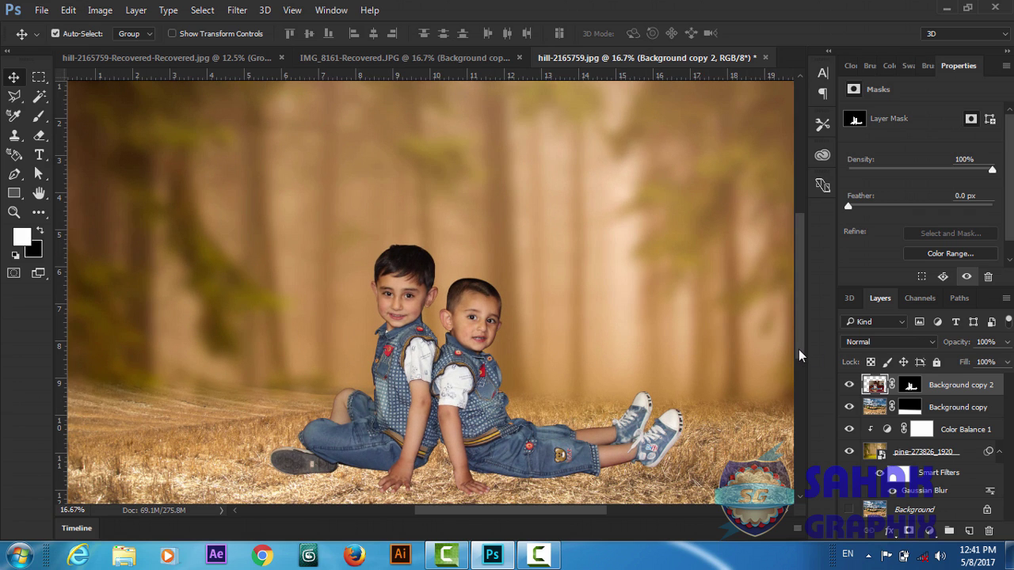
pyautogui.moveTo(799, 349)
pyautogui.mouseDown()
pyautogui.moveTo(802, 381)
pyautogui.moveTo(800, 371)
pyautogui.mouseUp()
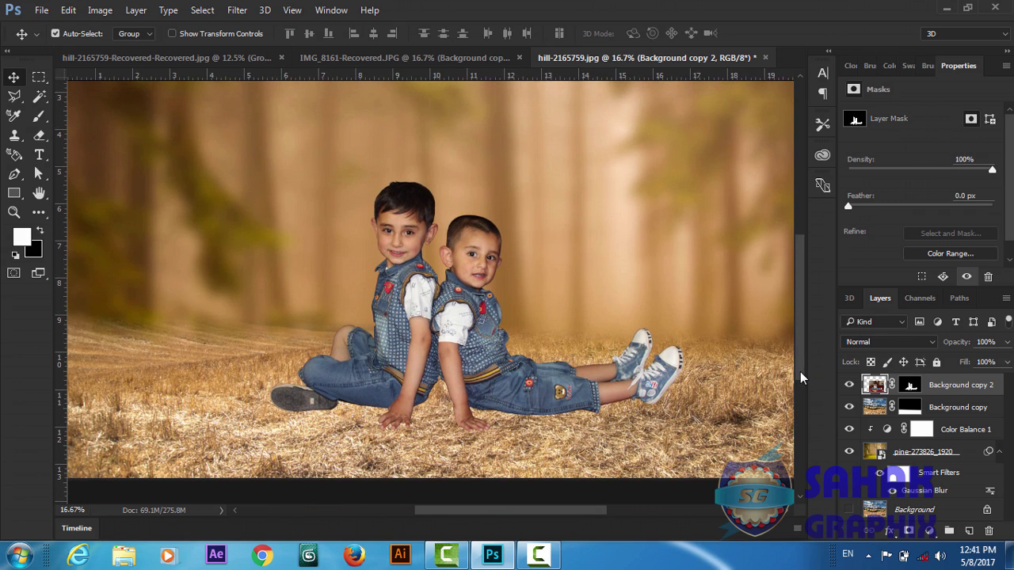
pyautogui.moveTo(516, 377); pyautogui.dragTo(507, 365)
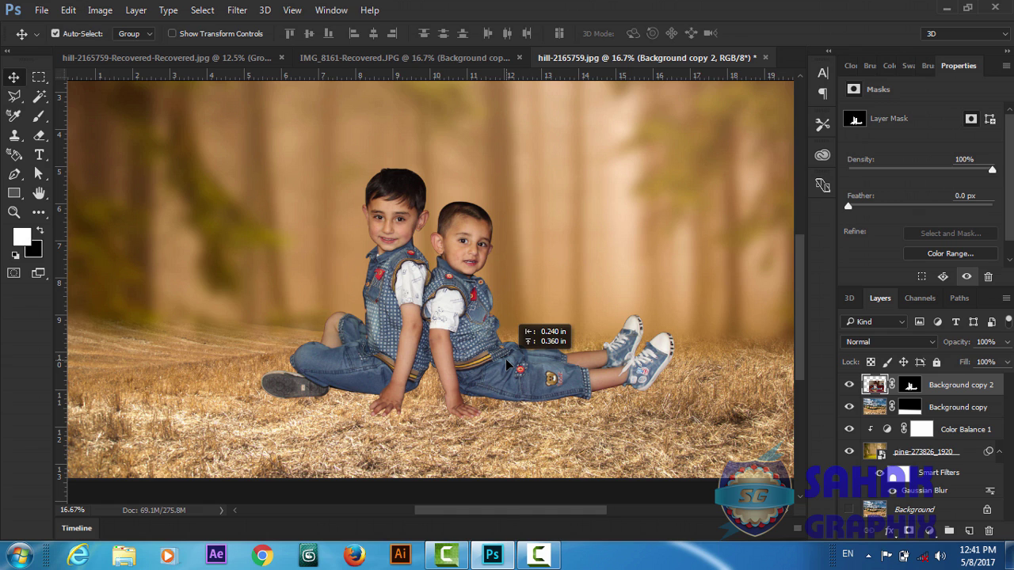
pyautogui.hotkey('ctrl', '-')
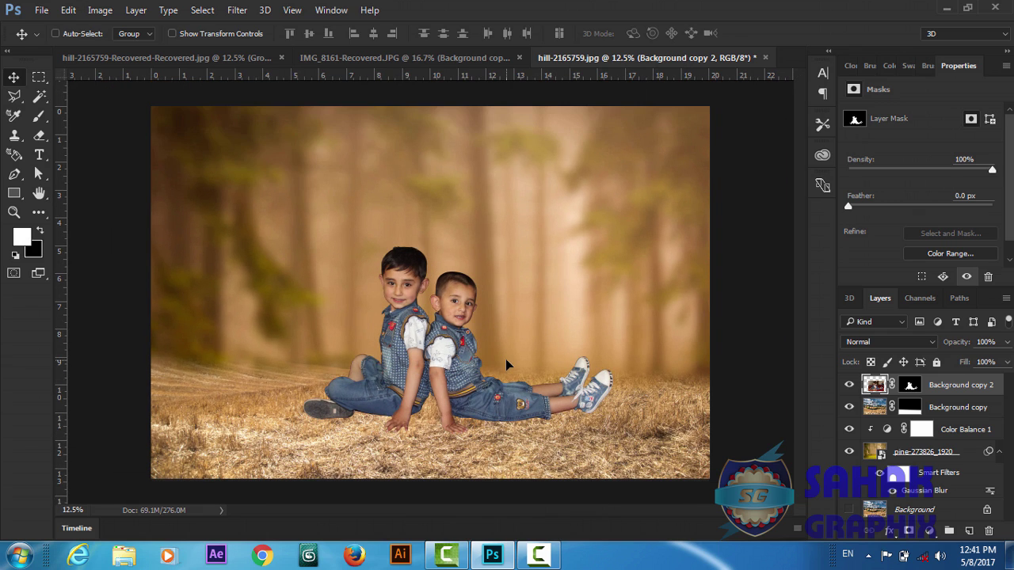
# - Add a new empty layer above the boys' Background copy 2 layer
pyautogui.hotkey('ctrl', '+')
pyautogui.hotkey('ctrl', '+')
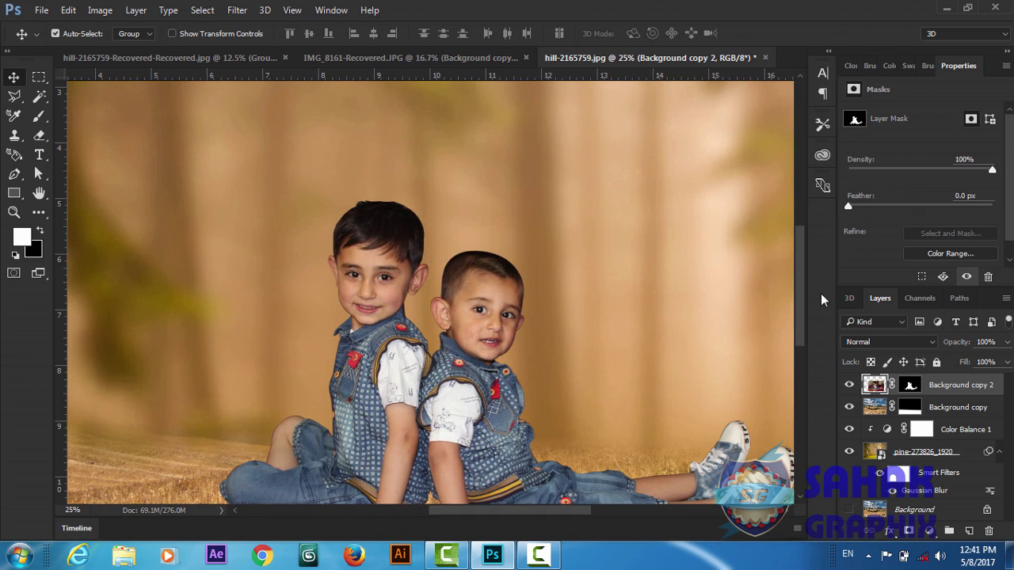
pyautogui.moveTo(801, 312); pyautogui.dragTo(801, 349)
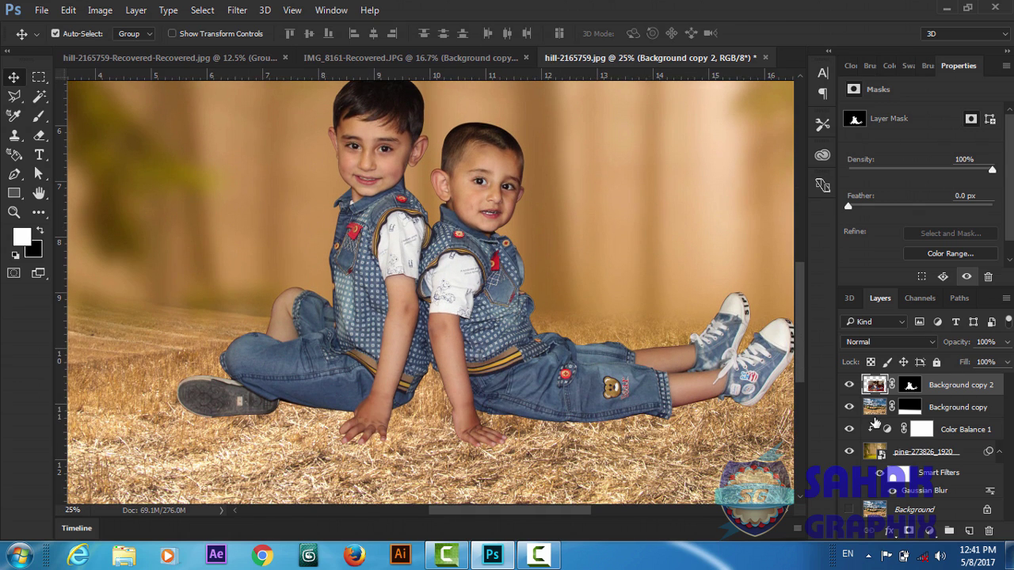
pyautogui.click(871, 412)
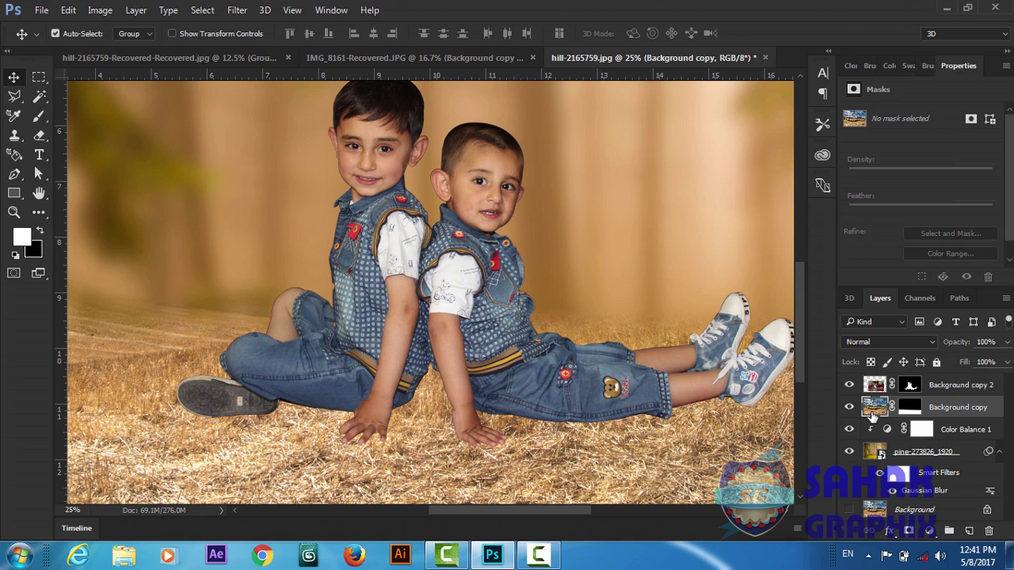
pyautogui.click(932, 389)
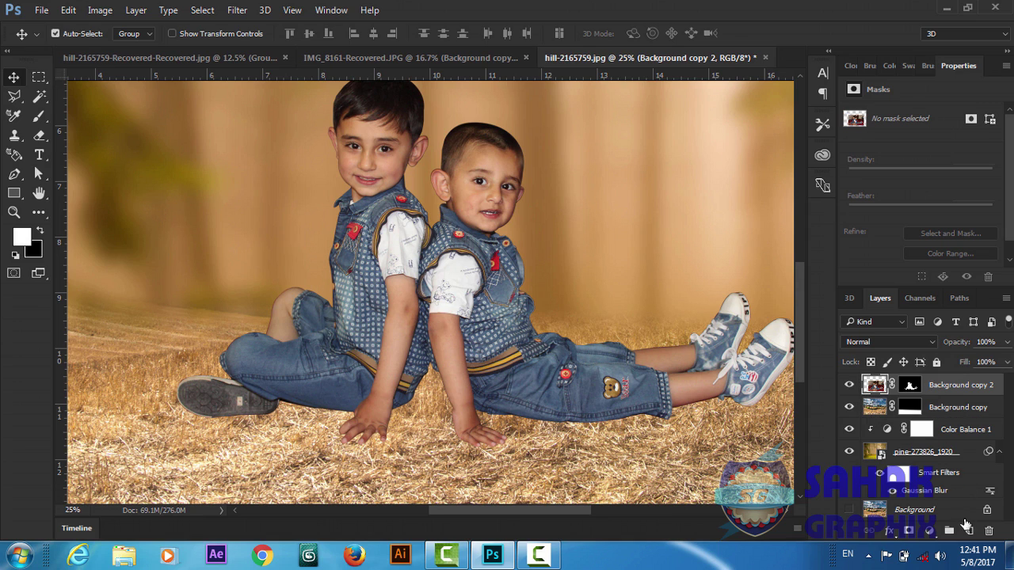
pyautogui.click(968, 529)
pyautogui.click(878, 434)
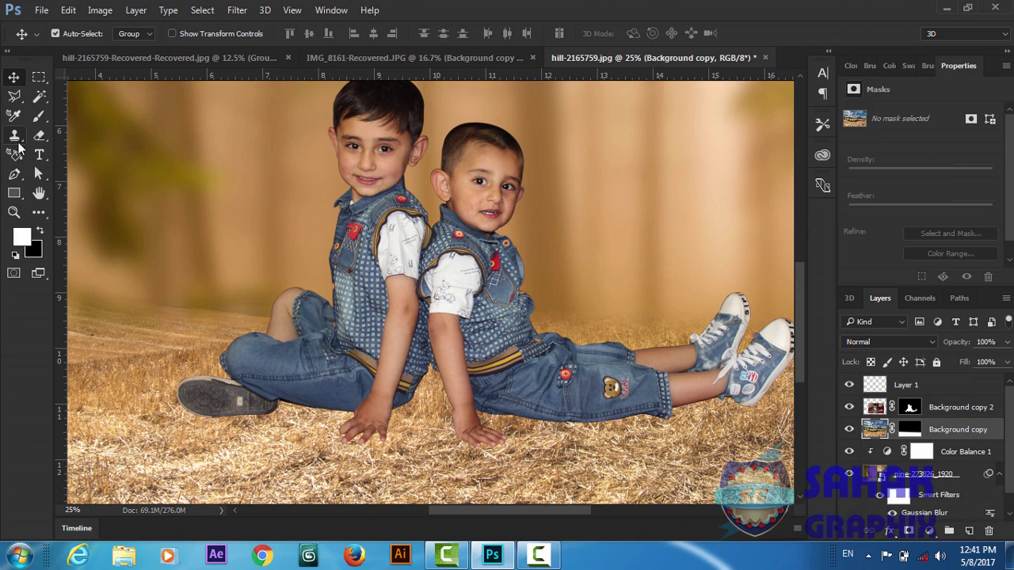
# - Set up the Clone Stamp with a 134 px brush tip and make Layer 1 active
pyautogui.click(16, 140)
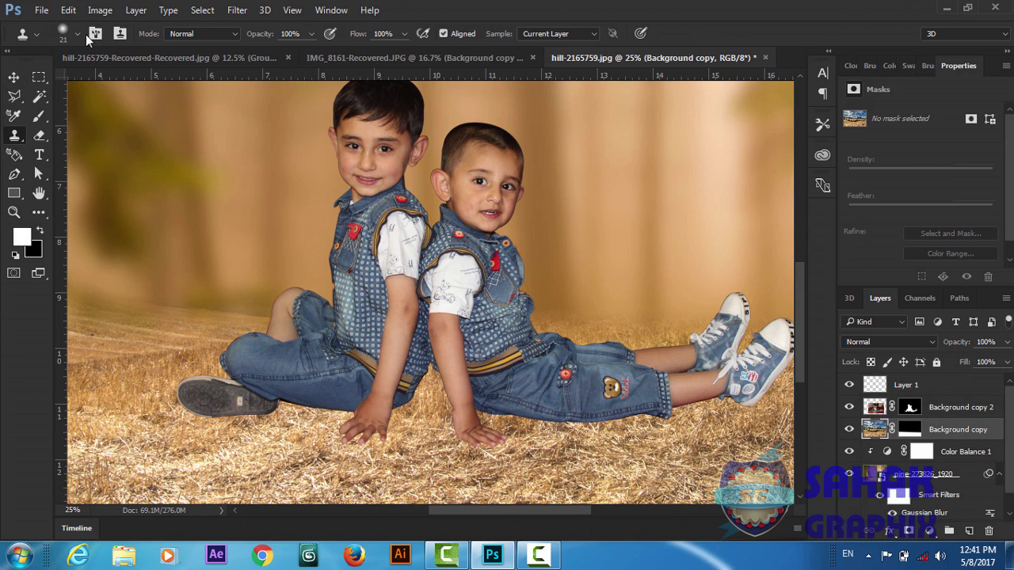
pyautogui.click(77, 35)
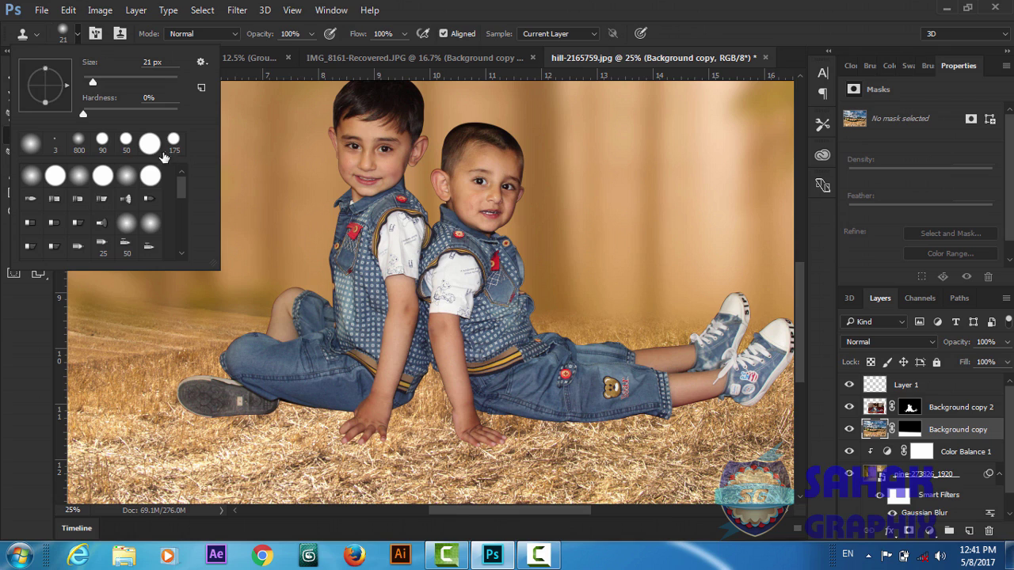
pyautogui.moveTo(181, 186); pyautogui.dragTo(187, 236)
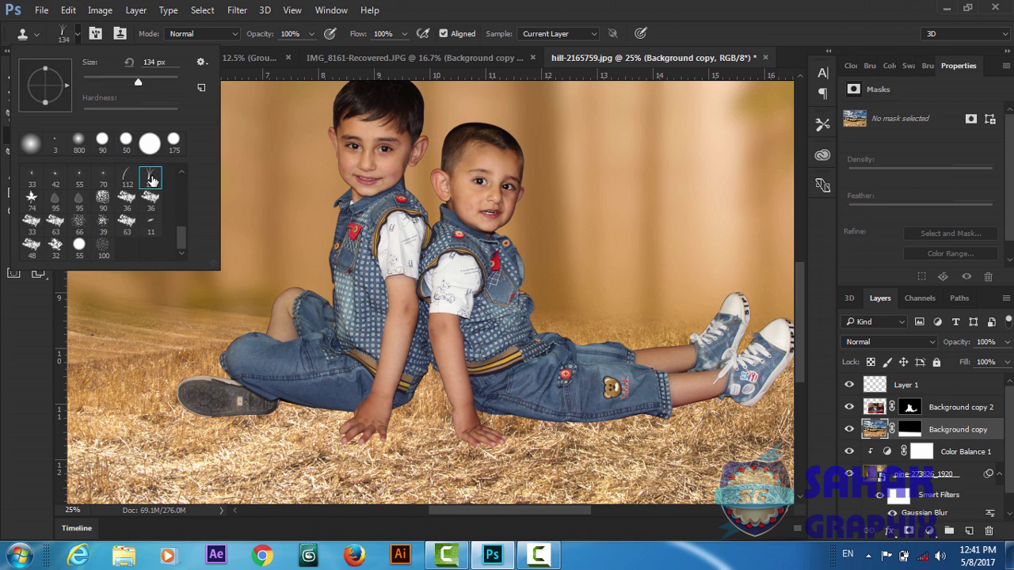
pyautogui.click(151, 179)
pyautogui.click(676, 29)
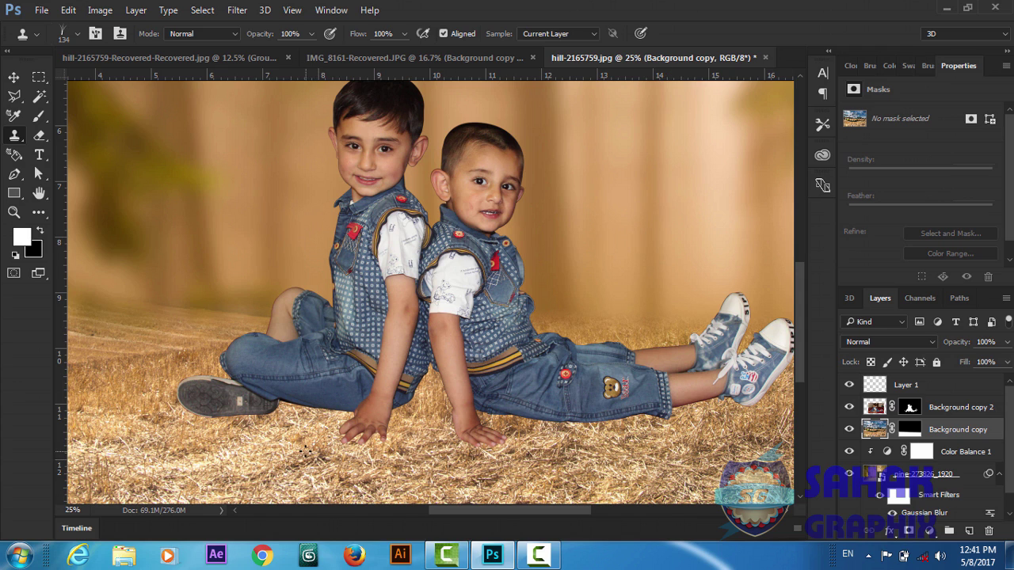
pyautogui.click(305, 452)
pyautogui.press('super')
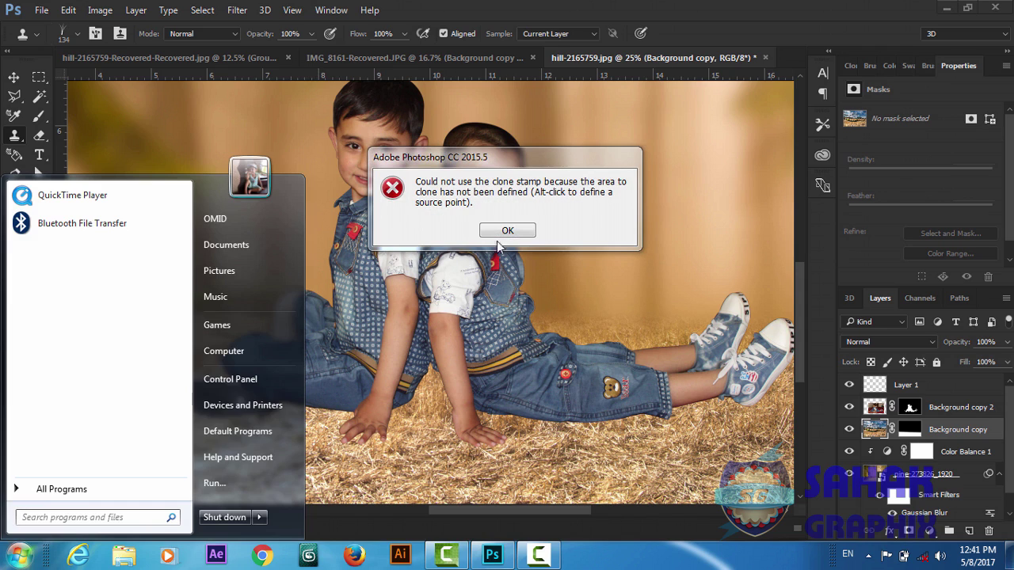
pyautogui.click(497, 238)
pyautogui.click(497, 238)
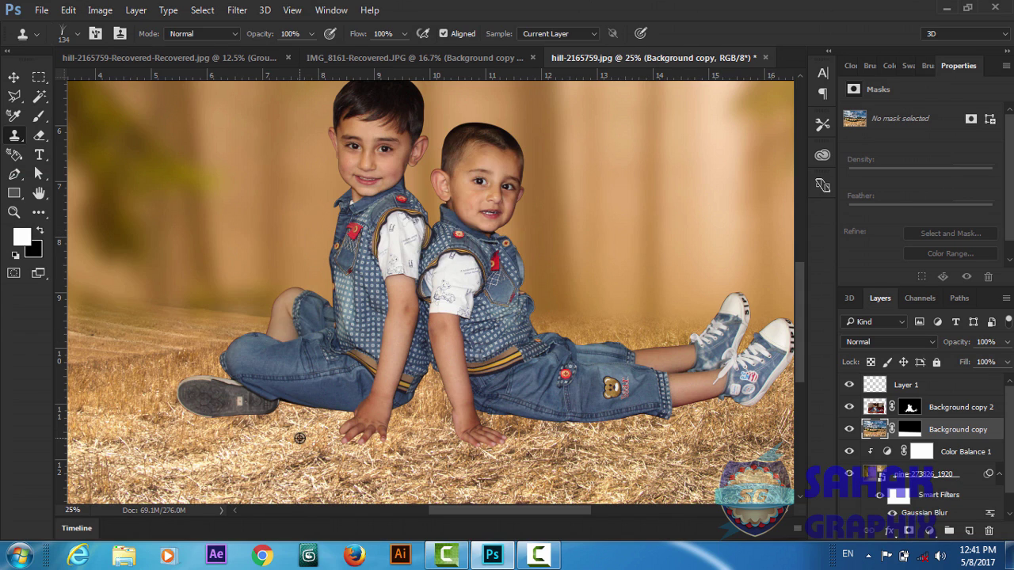
pyautogui.click(908, 386)
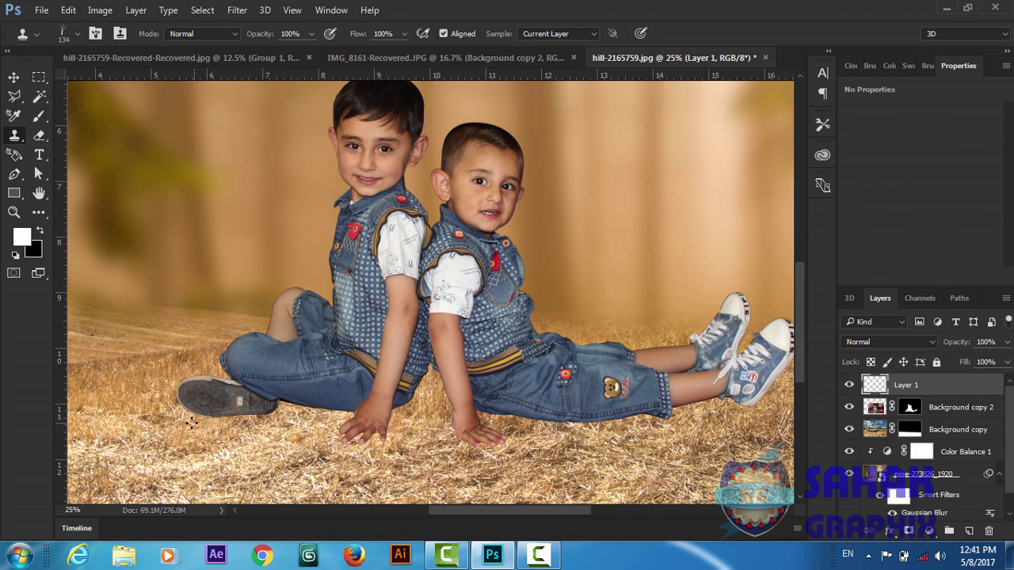
# - Clone straw over the shoe's lower edge and around the boy's hand, enlarging the brush to 400 px
pyautogui.moveTo(191, 423); pyautogui.dragTo(267, 426)
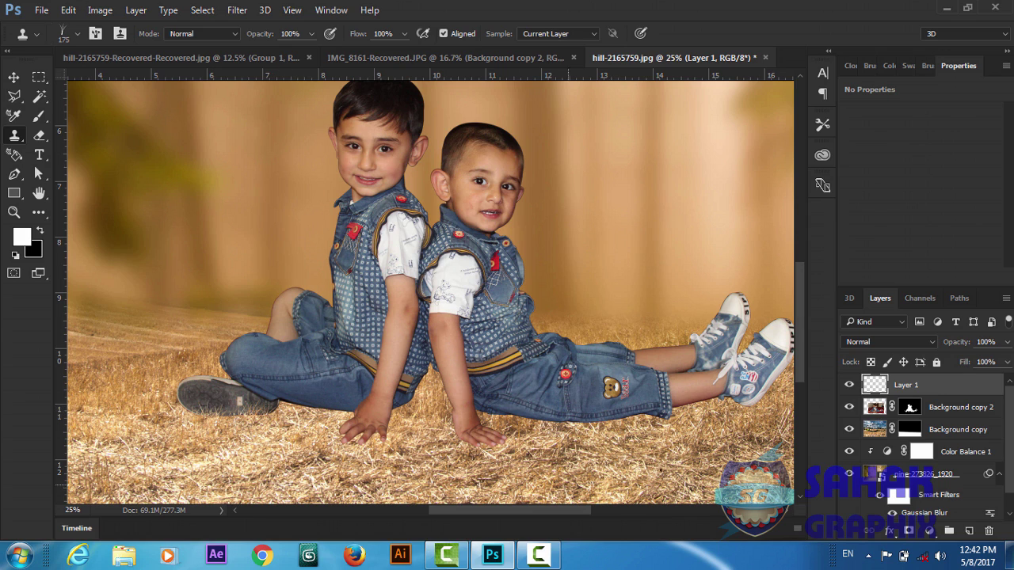
pyautogui.click(874, 432)
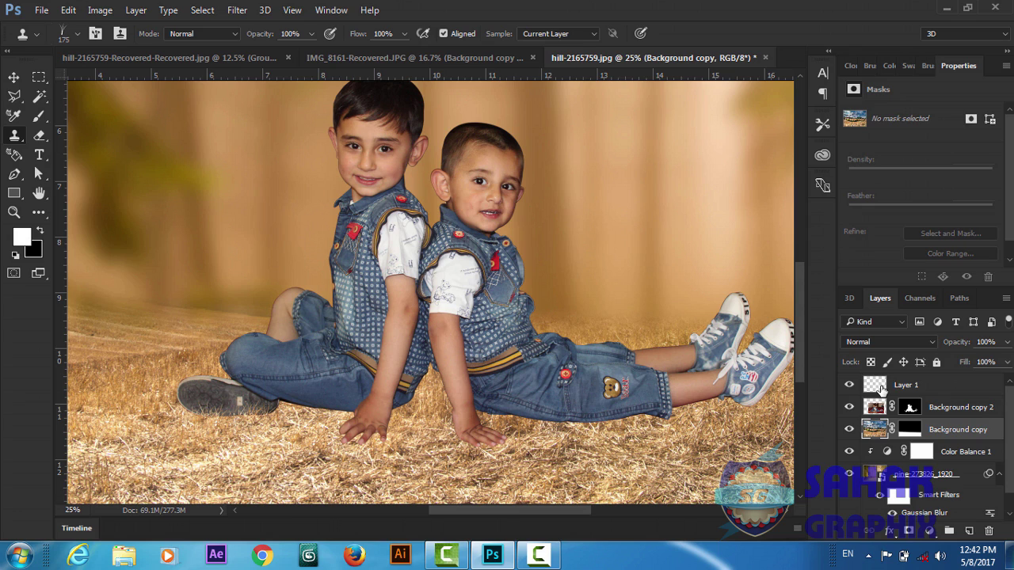
pyautogui.click(882, 388)
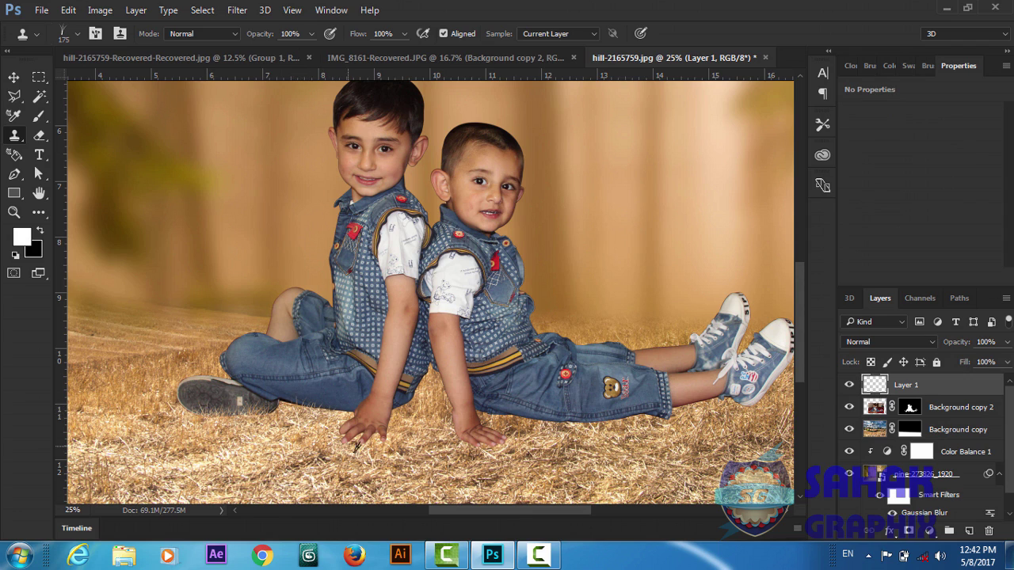
pyautogui.moveTo(380, 449); pyautogui.dragTo(387, 447)
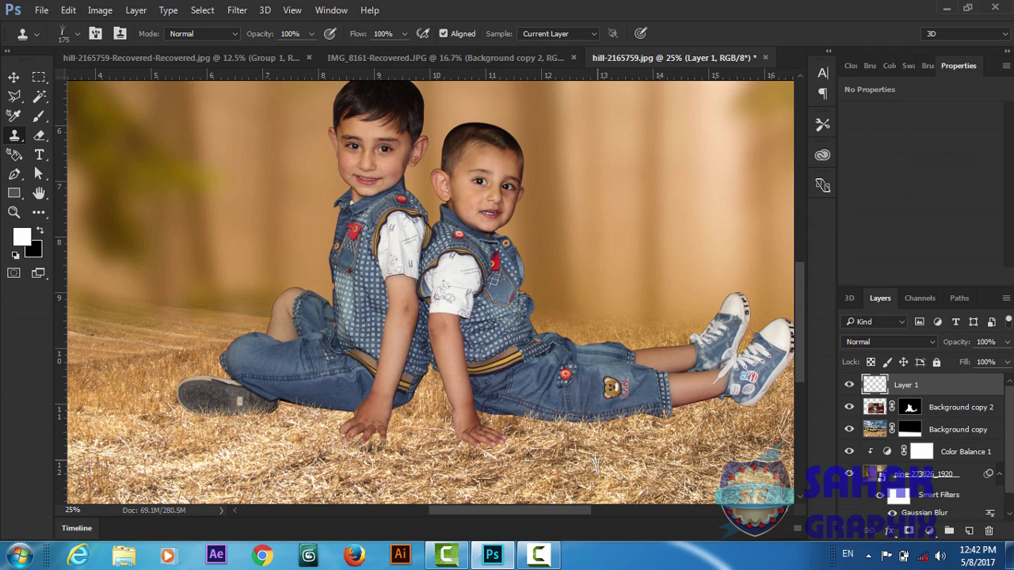
pyautogui.press(']')
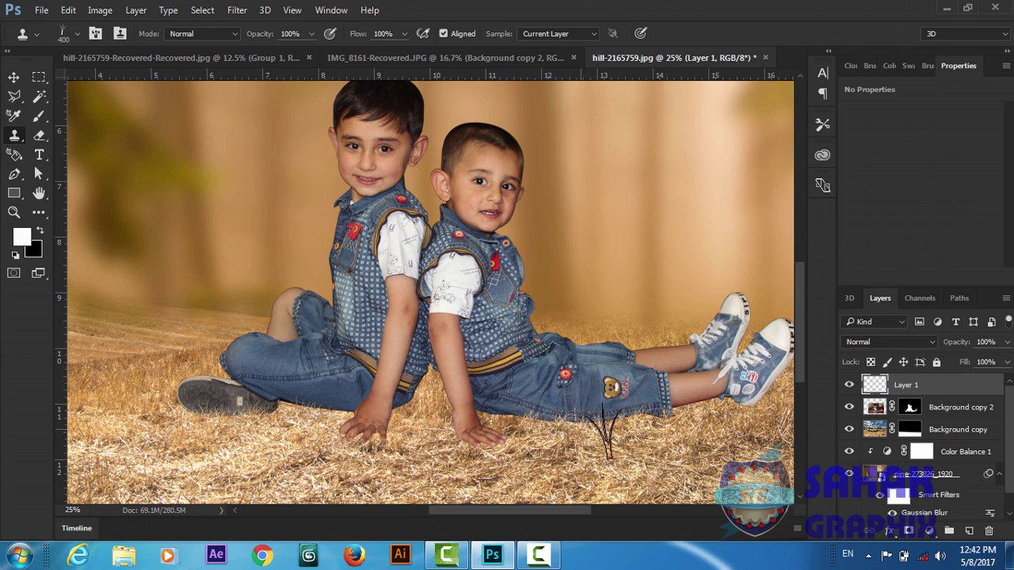
# - Clone straw near the right leg, the left grass, below the jeans and under the hands
pyautogui.moveTo(696, 458)
pyautogui.mouseDown()
pyautogui.moveTo(721, 416)
pyautogui.moveTo(702, 414)
pyautogui.moveTo(757, 424)
pyautogui.mouseUp()
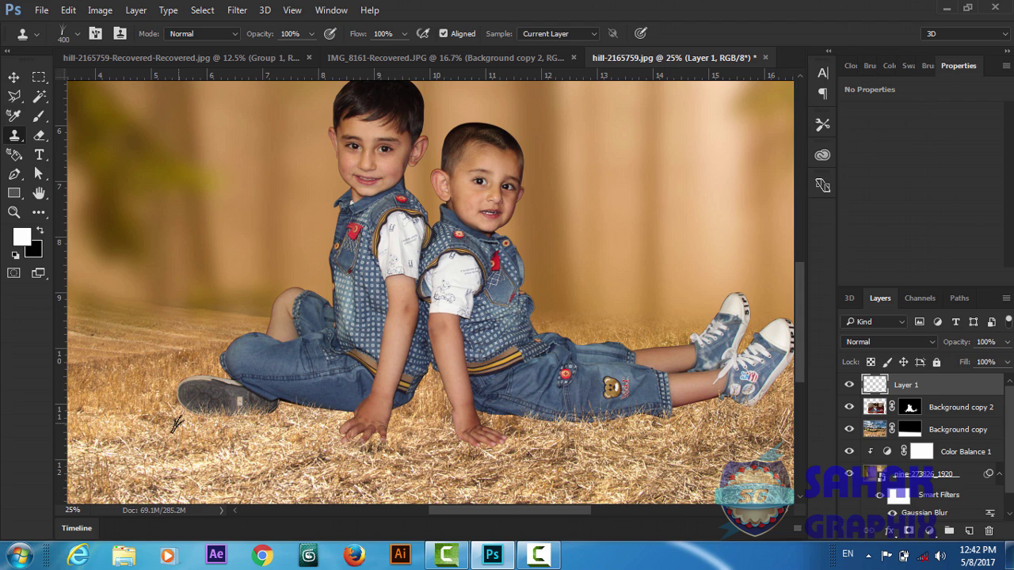
pyautogui.moveTo(176, 423); pyautogui.dragTo(170, 412)
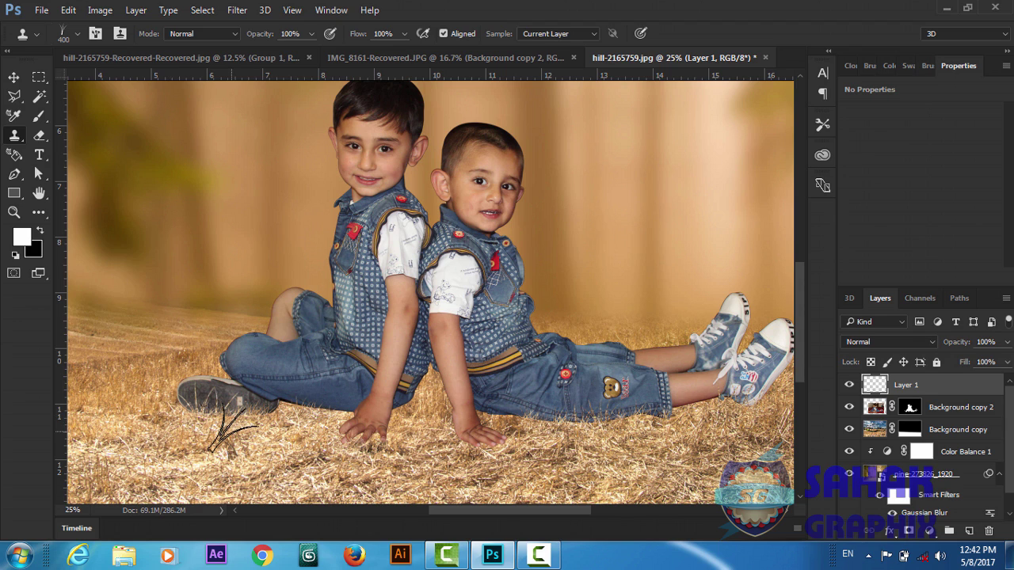
pyautogui.click(452, 472)
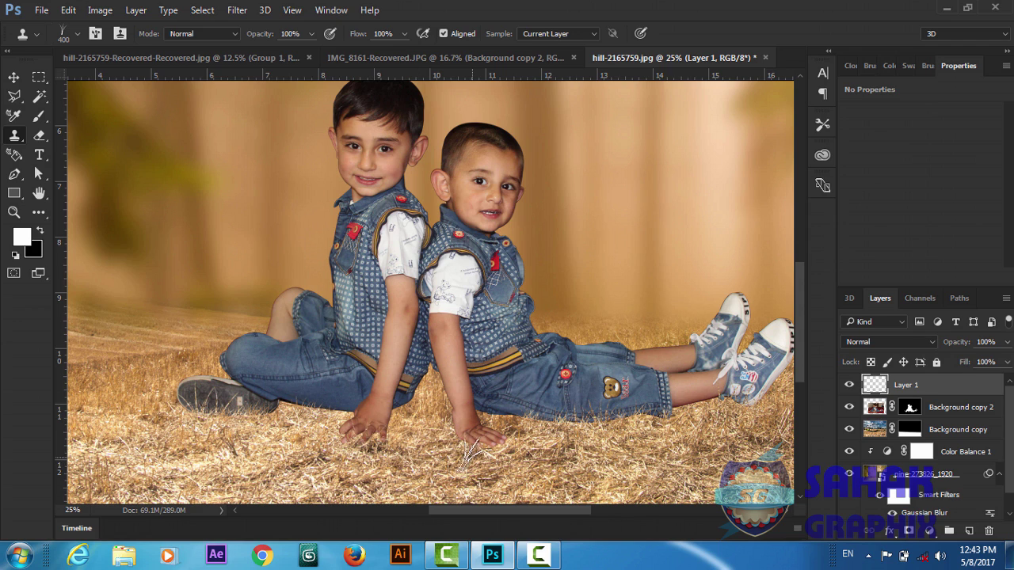
pyautogui.click(493, 452)
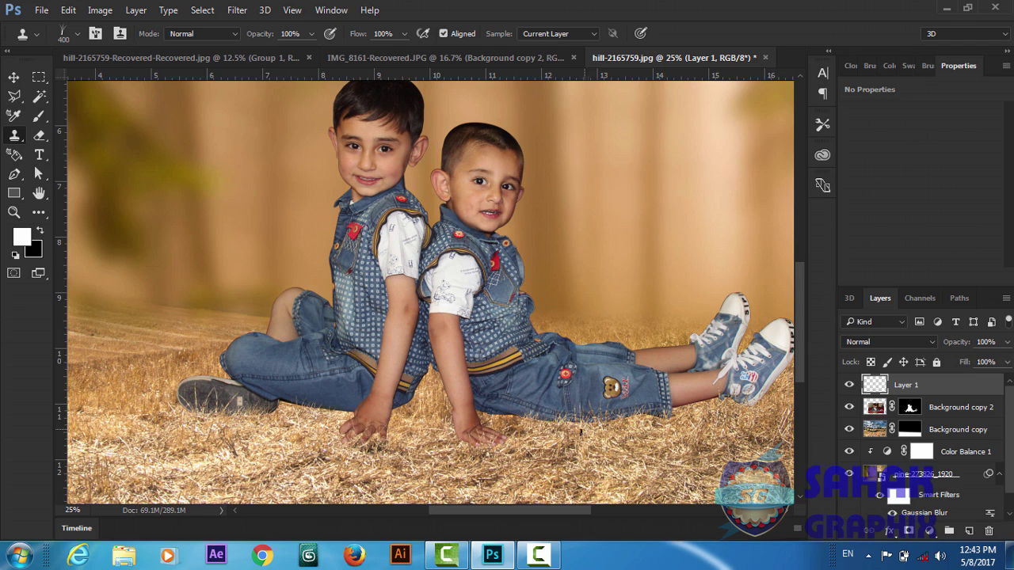
pyautogui.moveTo(563, 420); pyautogui.dragTo(665, 420)
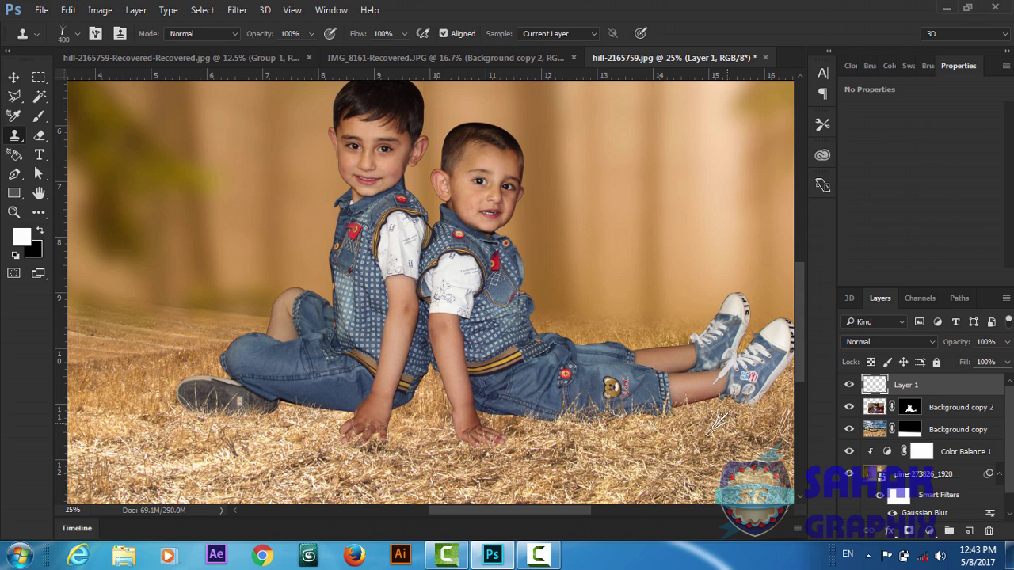
pyautogui.moveTo(568, 510); pyautogui.dragTo(592, 512)
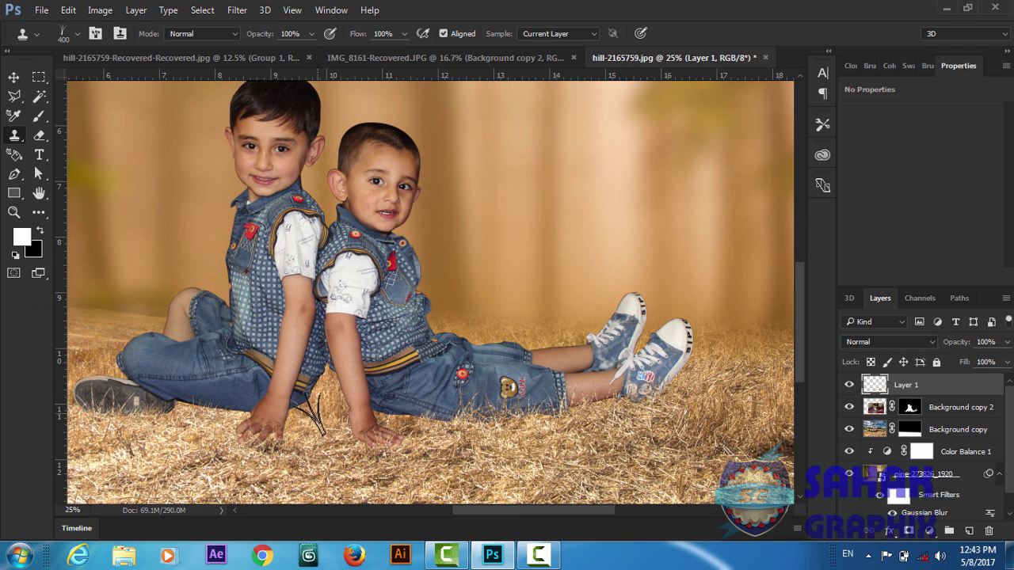
pyautogui.moveTo(310, 412); pyautogui.dragTo(392, 487)
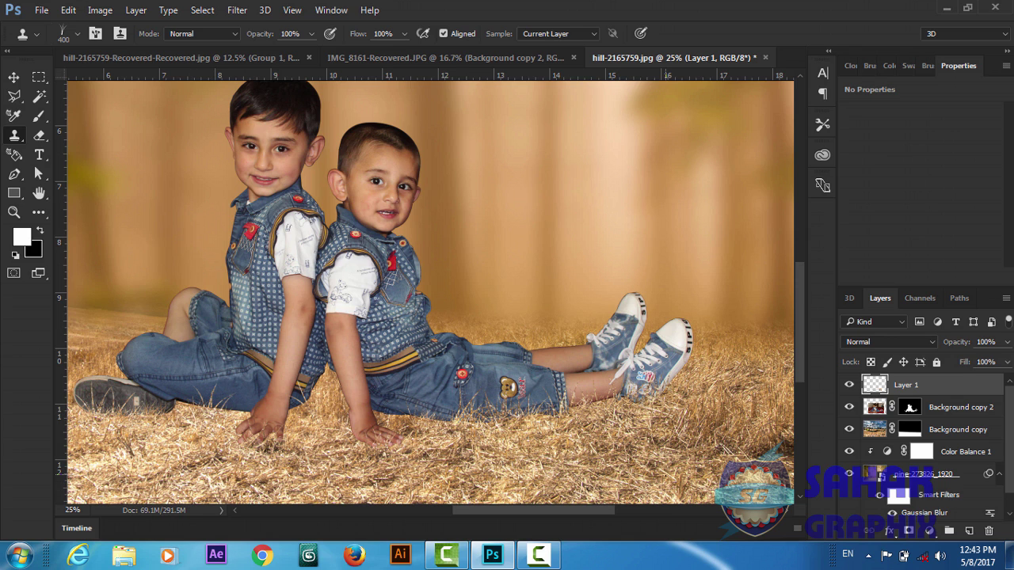
pyautogui.hotkey('ctrl', '-')
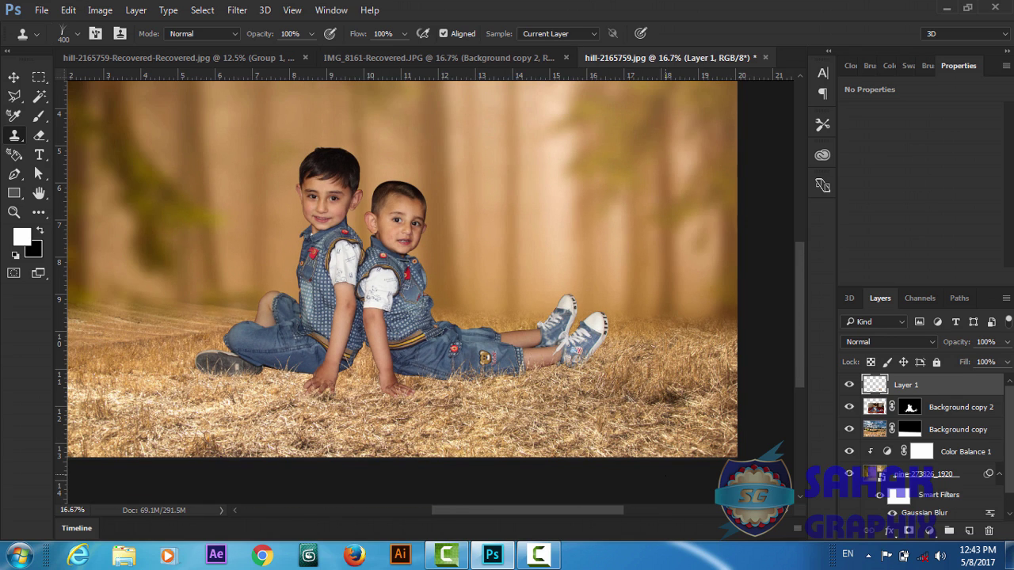
# - Toggle Layer 1's visibility on and off to compare the cloning result
pyautogui.click(849, 386)
pyautogui.click(850, 385)
pyautogui.click(849, 386)
pyautogui.click(849, 386)
pyautogui.press('v')
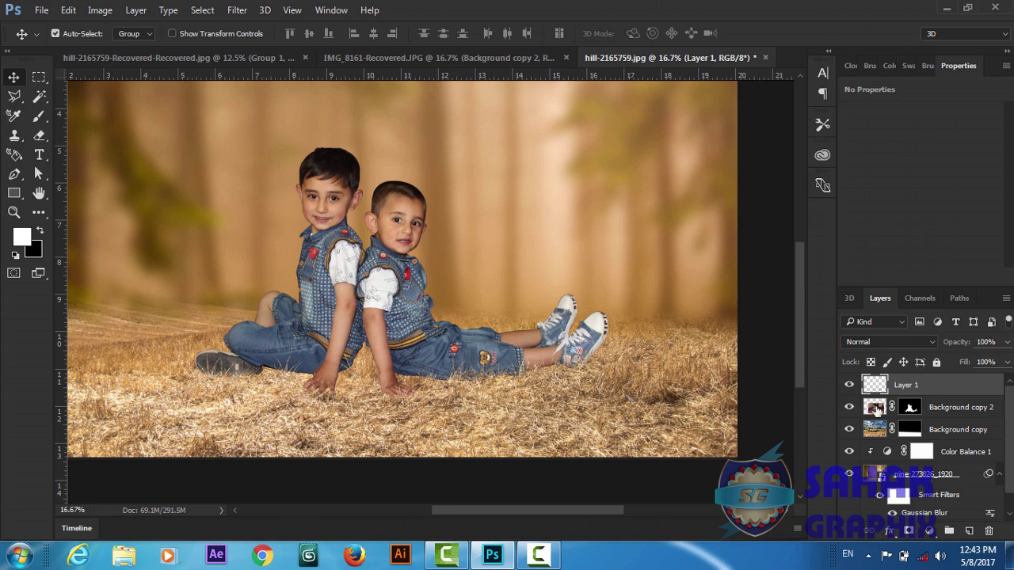
# - Add a drop shadow to Background copy 2 with a 90° angle and 30 px distance
pyautogui.click(875, 409)
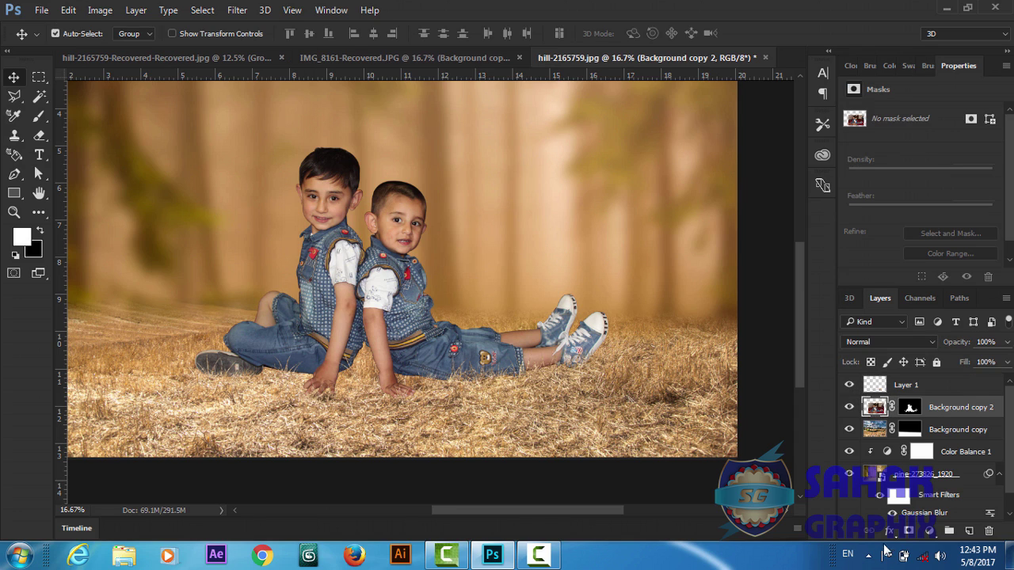
pyautogui.click(888, 533)
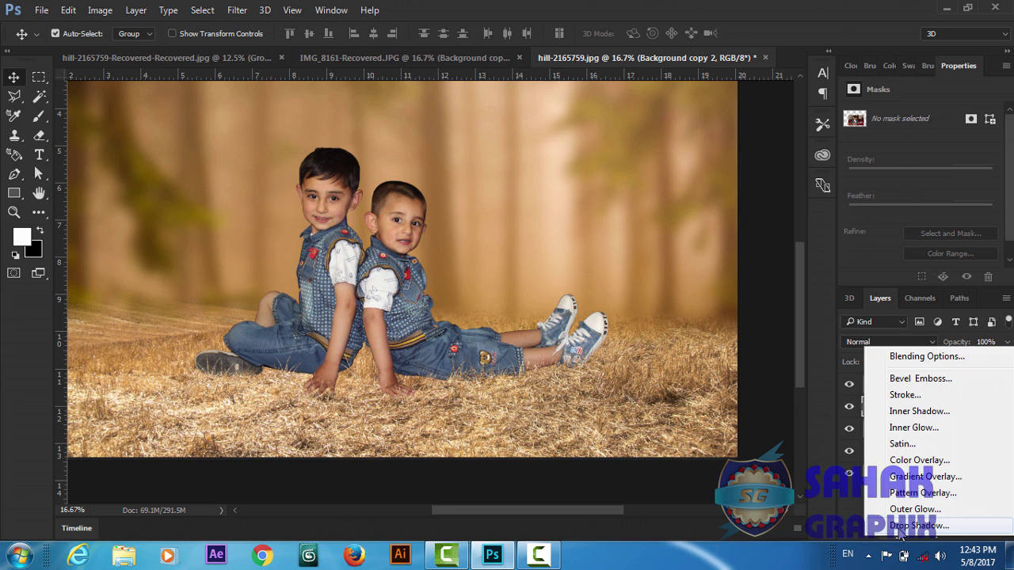
pyautogui.click(901, 528)
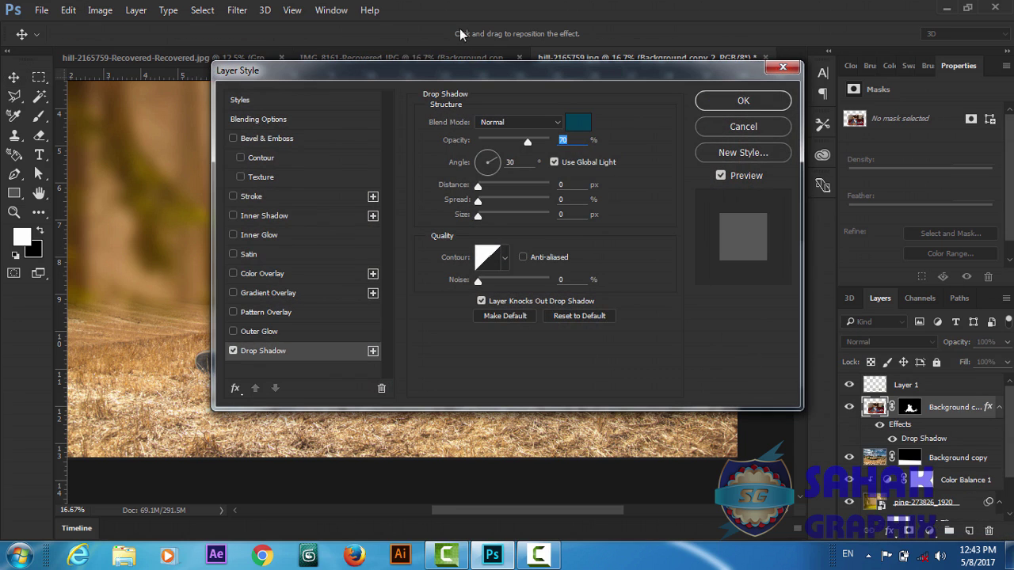
pyautogui.moveTo(457, 74); pyautogui.dragTo(821, 111)
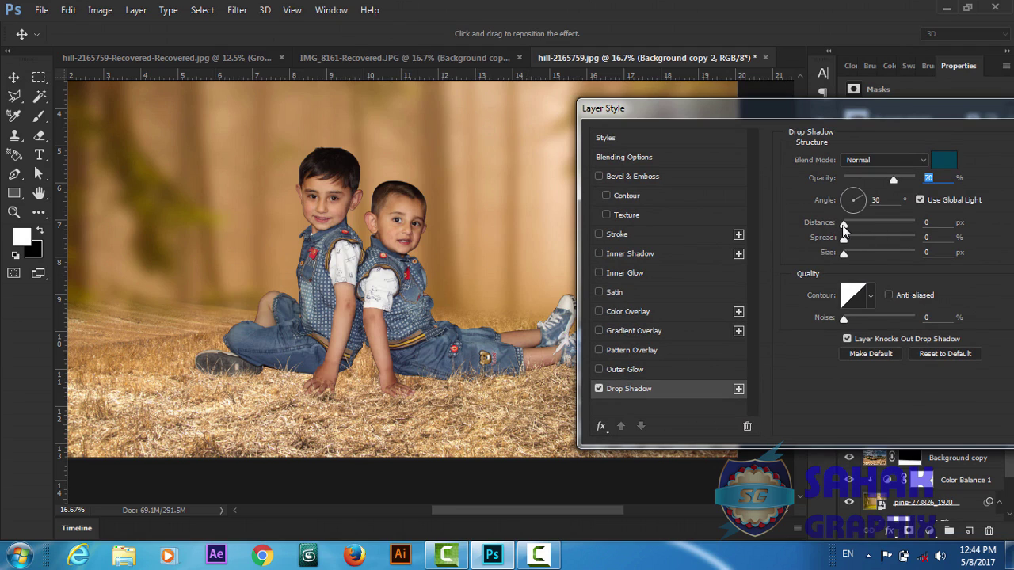
pyautogui.press('Tab')
pyautogui.write('90')
pyautogui.moveTo(844, 225); pyautogui.dragTo(867, 238)
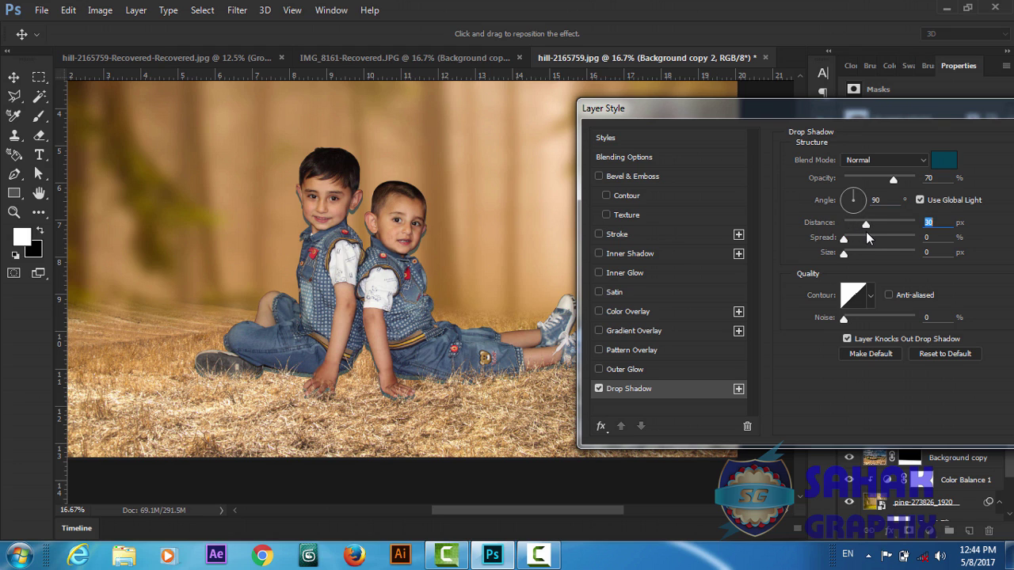
# - Make the shadow colour black, set its size to 38 px, and apply it
pyautogui.click(950, 161)
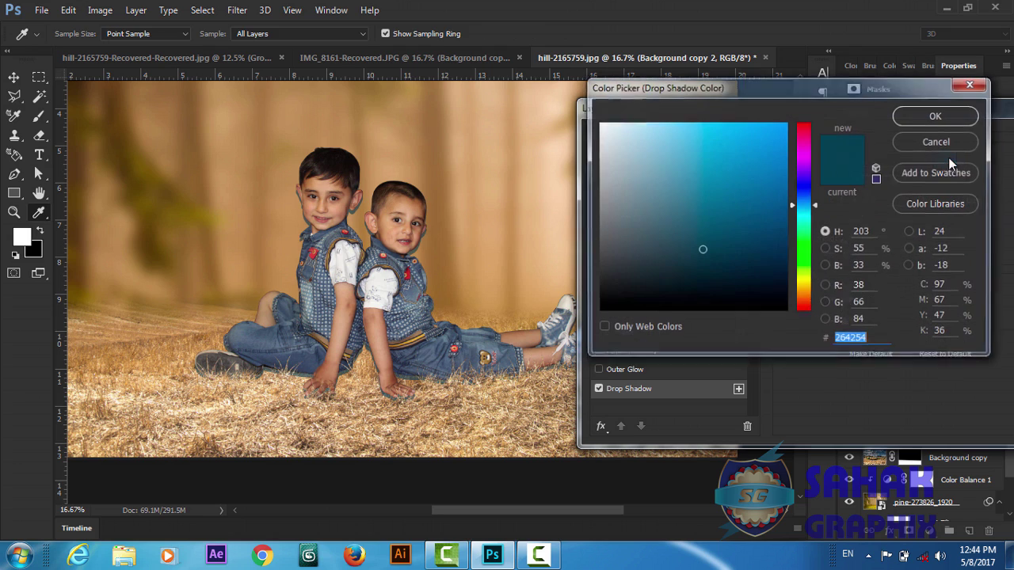
pyautogui.moveTo(702, 246); pyautogui.dragTo(591, 317)
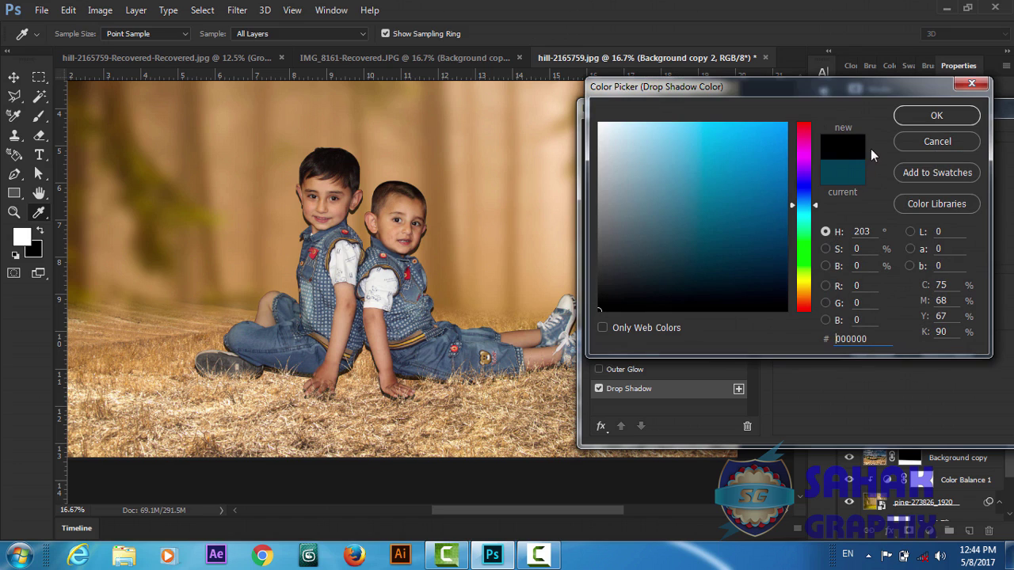
pyautogui.click(919, 119)
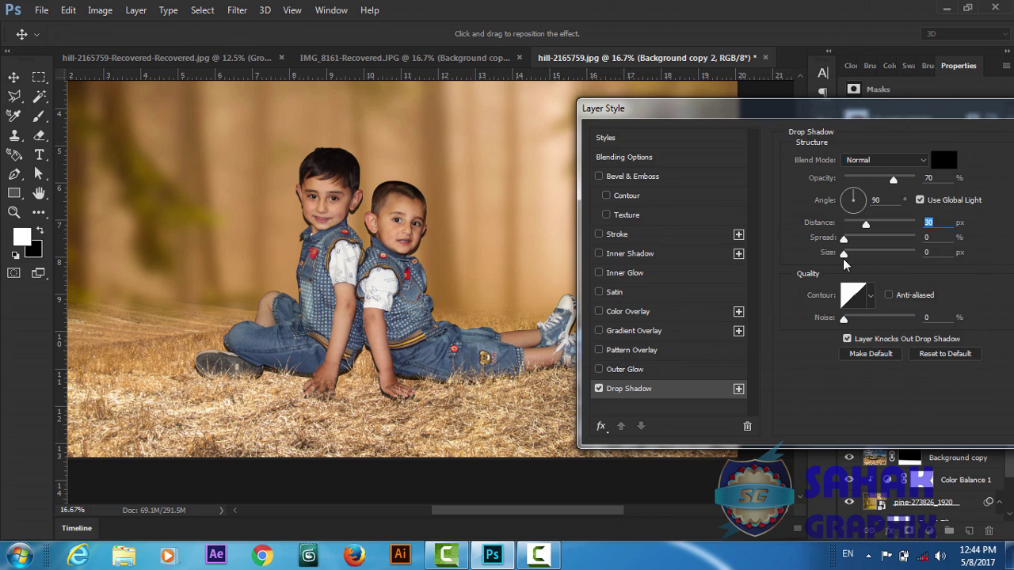
pyautogui.moveTo(854, 257); pyautogui.dragTo(859, 257)
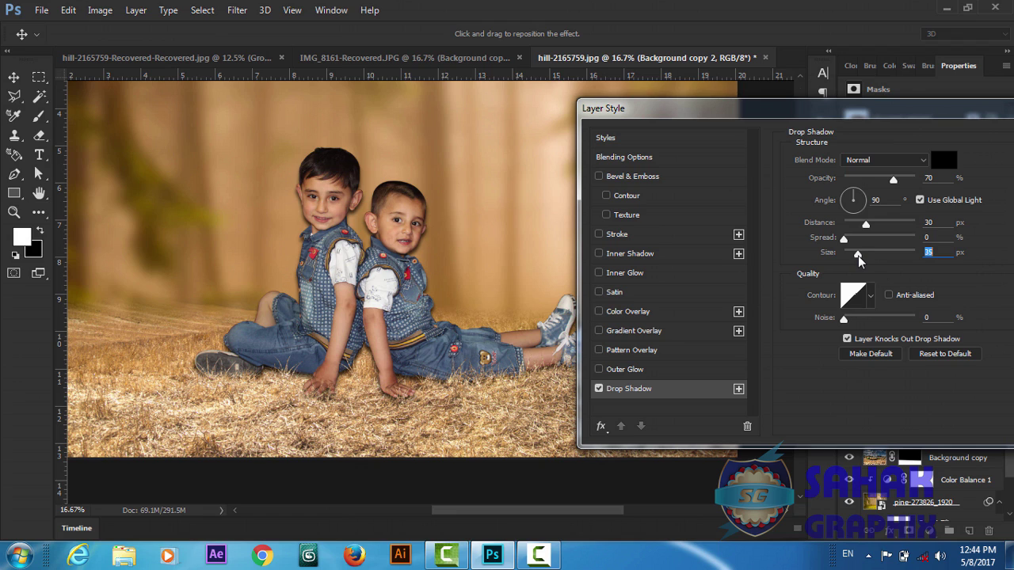
pyautogui.moveTo(859, 255)
pyautogui.mouseDown()
pyautogui.moveTo(855, 238)
pyautogui.moveTo(869, 254)
pyautogui.moveTo(857, 255)
pyautogui.mouseUp()
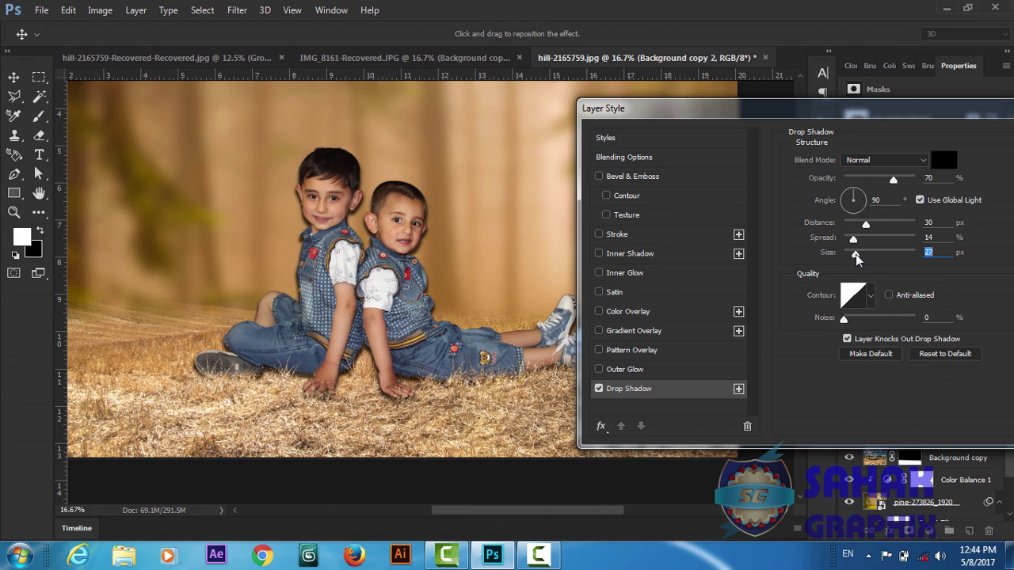
pyautogui.moveTo(857, 255); pyautogui.dragTo(847, 240)
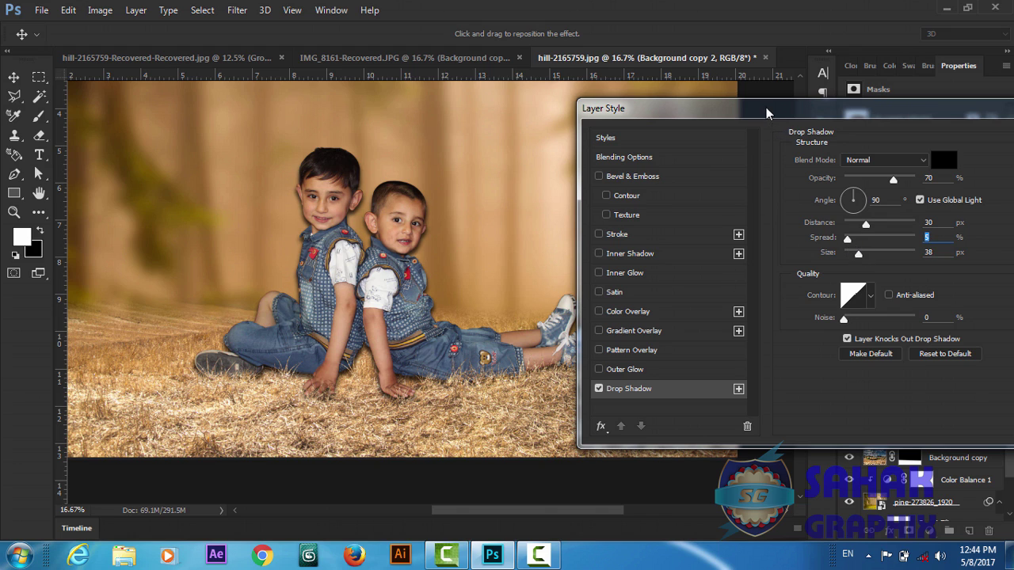
pyautogui.moveTo(767, 113); pyautogui.dragTo(533, 105)
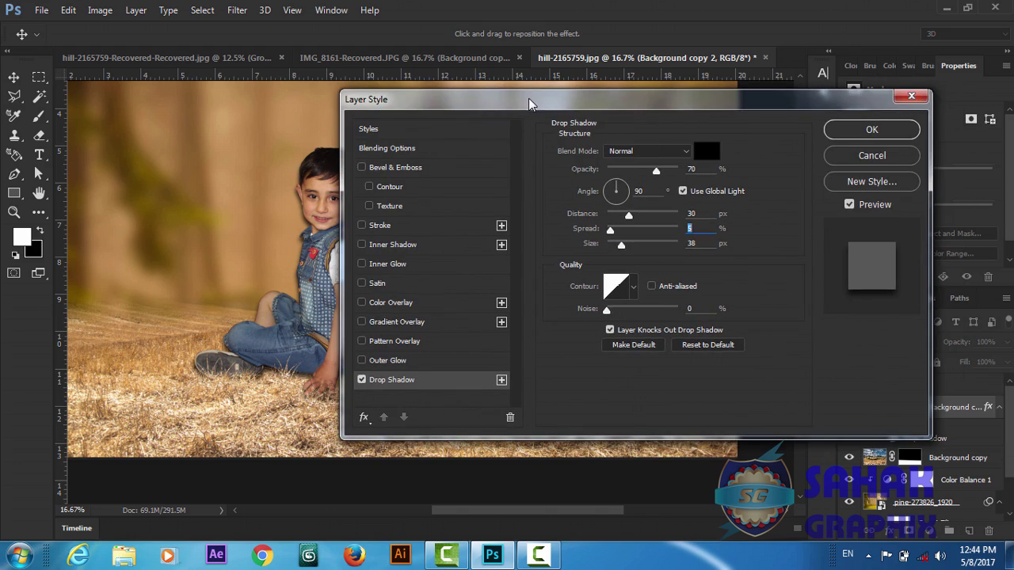
pyautogui.click(844, 133)
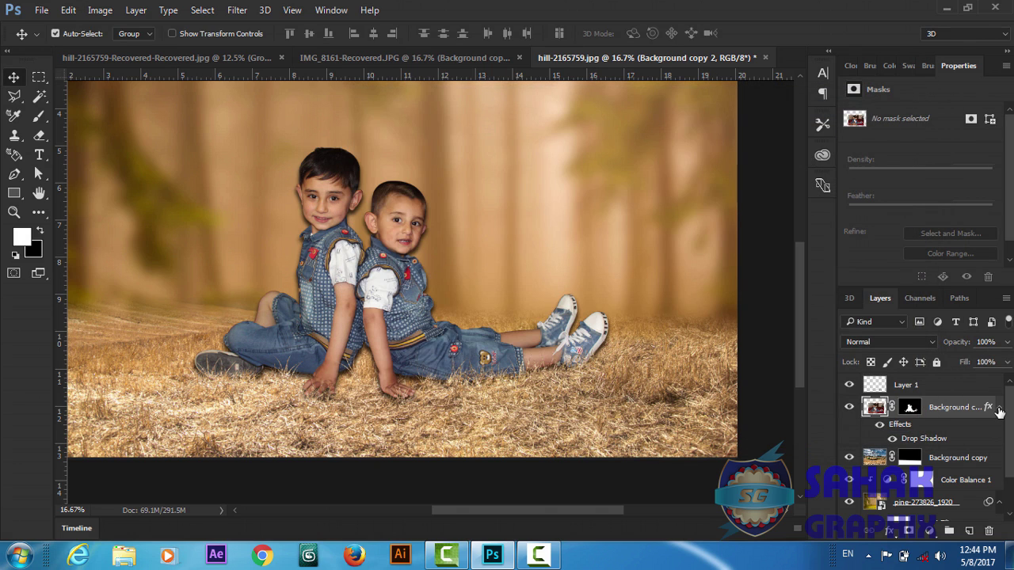
# - Separate the boys' drop shadow into its own layer and give it a layer mask
pyautogui.rightClick(1000, 412)
pyautogui.click(919, 364)
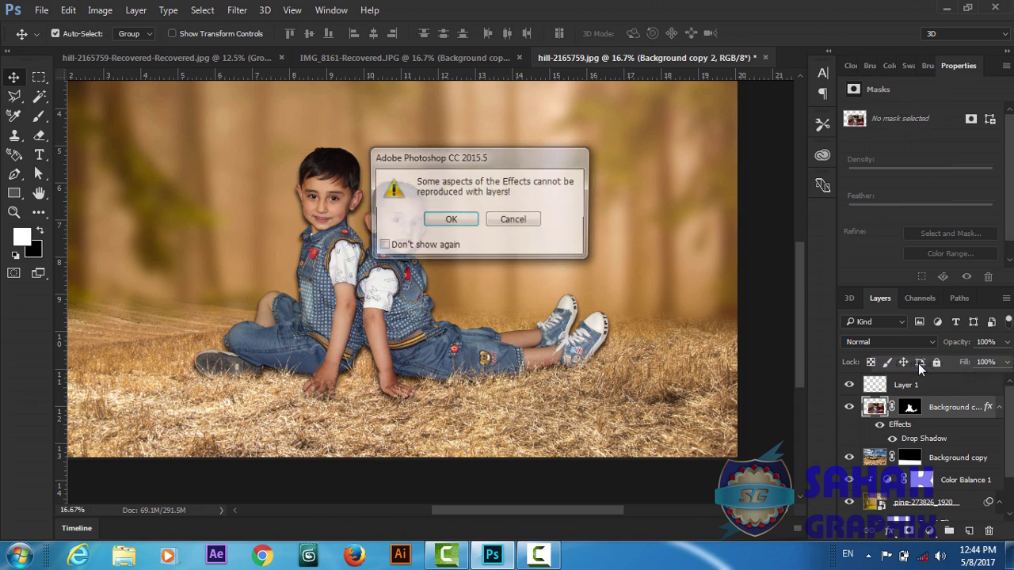
pyautogui.click(450, 220)
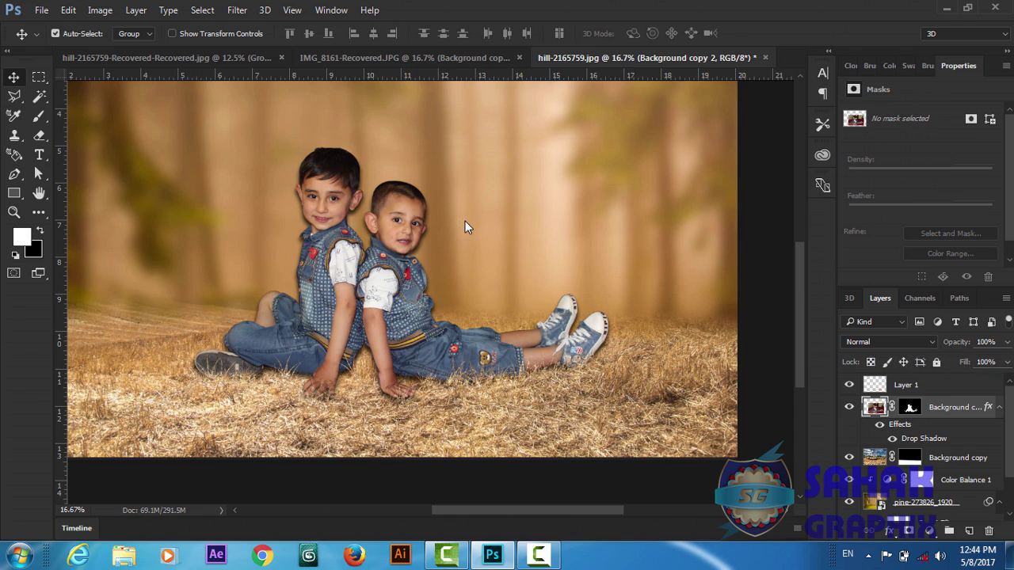
pyautogui.click(901, 431)
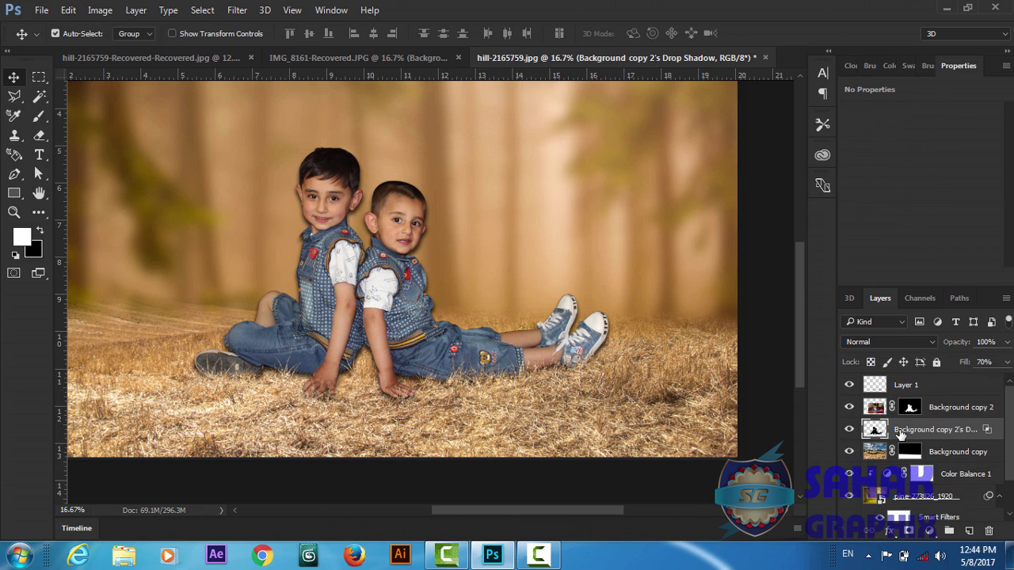
pyautogui.click(910, 532)
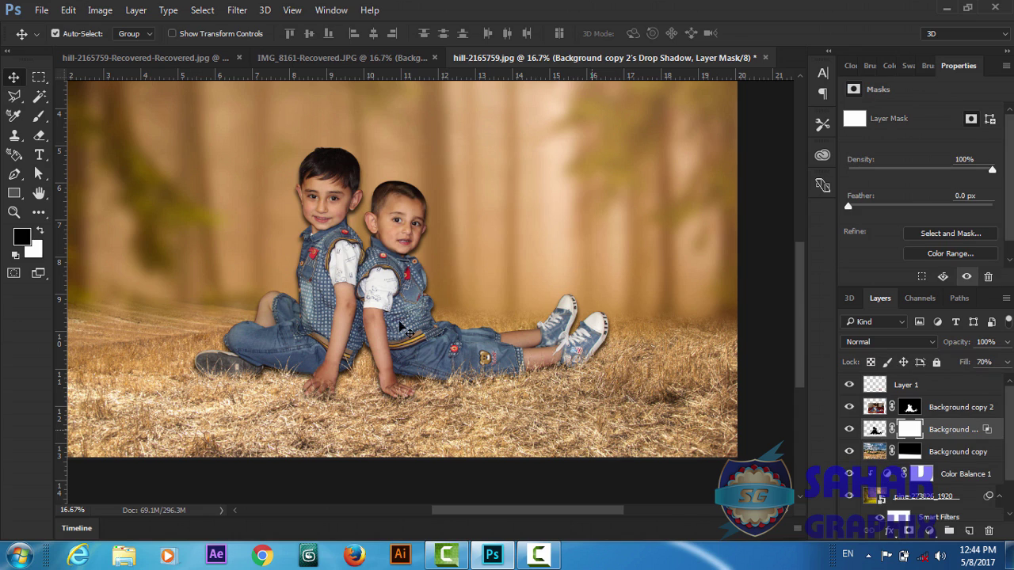
# - Paint away the shadow beside the left boy's face, down his side and along his leg
pyautogui.click(39, 116)
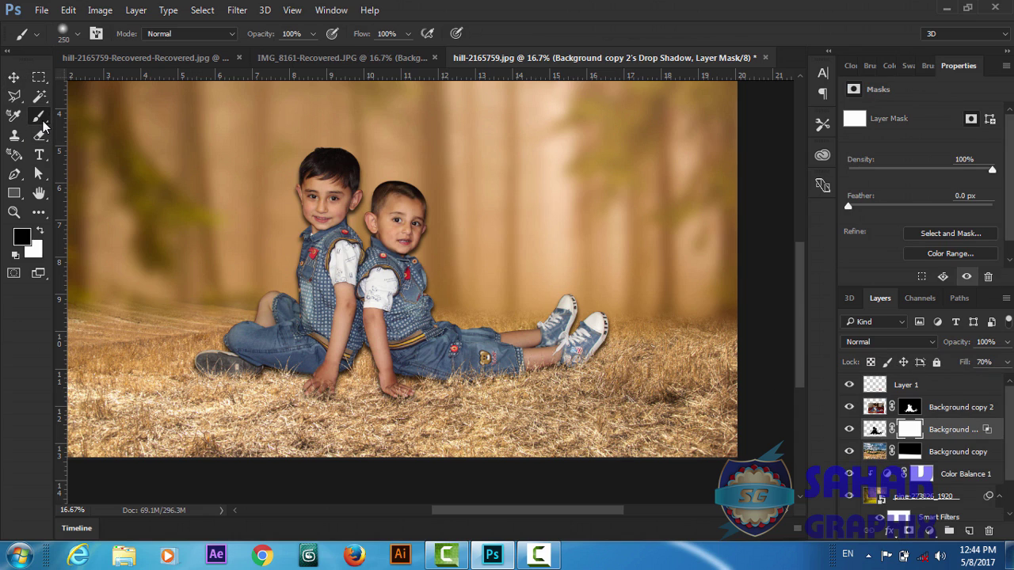
pyautogui.moveTo(306, 206)
pyautogui.mouseDown()
pyautogui.moveTo(292, 184)
pyautogui.moveTo(358, 200)
pyautogui.moveTo(368, 238)
pyautogui.moveTo(403, 202)
pyautogui.moveTo(424, 198)
pyautogui.moveTo(414, 224)
pyautogui.moveTo(428, 236)
pyautogui.moveTo(386, 247)
pyautogui.moveTo(425, 260)
pyautogui.moveTo(424, 281)
pyautogui.moveTo(460, 320)
pyautogui.mouseUp()
pyautogui.moveTo(306, 224)
pyautogui.mouseDown()
pyautogui.moveTo(302, 293)
pyautogui.moveTo(286, 313)
pyautogui.moveTo(257, 318)
pyautogui.moveTo(269, 305)
pyautogui.moveTo(246, 321)
pyautogui.moveTo(312, 302)
pyautogui.moveTo(508, 327)
pyautogui.moveTo(568, 308)
pyautogui.moveTo(563, 331)
pyautogui.moveTo(591, 321)
pyautogui.moveTo(610, 331)
pyautogui.moveTo(601, 317)
pyautogui.moveTo(607, 349)
pyautogui.mouseUp()
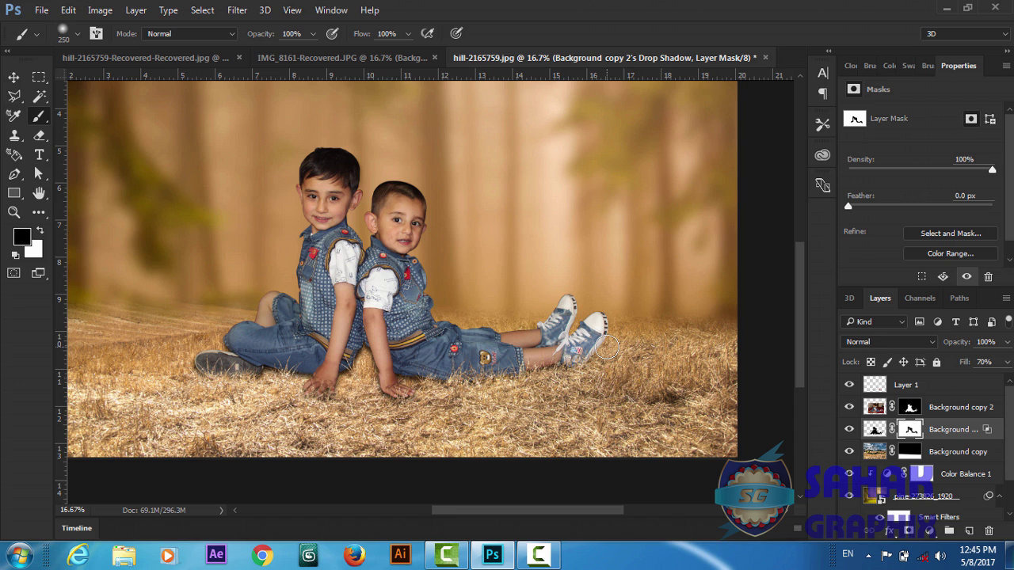
pyautogui.hotkey('ctrl', '+')
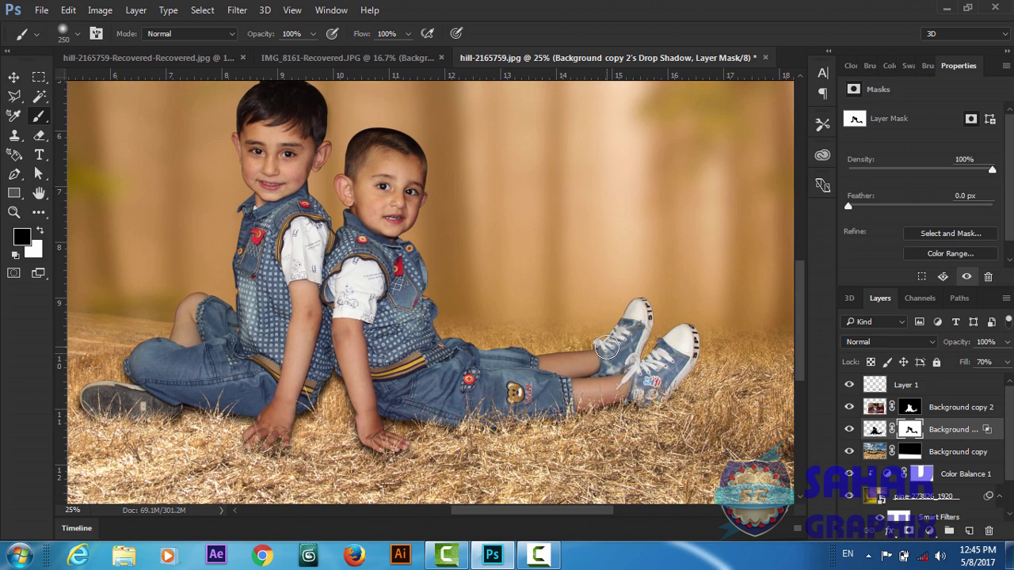
pyautogui.moveTo(124, 332)
pyautogui.mouseDown()
pyautogui.moveTo(132, 366)
pyautogui.moveTo(95, 390)
pyautogui.mouseUp()
pyautogui.press('space')
pyautogui.moveTo(94, 389); pyautogui.dragTo(214, 358)
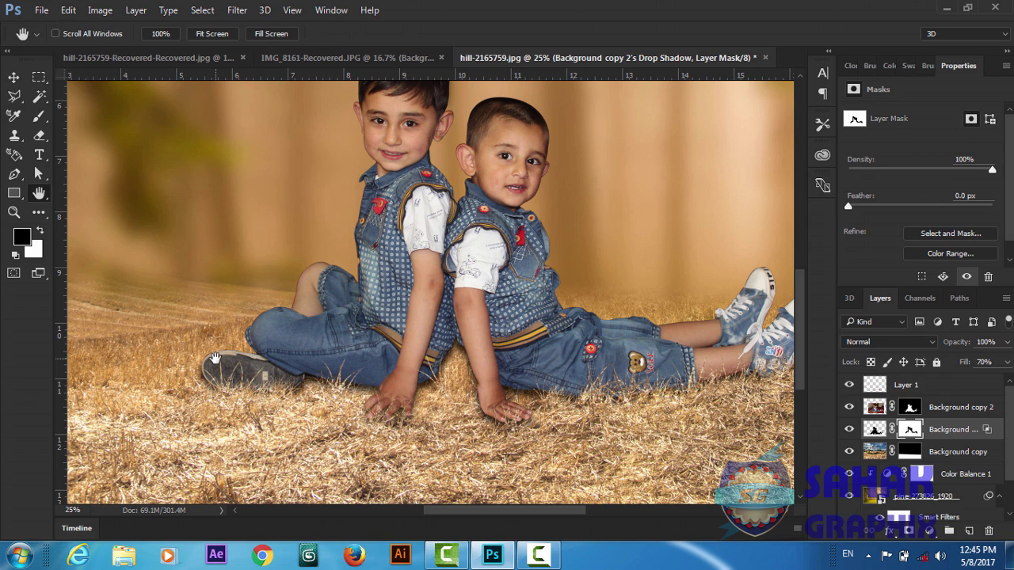
pyautogui.press('p')
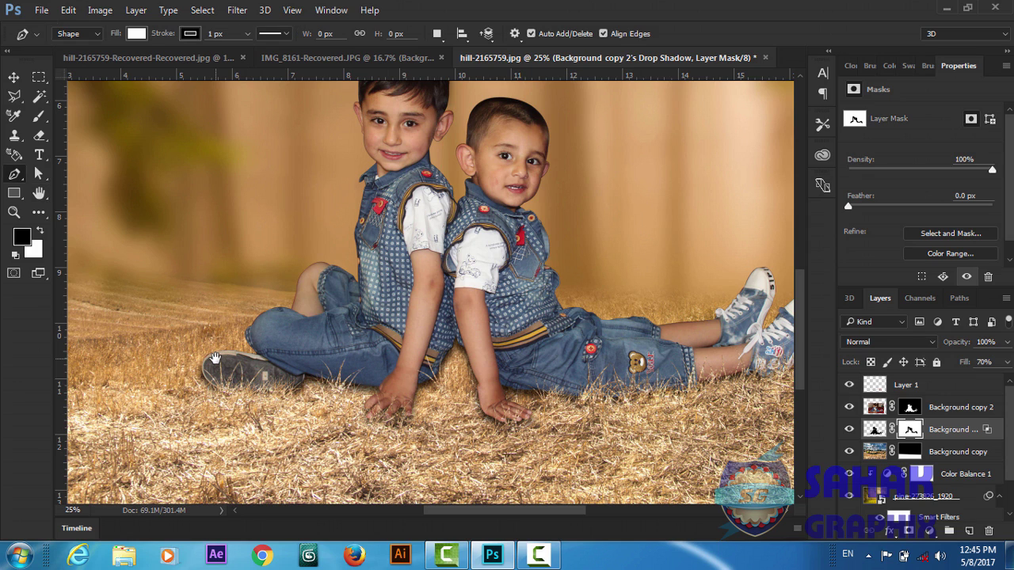
pyautogui.press('b')
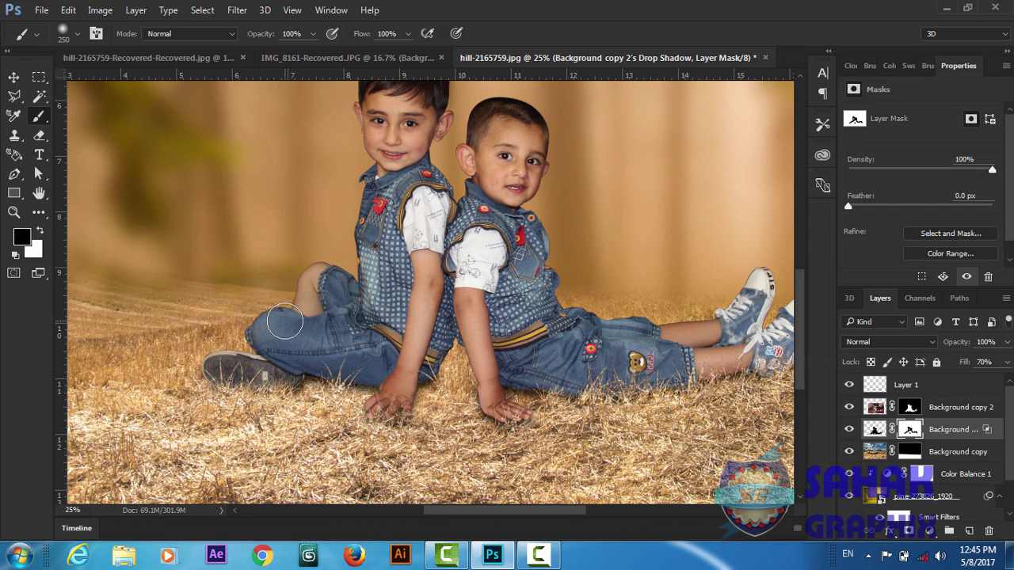
pyautogui.moveTo(526, 508); pyautogui.dragTo(569, 510)
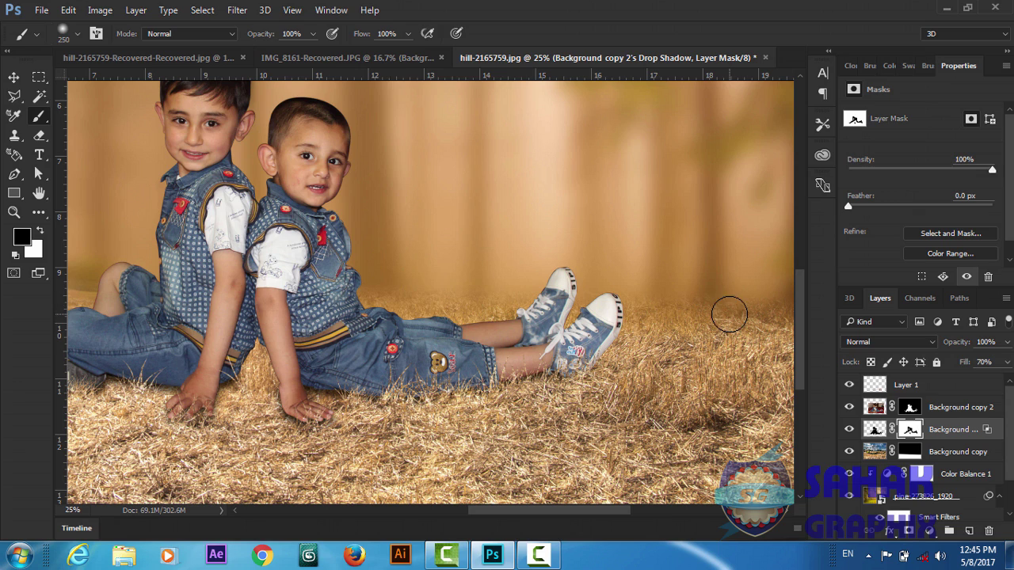
# - Load the two boys' outline from Background copy 2's mask as a selection
pyautogui.click(877, 408)
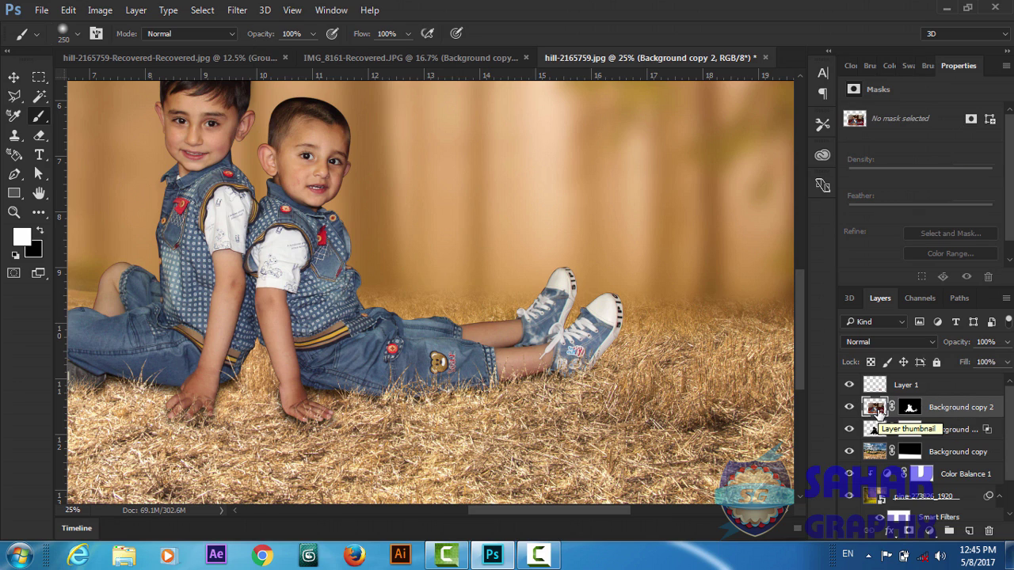
pyautogui.keyDown('ctrl'); pyautogui.click(876, 408); pyautogui.keyUp('ctrl')
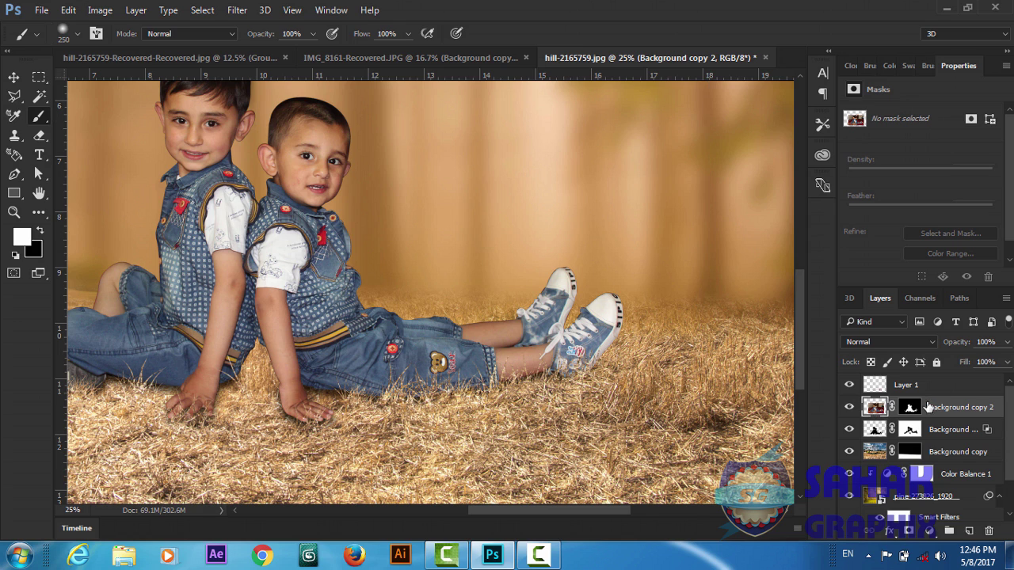
pyautogui.hotkey('ctrl', 'd')
pyautogui.keyDown('ctrl'); pyautogui.click(911, 407); pyautogui.keyUp('ctrl')
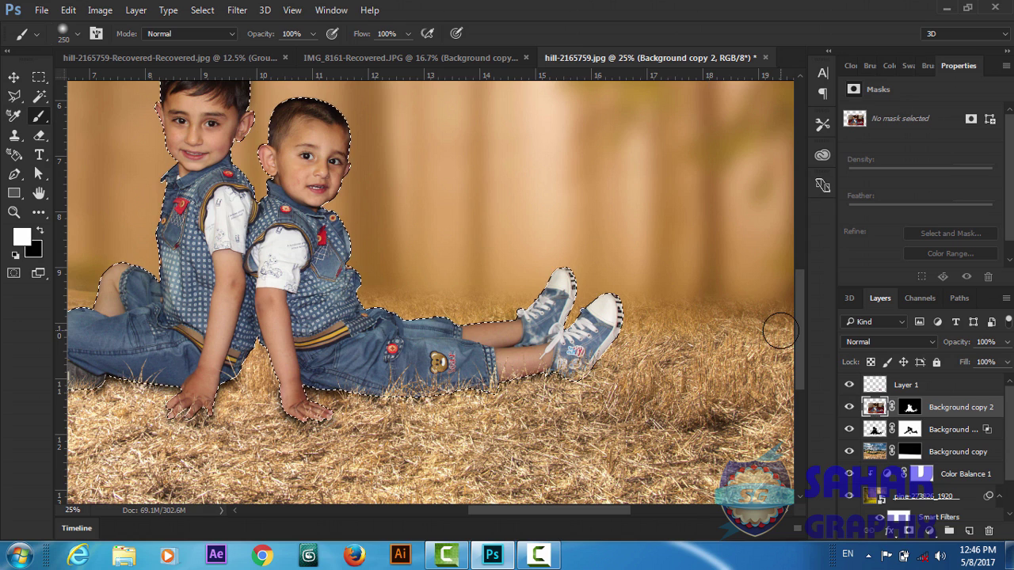
pyautogui.moveTo(799, 375); pyautogui.dragTo(799, 357)
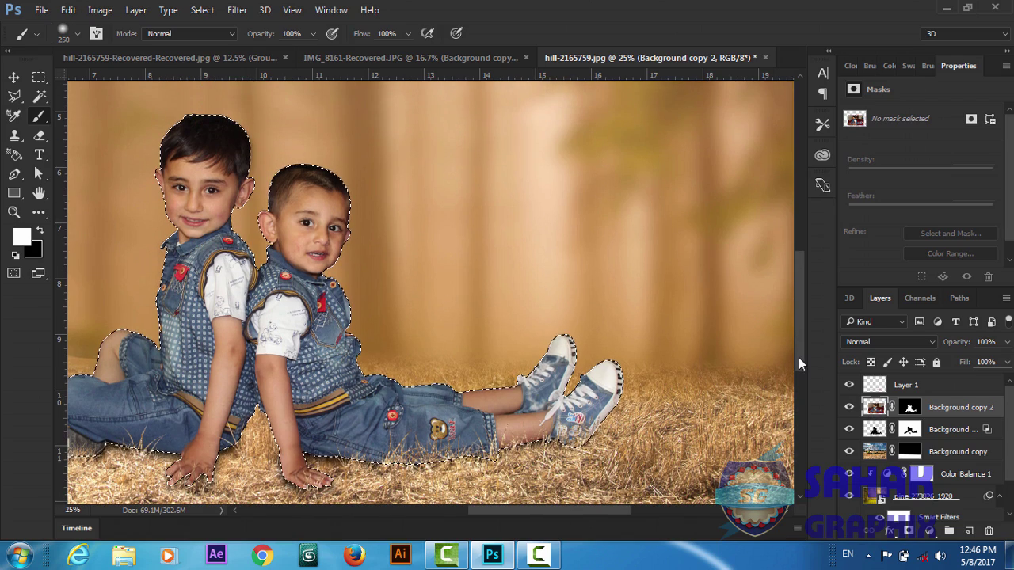
pyautogui.moveTo(617, 511); pyautogui.dragTo(606, 513)
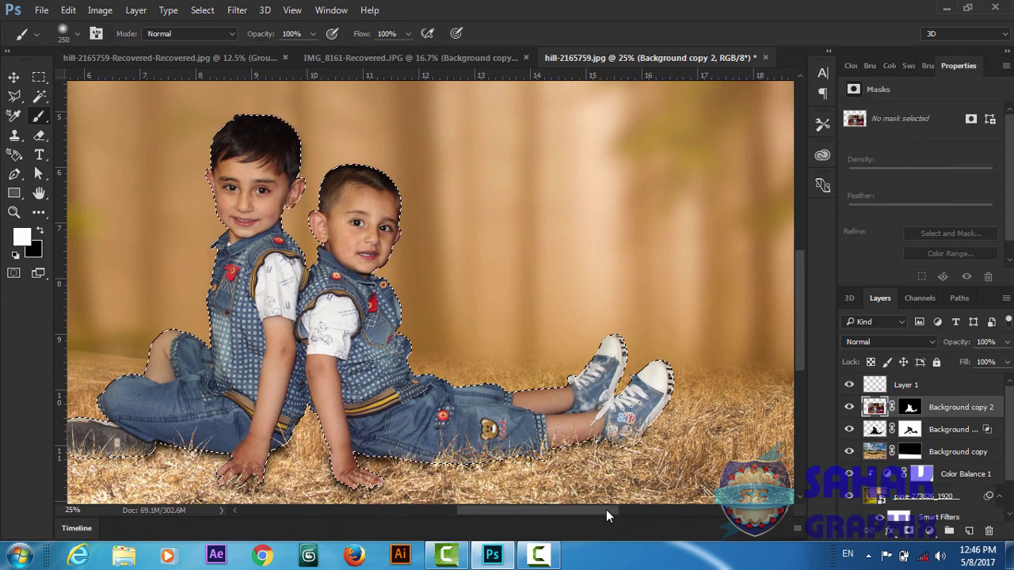
pyautogui.moveTo(800, 356); pyautogui.dragTo(801, 339)
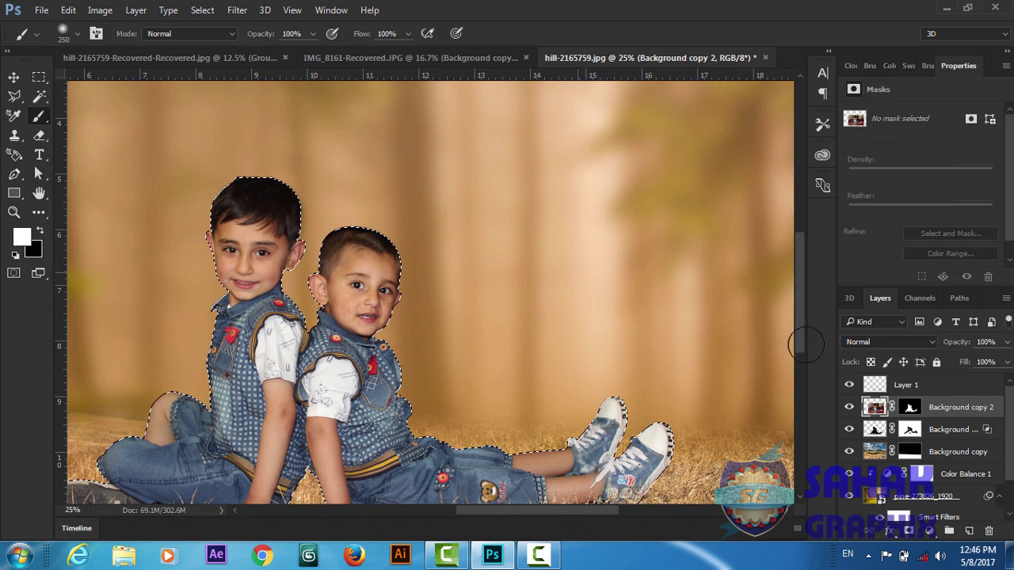
# - Add empty Layer 2, sample the forest's tan as paint colour, and ready the Brush on it
pyautogui.click(969, 532)
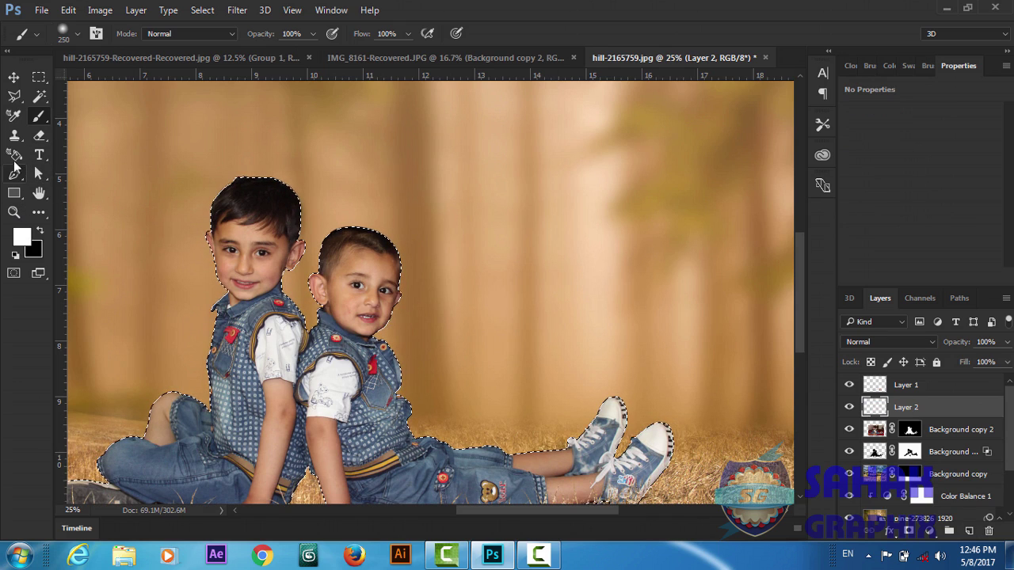
pyautogui.click(15, 119)
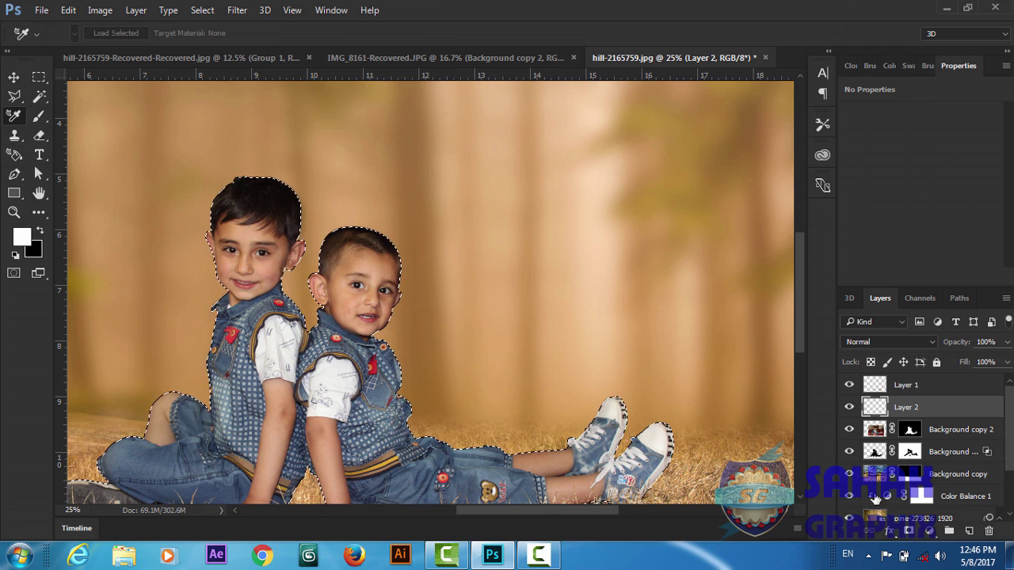
pyautogui.click(870, 516)
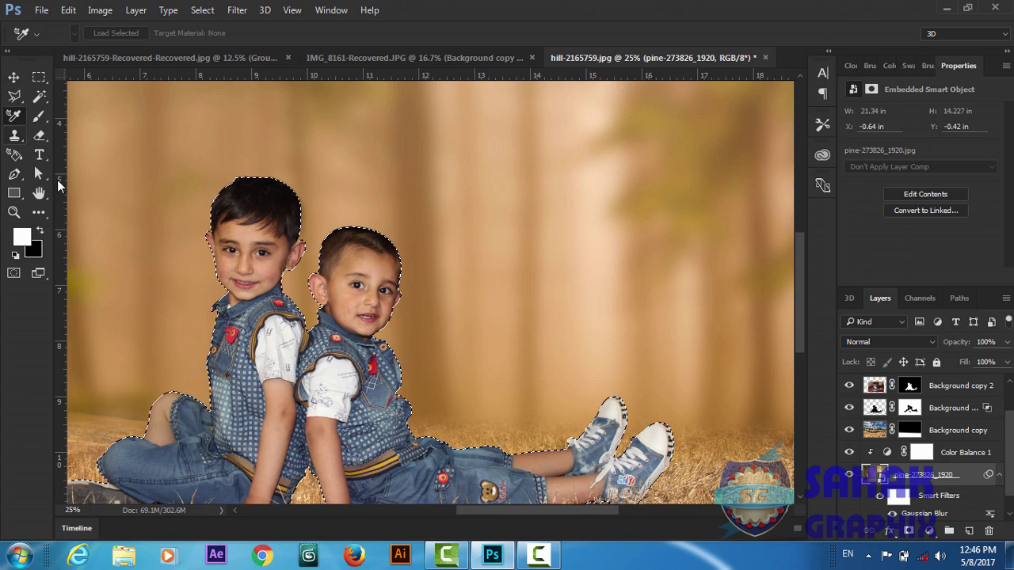
pyautogui.click(47, 216)
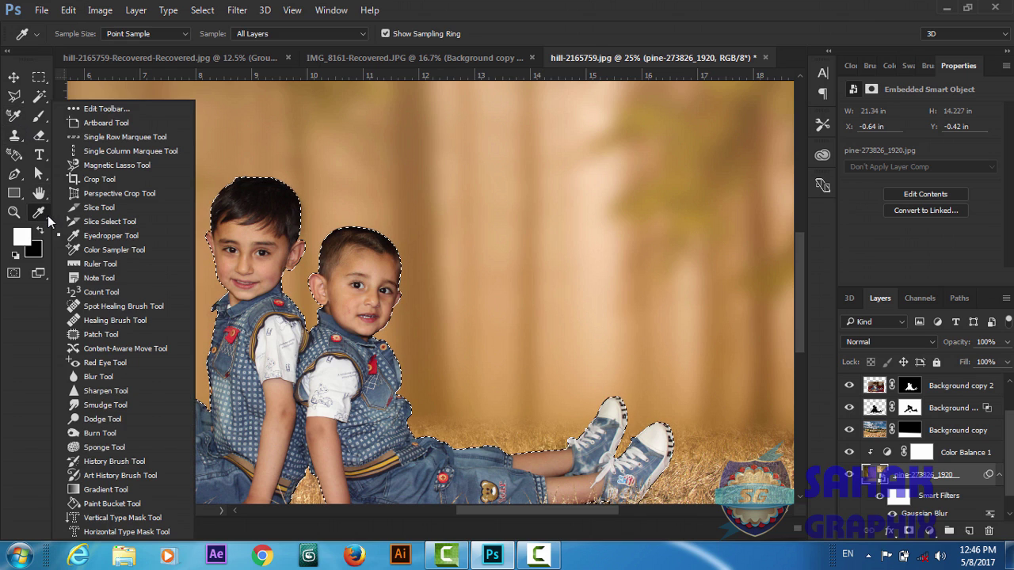
pyautogui.click(40, 218)
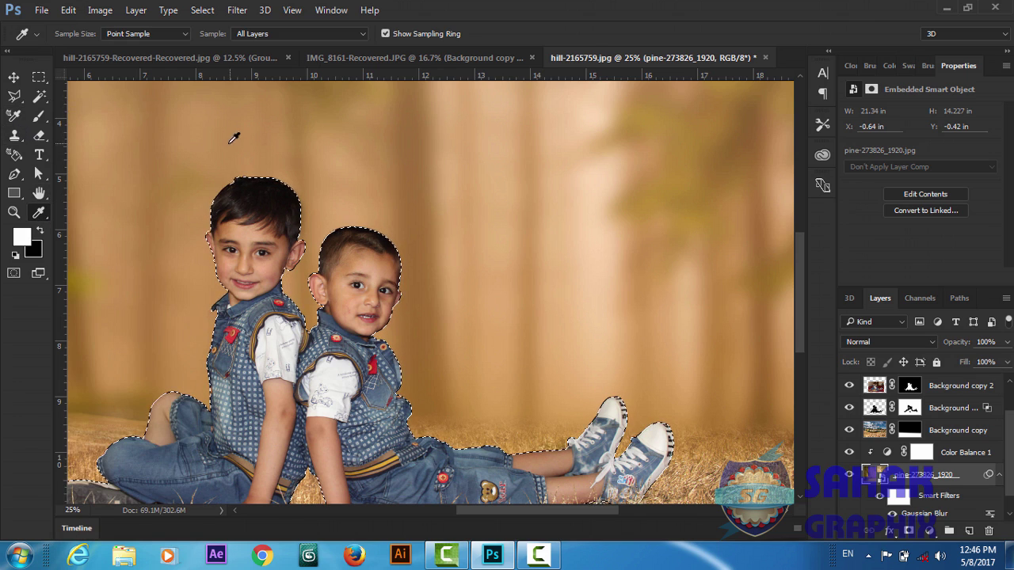
pyautogui.click(228, 174)
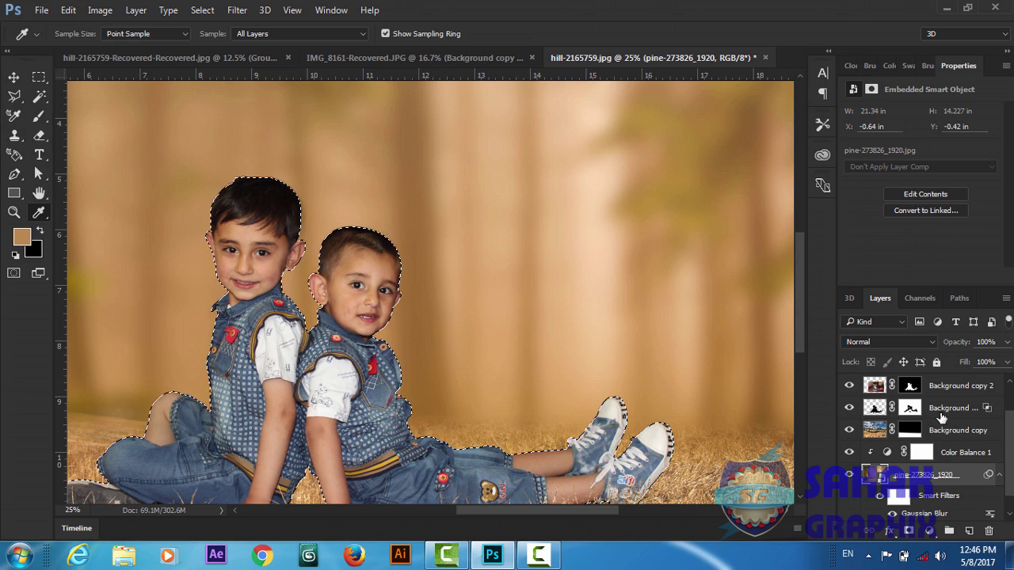
pyautogui.moveTo(1010, 456); pyautogui.dragTo(1010, 420)
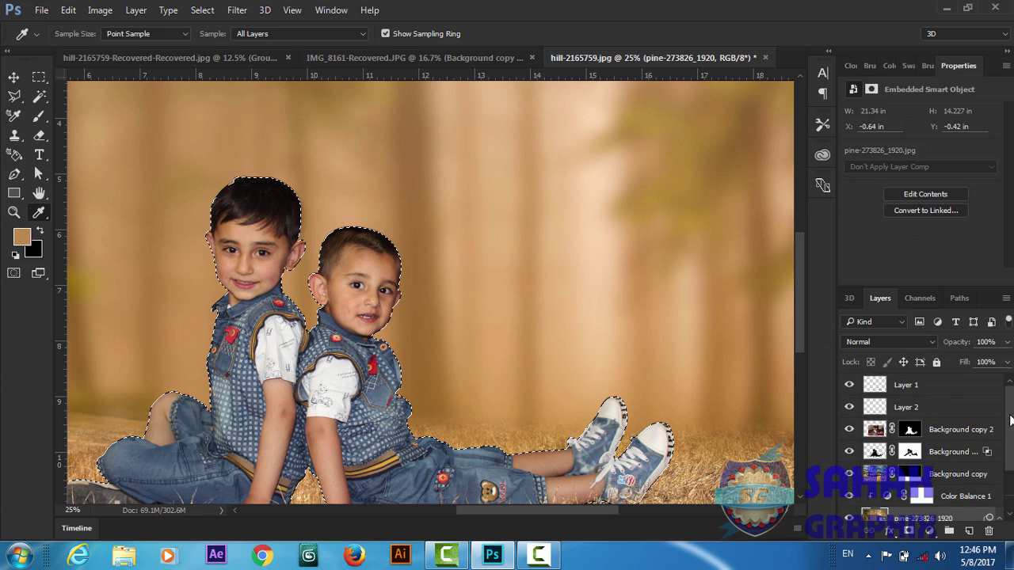
pyautogui.click(937, 412)
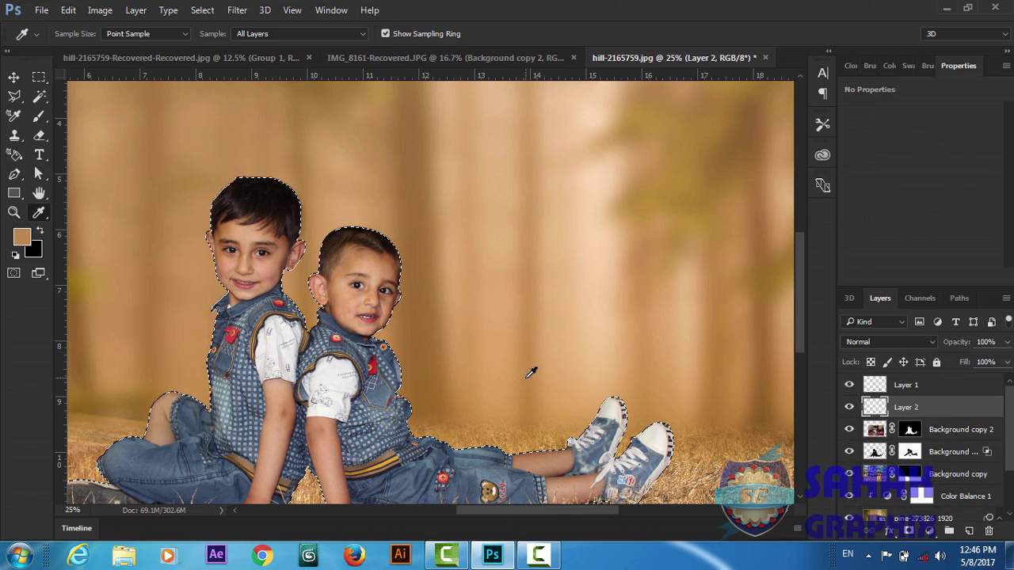
pyautogui.press('b')
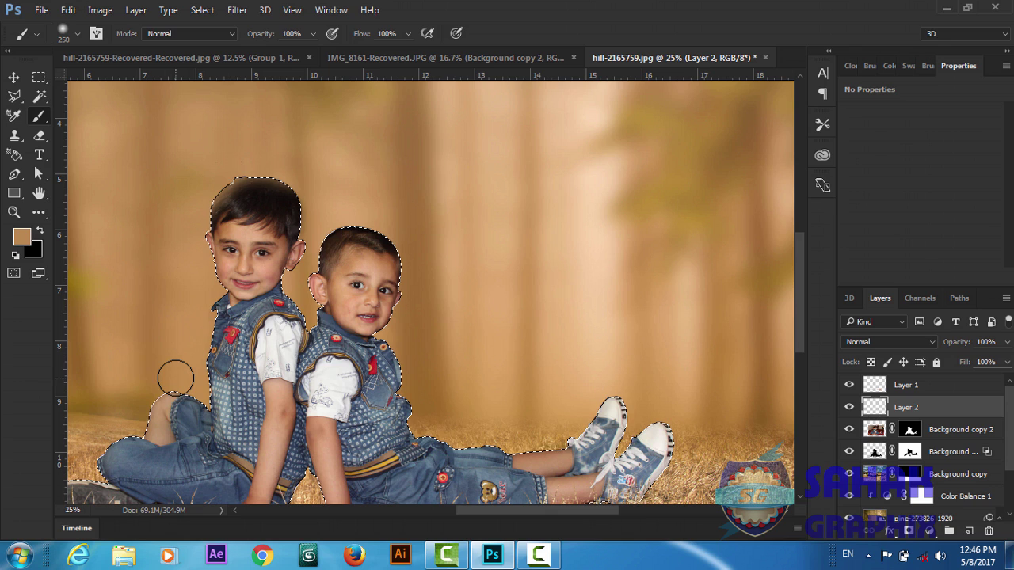
# - Paint tan on Layer 2 over the knee, the smaller boy's hair edge and above the shoes, then deselect
pyautogui.moveTo(170, 377)
pyautogui.mouseDown()
pyautogui.moveTo(148, 391)
pyautogui.moveTo(332, 385)
pyautogui.mouseUp()
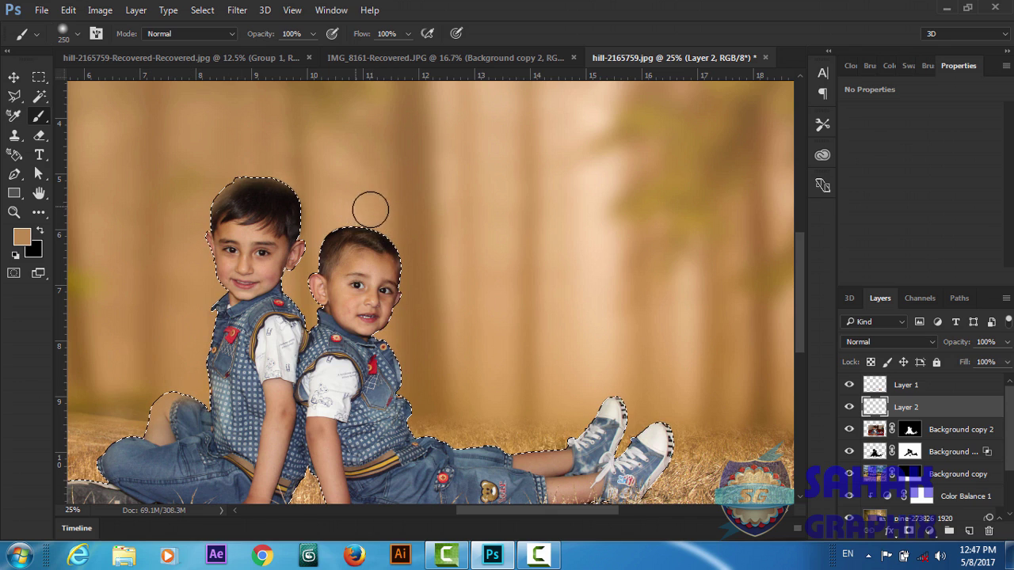
pyautogui.moveTo(429, 264); pyautogui.dragTo(320, 226)
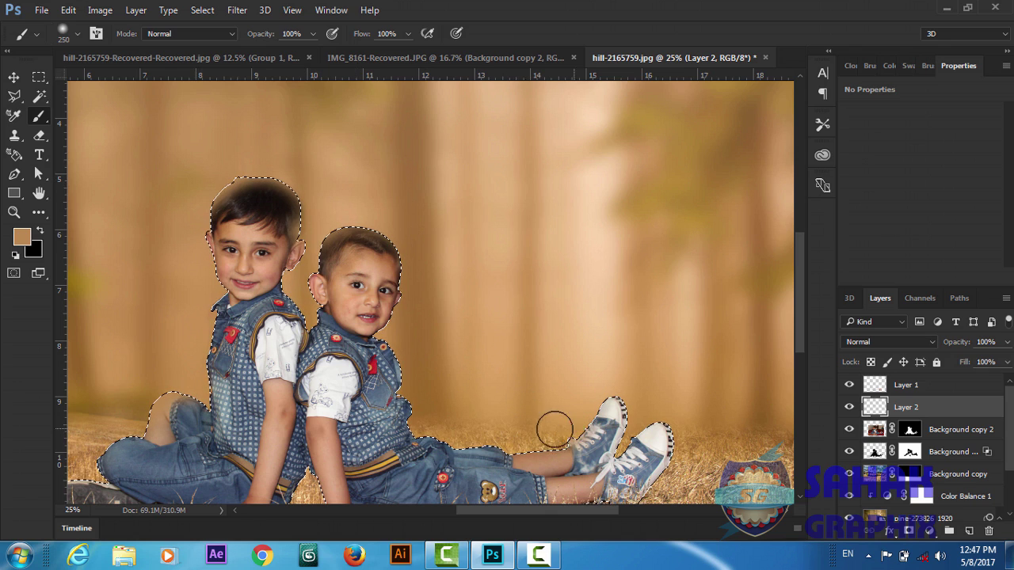
pyautogui.moveTo(628, 362)
pyautogui.mouseDown()
pyautogui.moveTo(588, 396)
pyautogui.moveTo(615, 376)
pyautogui.moveTo(634, 378)
pyautogui.mouseUp()
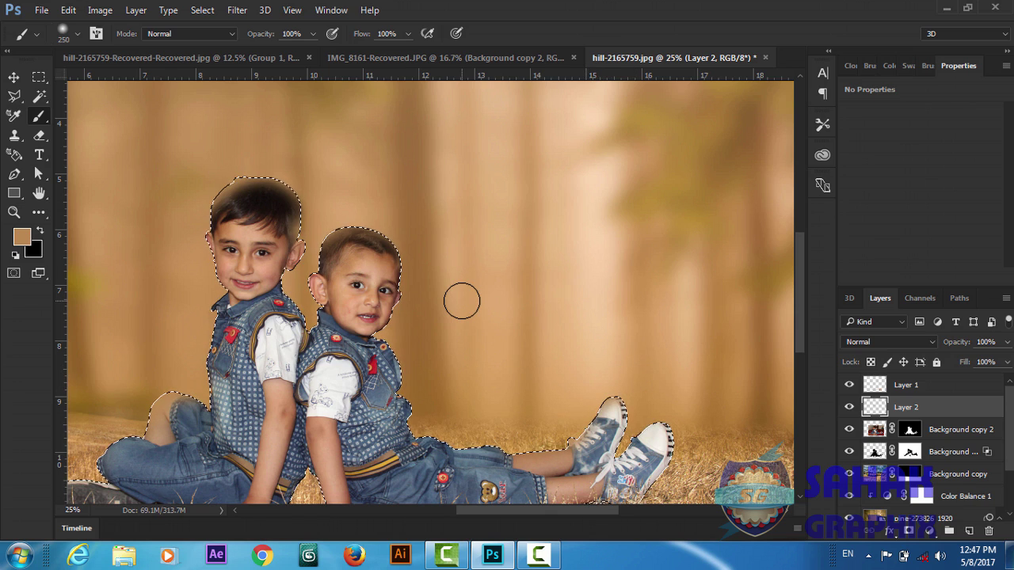
pyautogui.hotkey('ctrl', 'd')
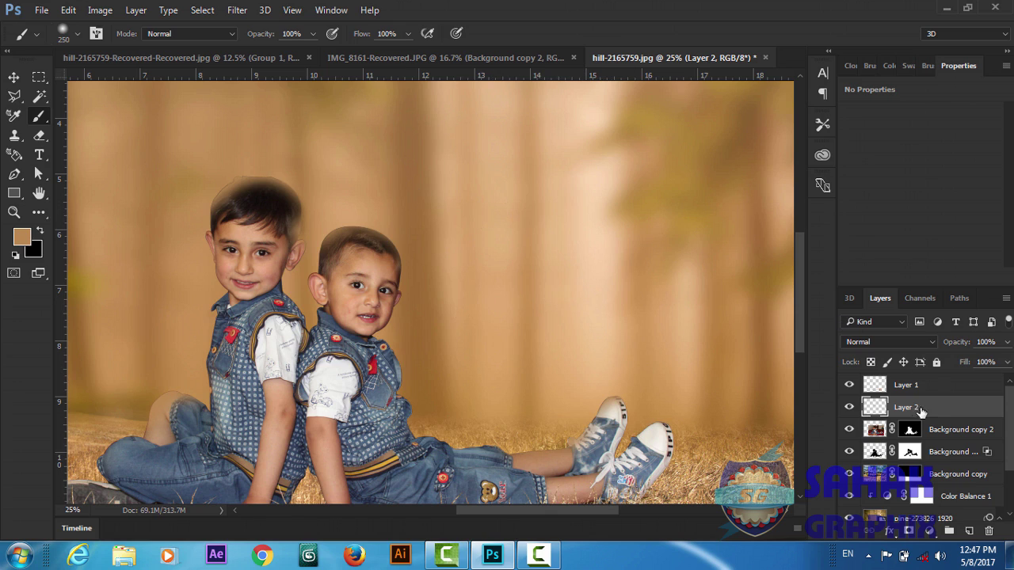
# - After trying Overlay, blend Layer 2 in Soft Light at 36% opacity and toggle it to compare
pyautogui.click(878, 342)
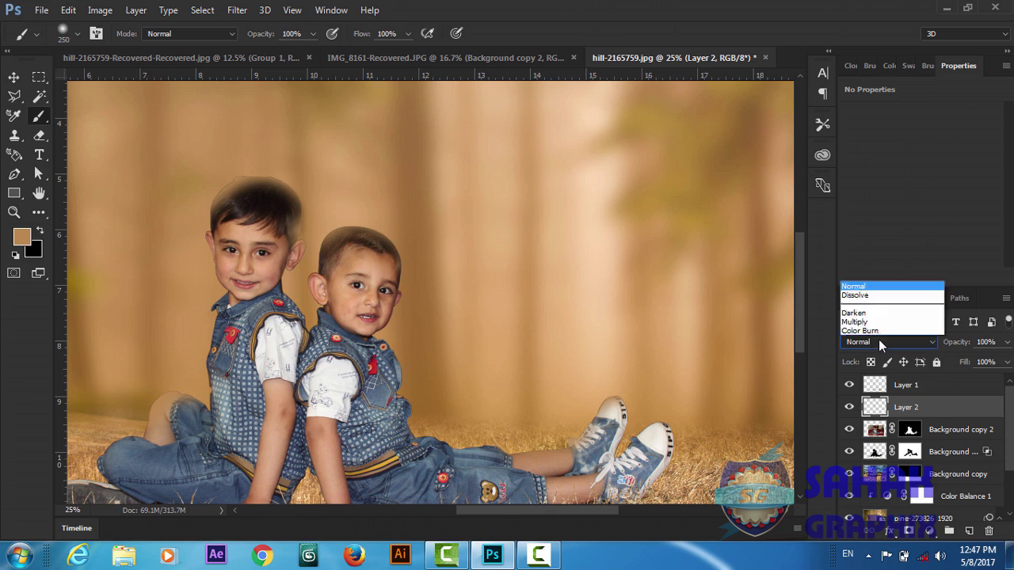
pyautogui.click(868, 188)
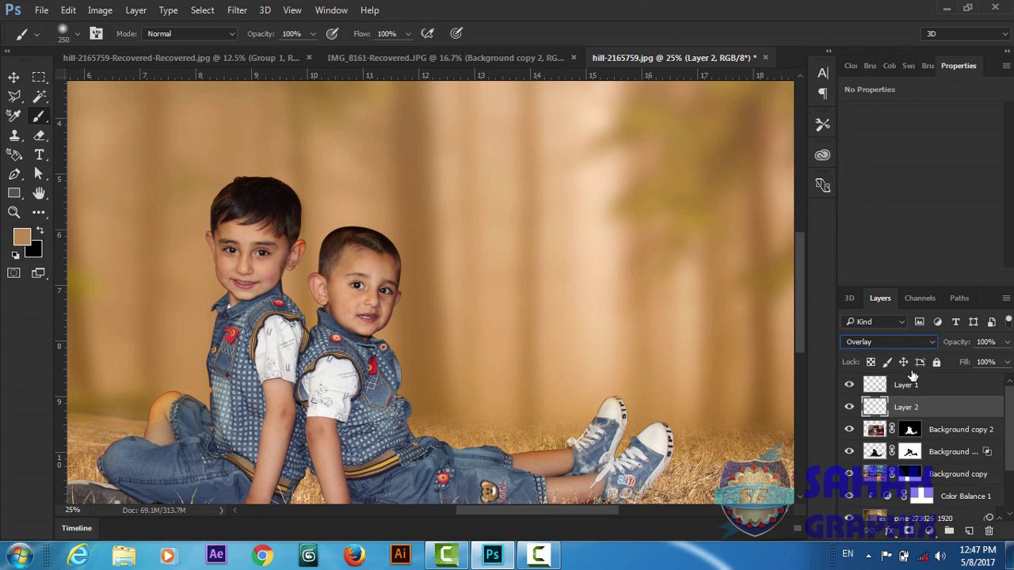
pyautogui.click(879, 341)
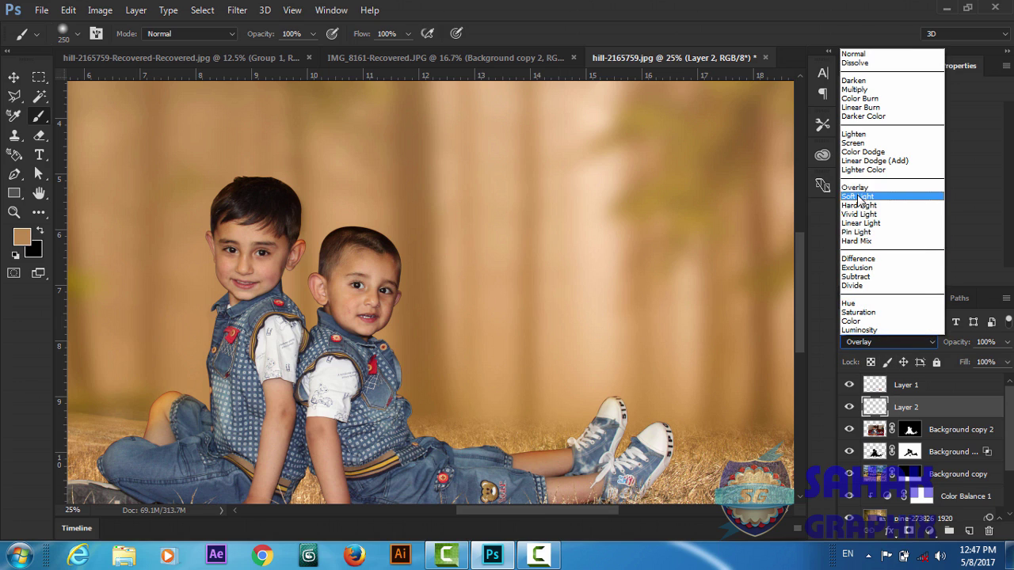
pyautogui.click(858, 197)
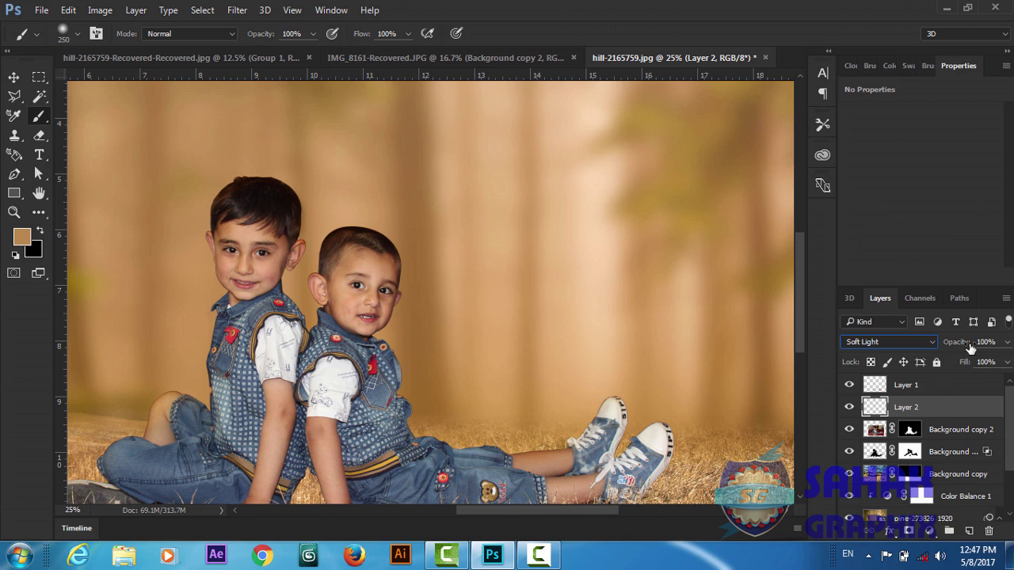
pyautogui.moveTo(960, 344); pyautogui.dragTo(916, 352)
pyautogui.click(849, 407)
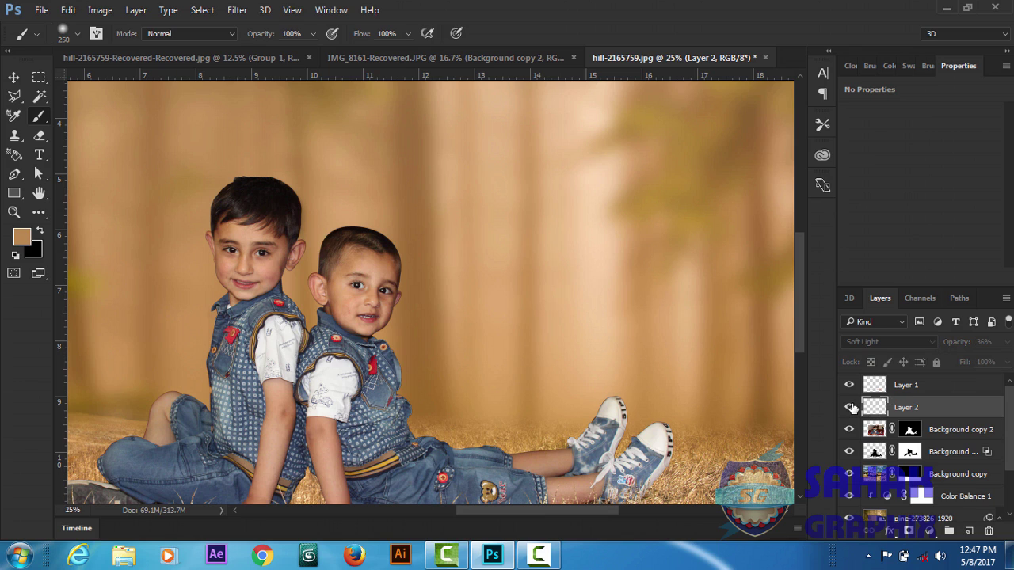
pyautogui.click(849, 408)
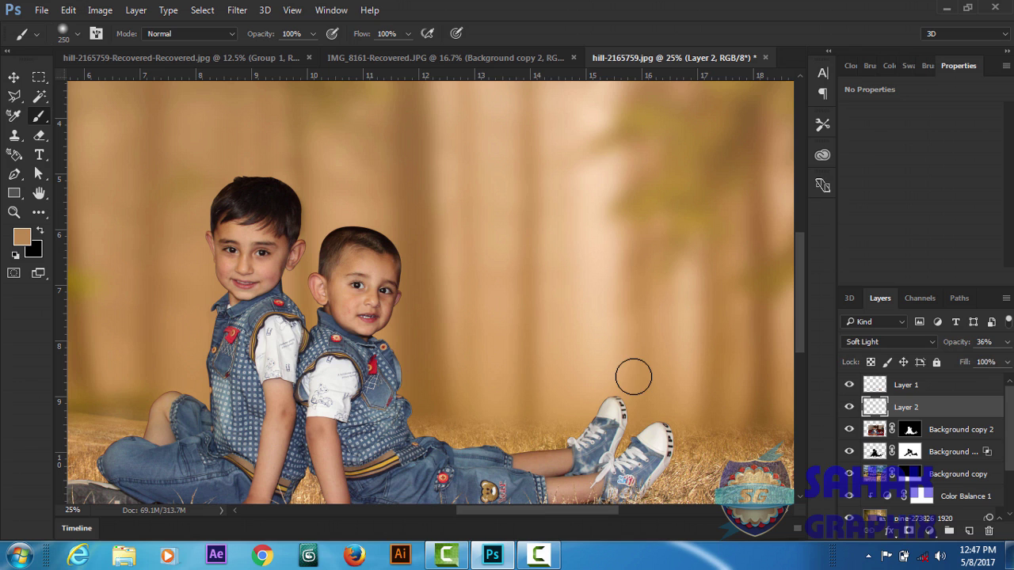
# - Paint black on Background copy 2's mask so grass shows over the boy's hand
pyautogui.hotkey('ctrl', '-')
pyautogui.hotkey('ctrl', '-')
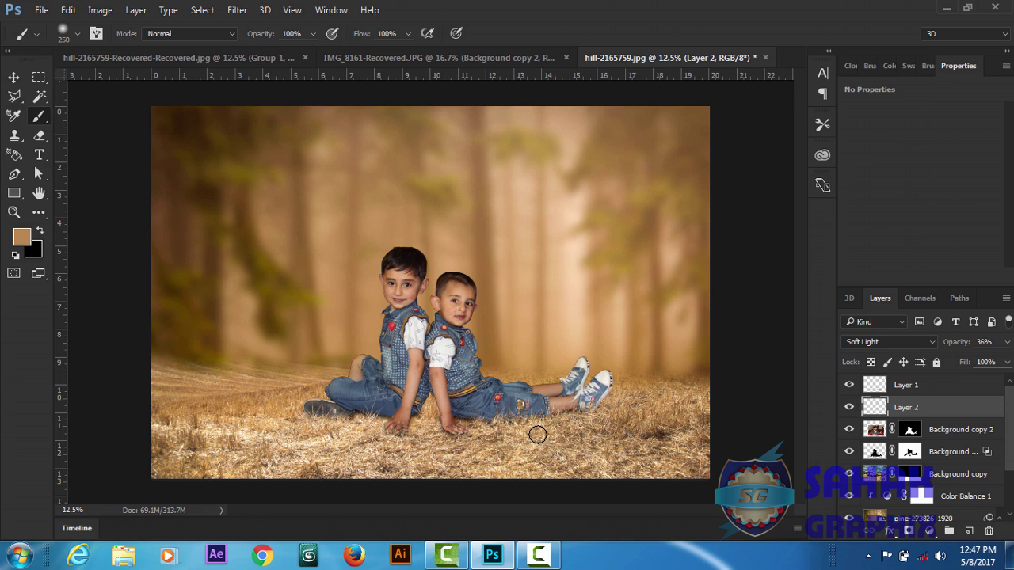
pyautogui.hotkey('ctrl', '+')
pyautogui.hotkey('ctrl', '+')
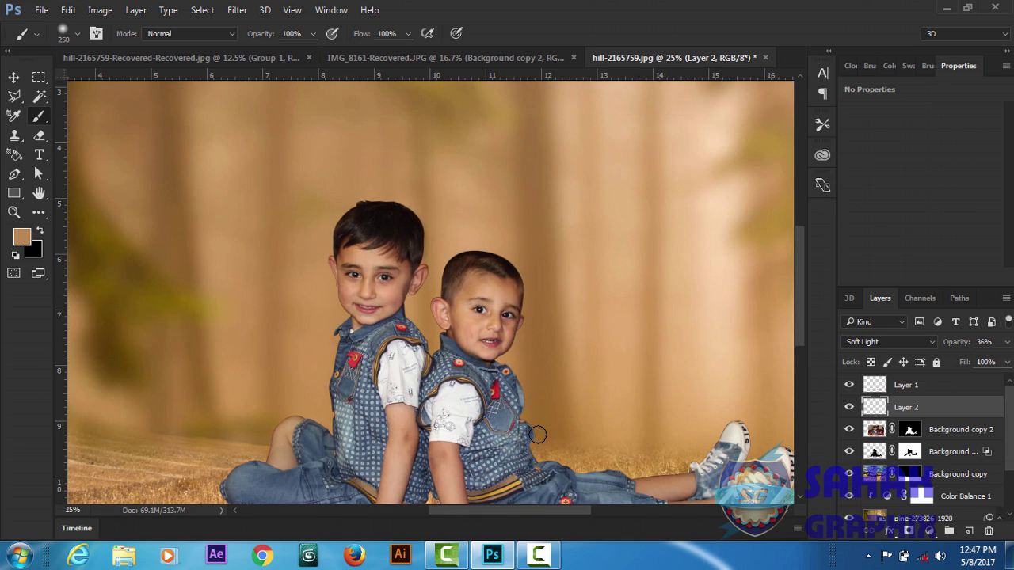
pyautogui.moveTo(798, 327); pyautogui.dragTo(805, 370)
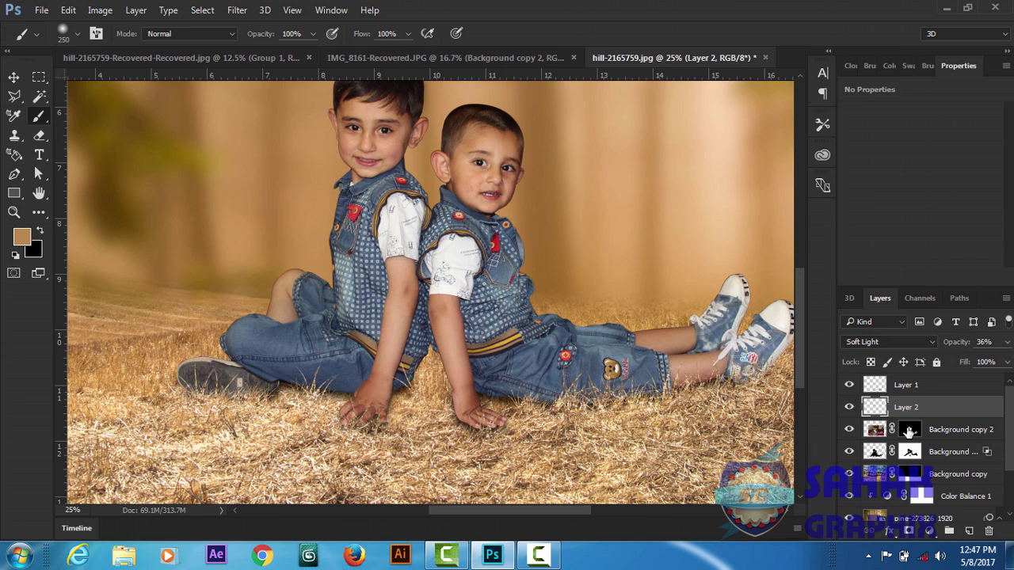
pyautogui.click(910, 430)
pyautogui.moveTo(315, 413)
pyautogui.mouseDown()
pyautogui.moveTo(351, 418)
pyautogui.moveTo(363, 442)
pyautogui.moveTo(382, 425)
pyautogui.mouseUp()
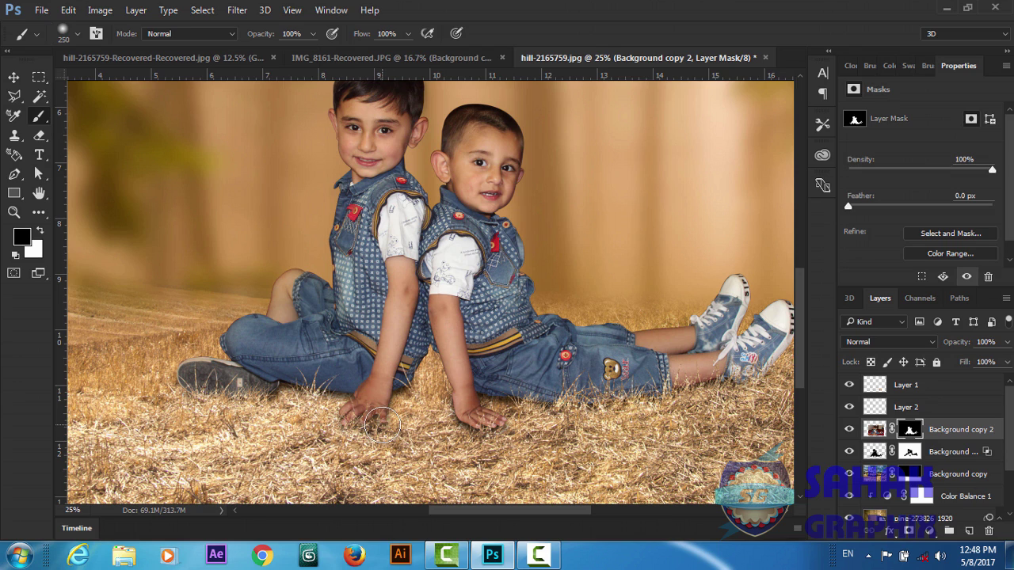
pyautogui.press('x')
pyautogui.moveTo(382, 425); pyautogui.dragTo(372, 444)
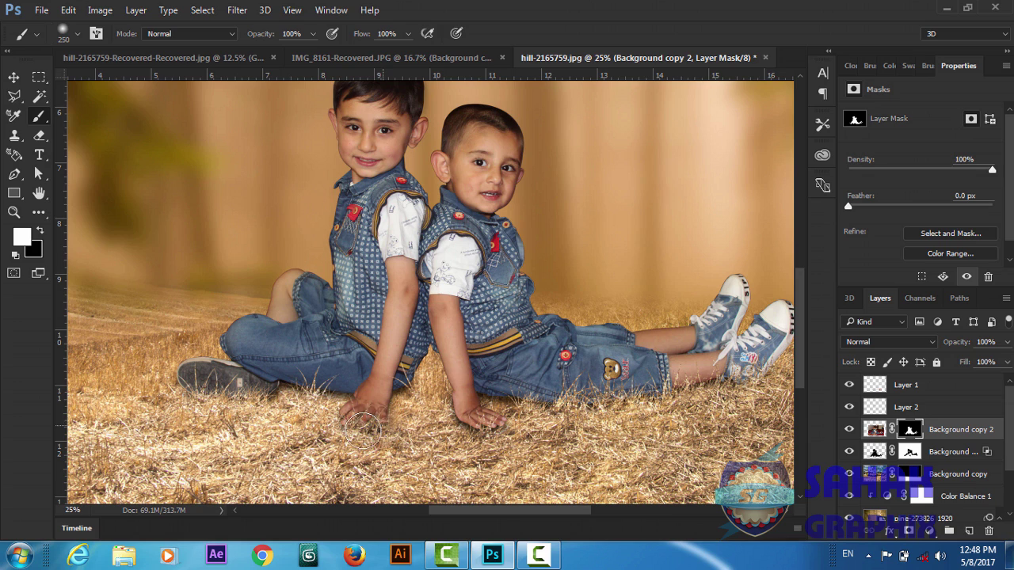
pyautogui.hotkey('ctrl', 'z')
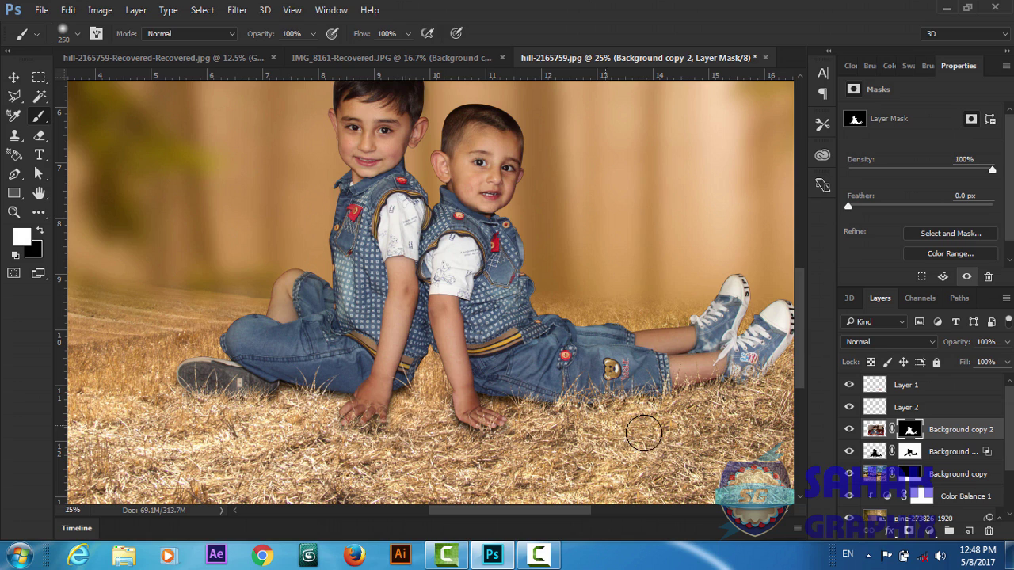
# - Paint black on the drop shadow's mask to fade the shadow over the grass
pyautogui.click(911, 454)
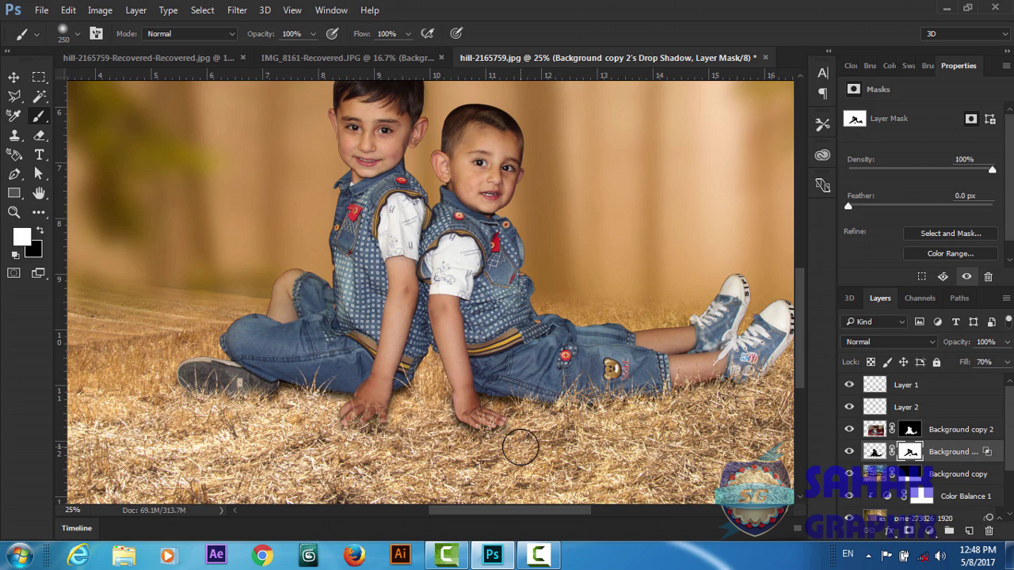
pyautogui.press('x')
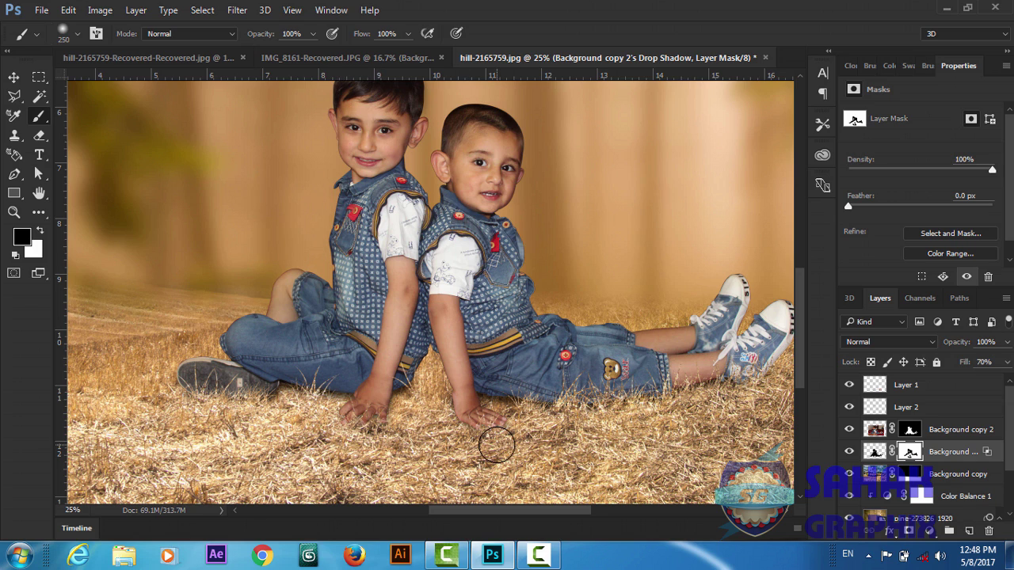
pyautogui.moveTo(532, 447)
pyautogui.mouseDown()
pyautogui.moveTo(476, 464)
pyautogui.moveTo(317, 462)
pyautogui.mouseUp()
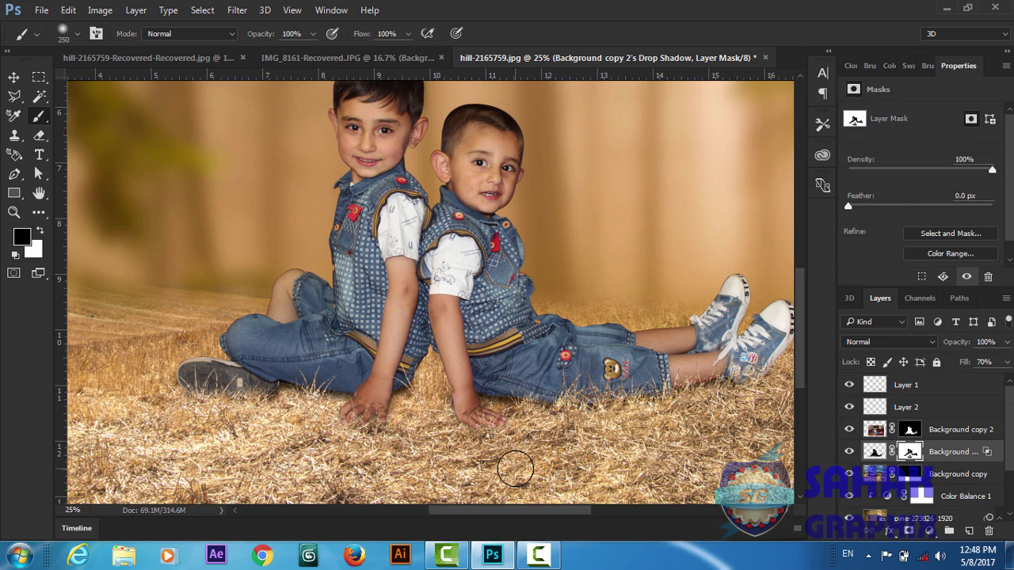
pyautogui.hotkey('ctrl', '-')
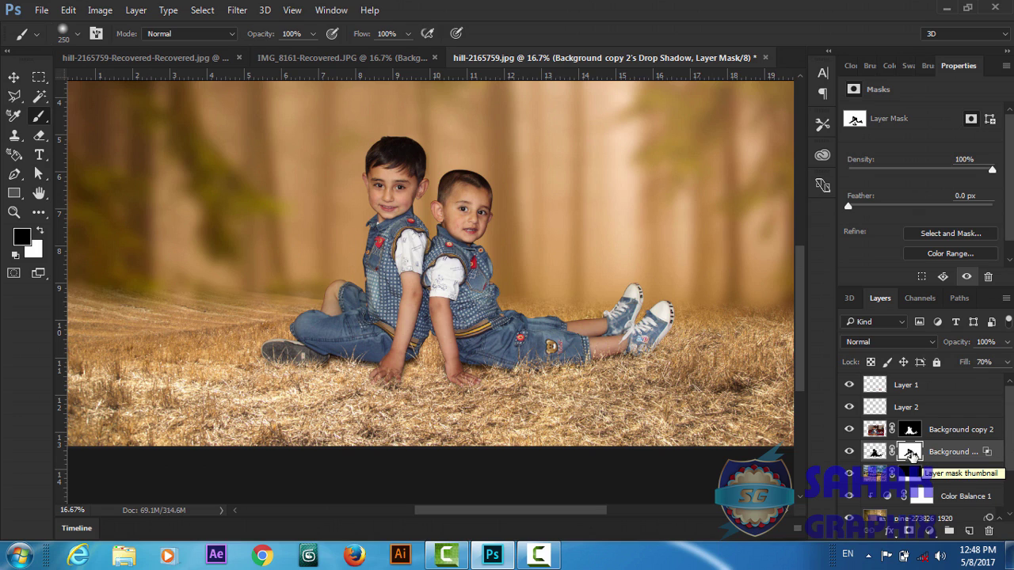
# - On new Layer 3, paint a soft black shadow under the boys' hands with an enlarged brush
pyautogui.click(973, 533)
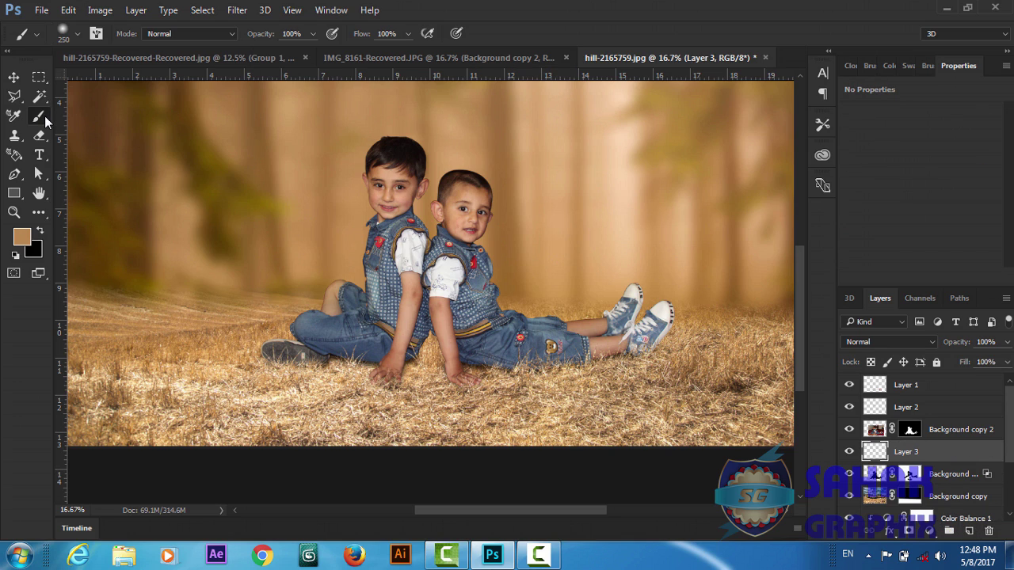
pyautogui.press('d')
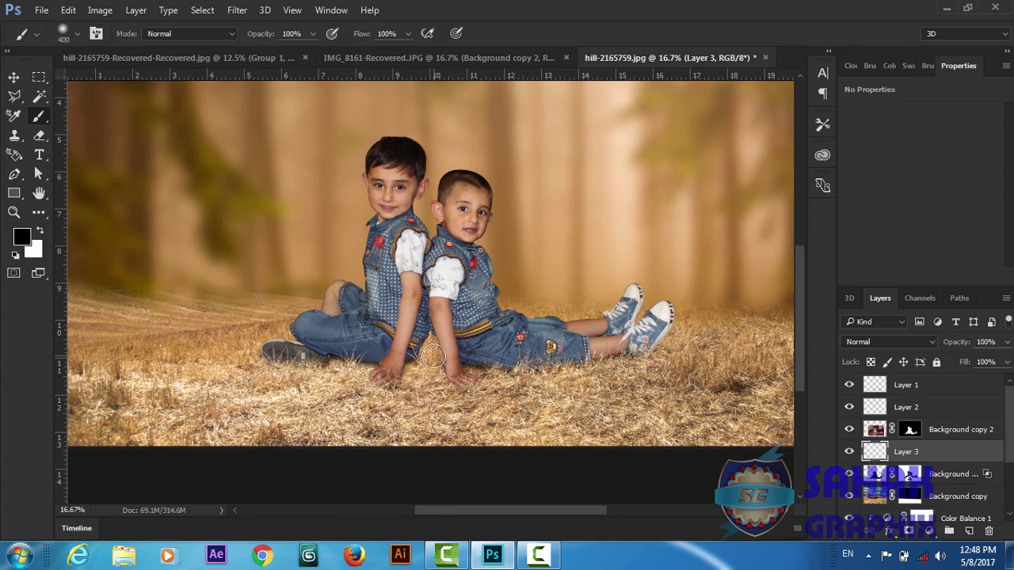
pyautogui.press(']')
pyautogui.press(']')
pyautogui.press(']')
pyautogui.click(420, 378)
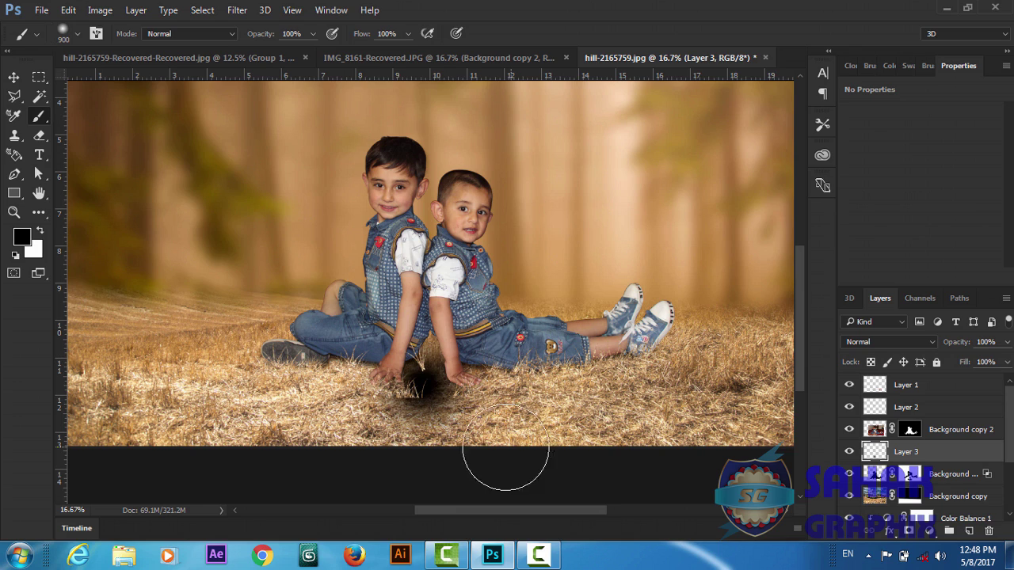
pyautogui.moveTo(454, 390); pyautogui.dragTo(407, 402)
pyautogui.click(430, 428)
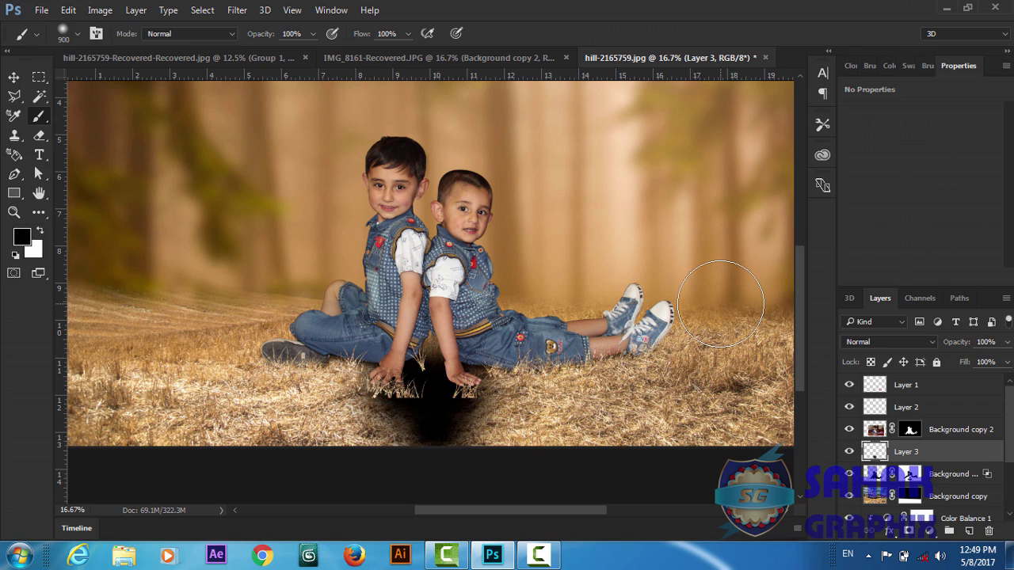
pyautogui.hotkey('ctrl', 't')
# - Stretch the shadow to about 235% width, slightly flatter, and commit the transform
pyautogui.moveTo(546, 370); pyautogui.dragTo(623, 369)
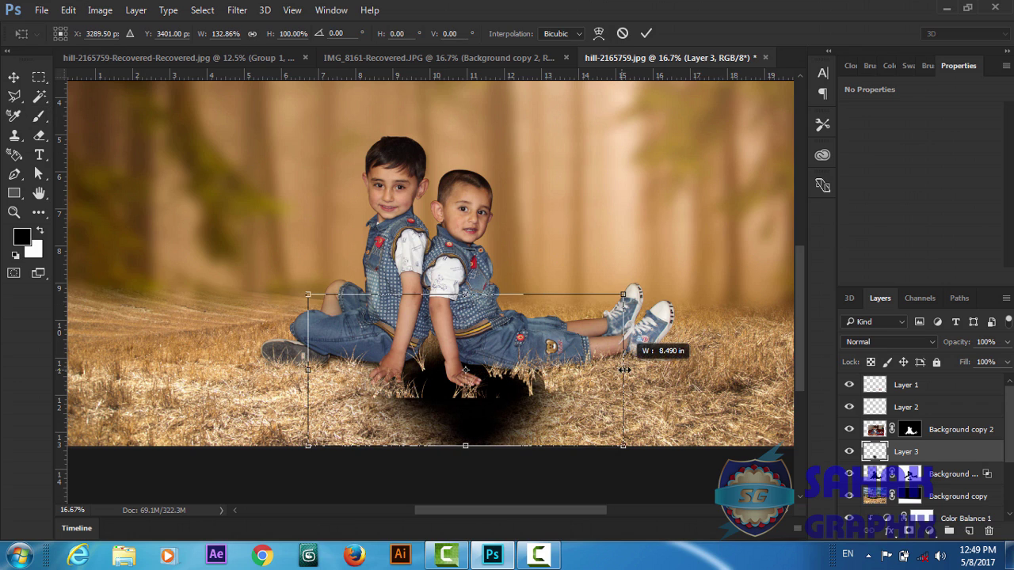
pyautogui.moveTo(306, 371); pyautogui.dragTo(211, 360)
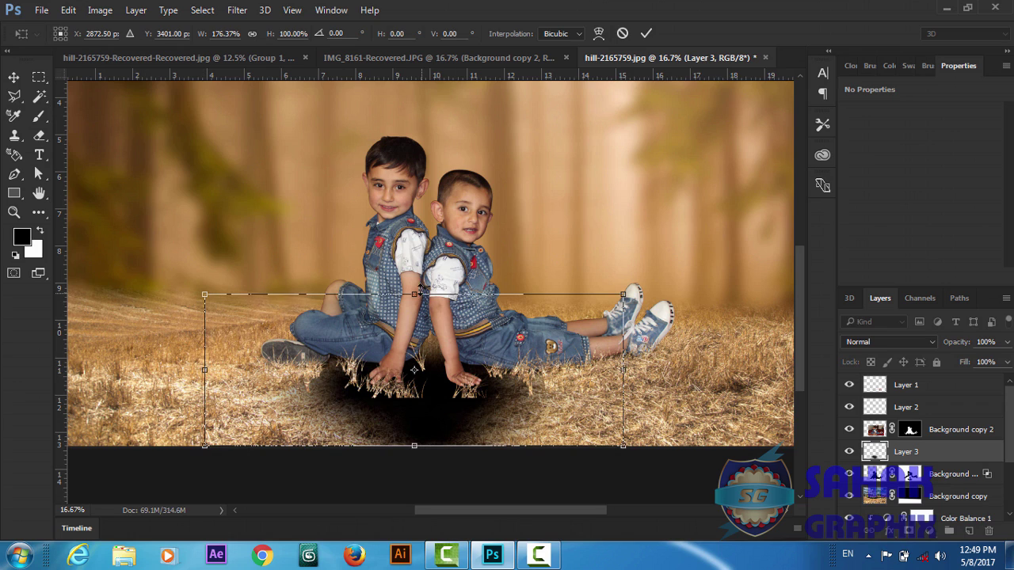
pyautogui.moveTo(421, 290); pyautogui.dragTo(419, 284)
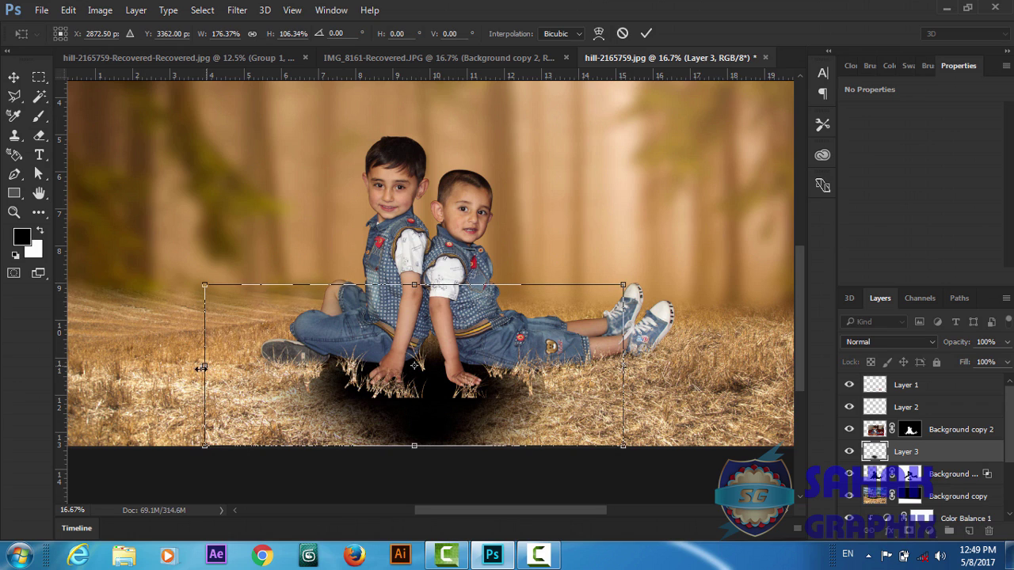
pyautogui.moveTo(203, 369); pyautogui.dragTo(170, 366)
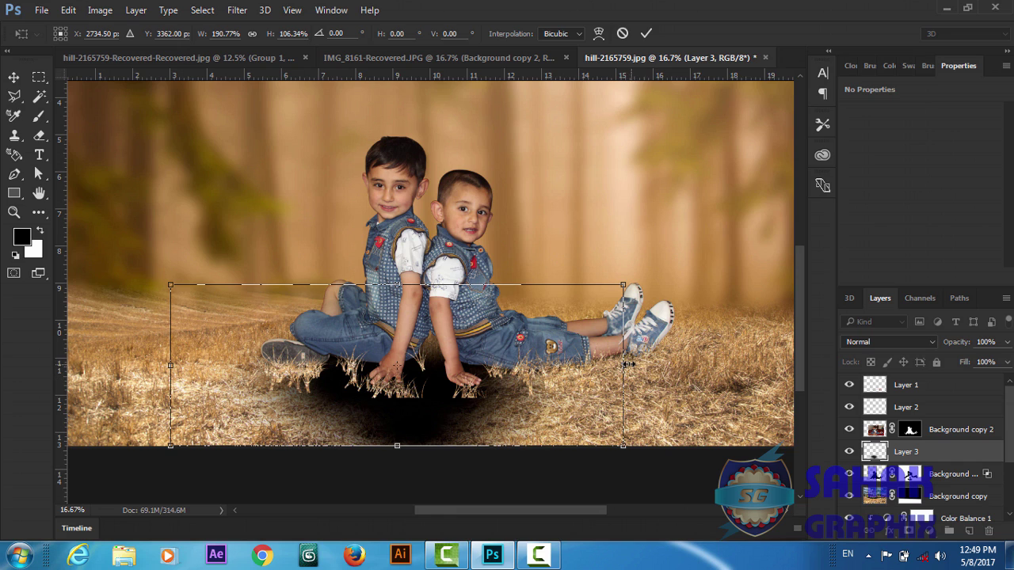
pyautogui.moveTo(626, 367); pyautogui.dragTo(699, 364)
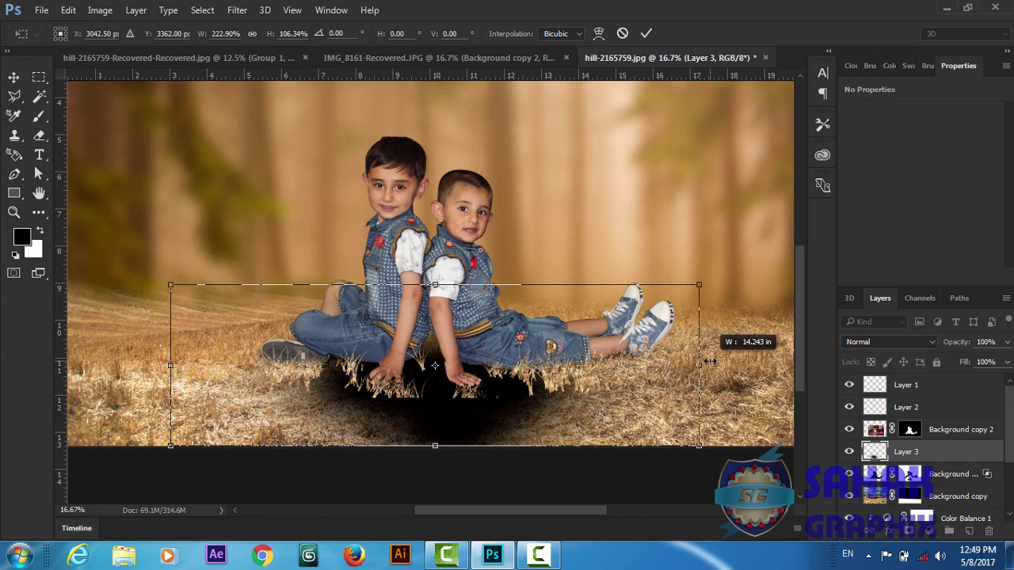
pyautogui.moveTo(169, 367); pyautogui.dragTo(140, 366)
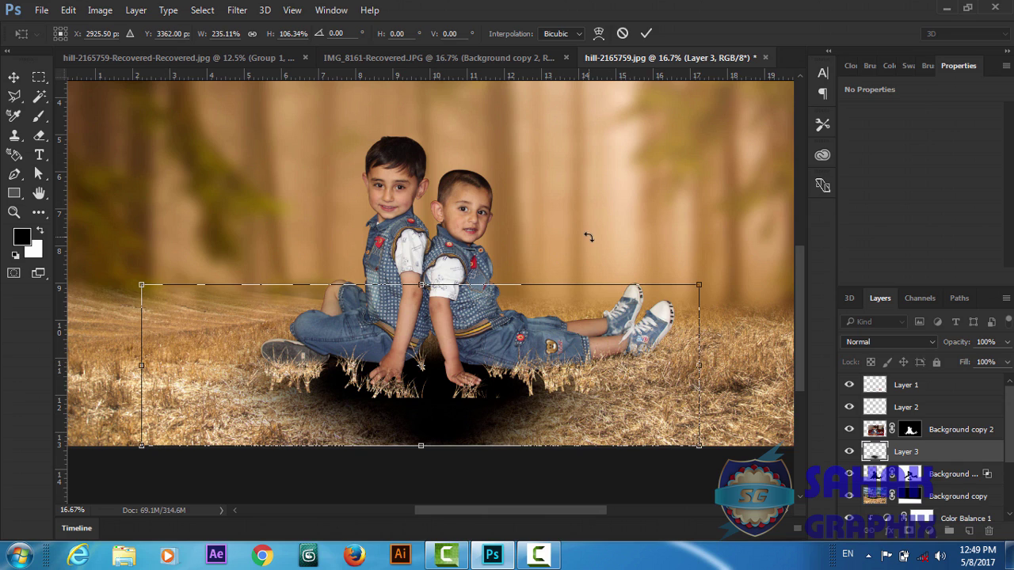
pyautogui.moveTo(426, 285); pyautogui.dragTo(425, 298)
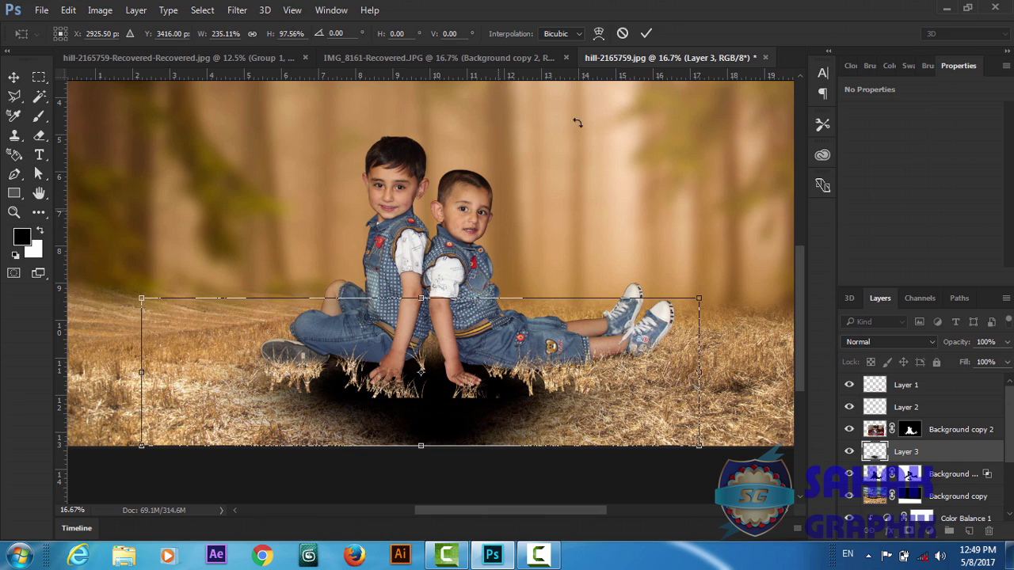
pyautogui.click(646, 33)
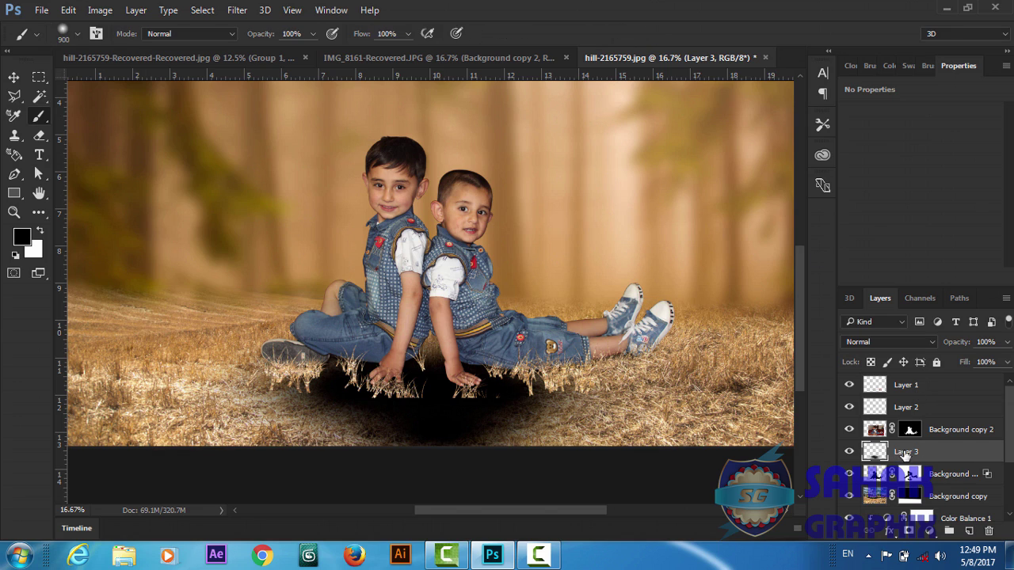
# - After trying Soft Light and Overlay, set Layer 3 to Multiply at 22% opacity
pyautogui.click(929, 340)
pyautogui.click(851, 196)
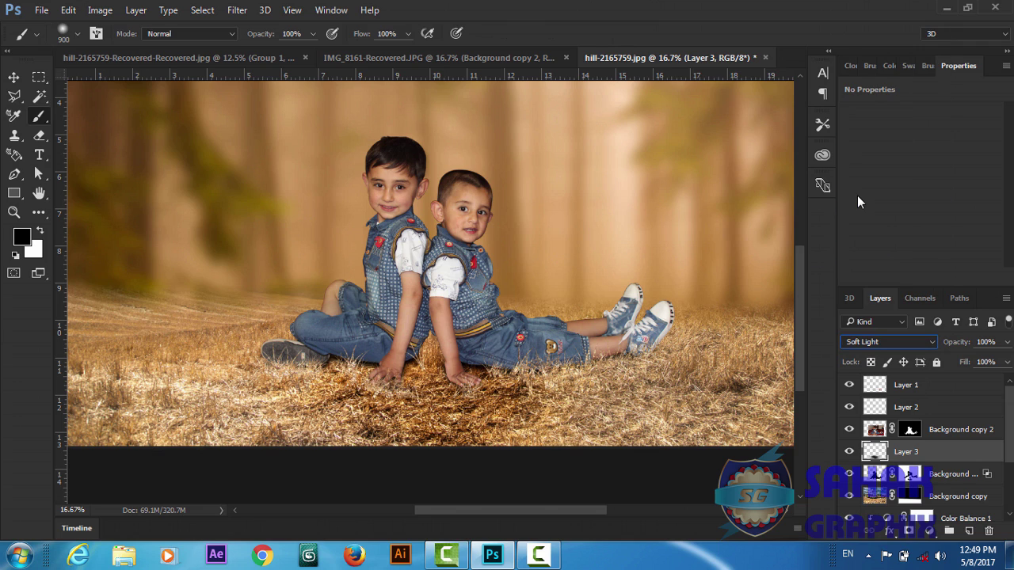
pyautogui.click(933, 349)
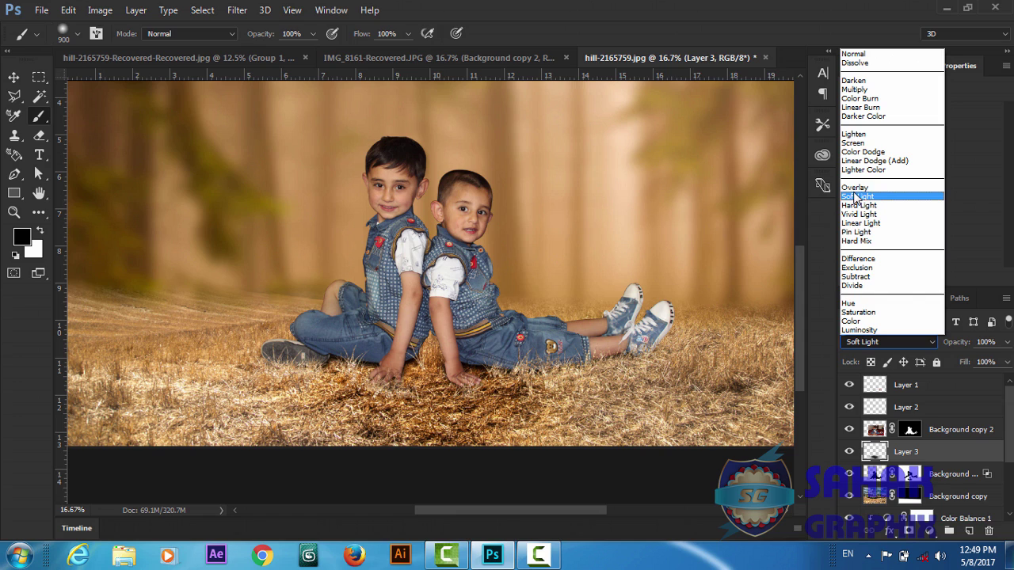
pyautogui.click(854, 189)
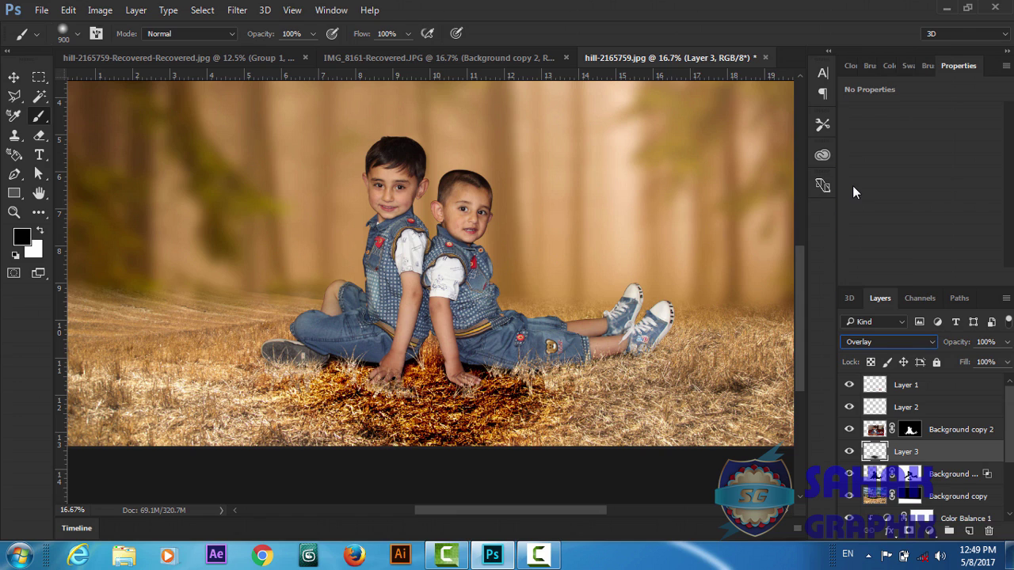
pyautogui.click(929, 342)
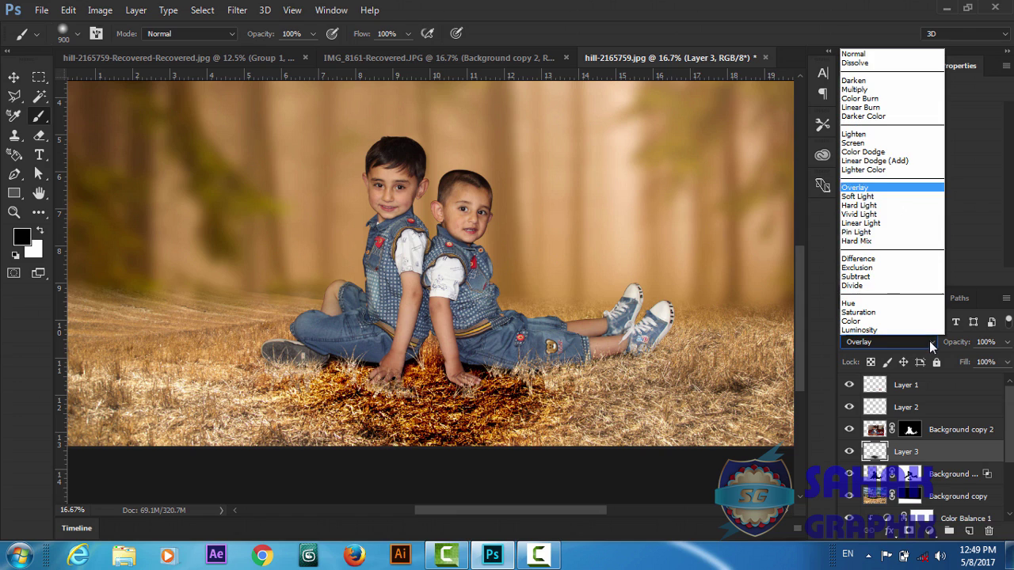
pyautogui.click(871, 87)
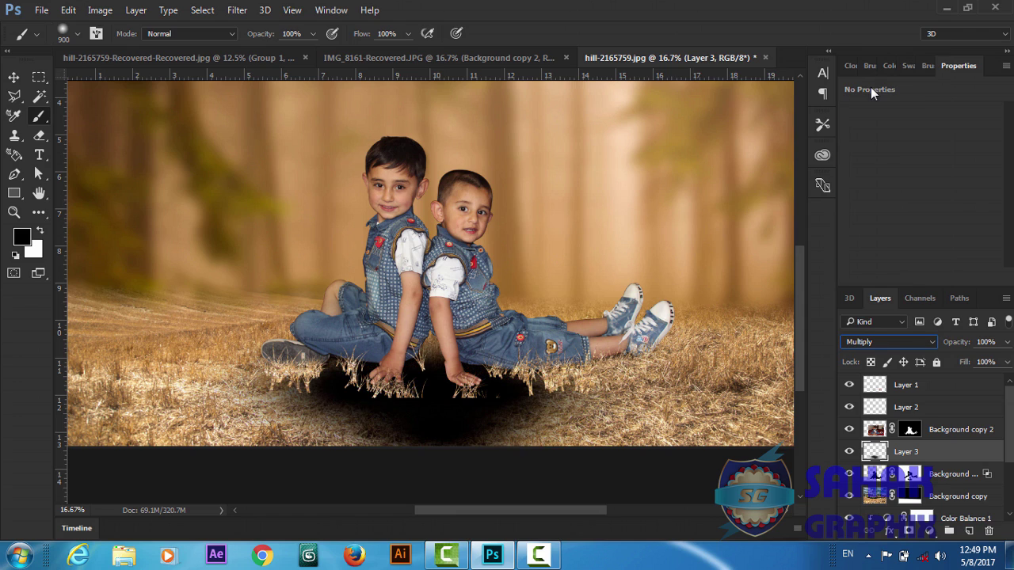
pyautogui.moveTo(958, 347); pyautogui.dragTo(901, 357)
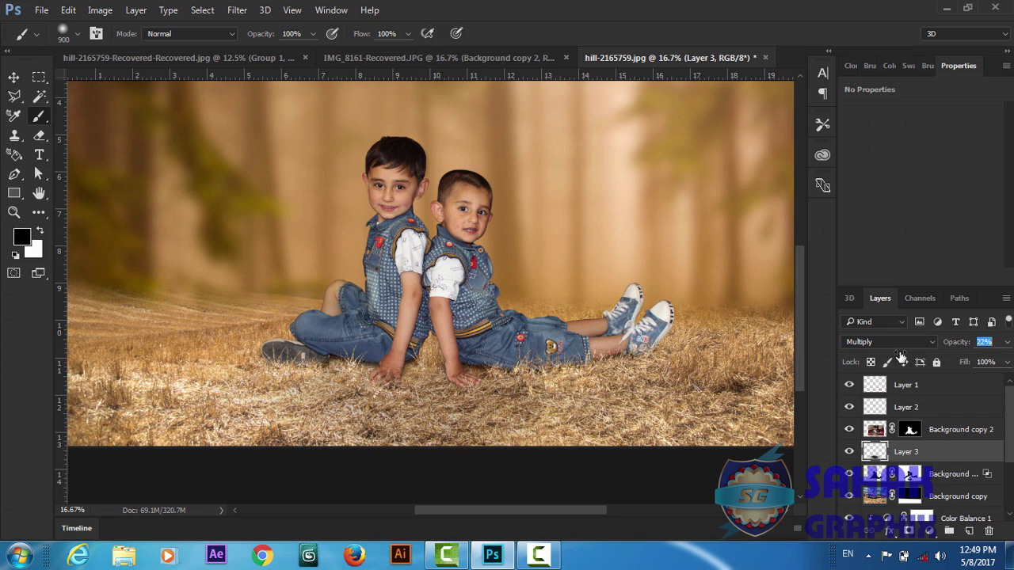
pyautogui.hotkey('ctrl', '-')
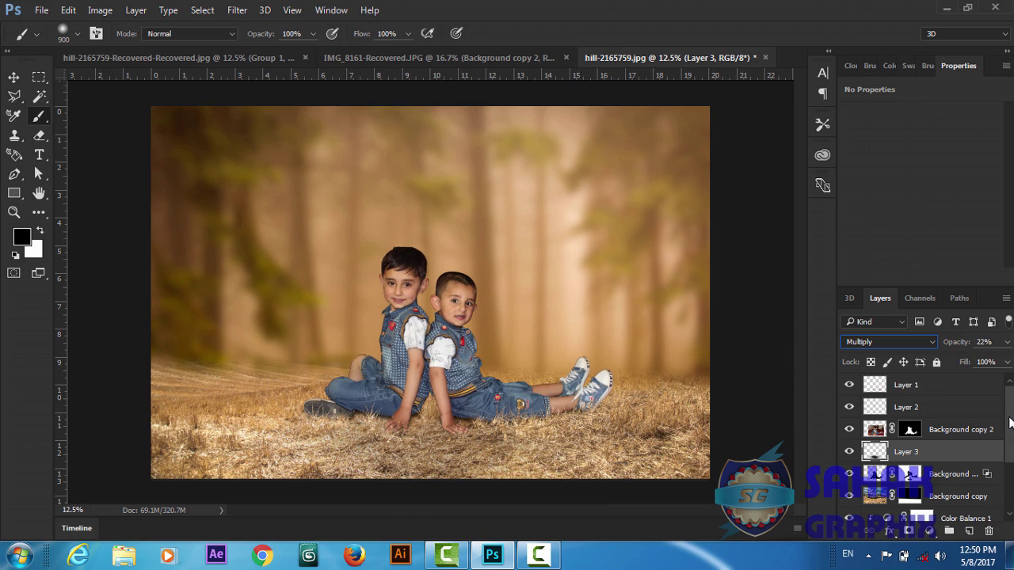
# - On Background copy, enlarge the brush to 3000 px and set a bright yellow (hue 56°) foreground colour
pyautogui.click(882, 497)
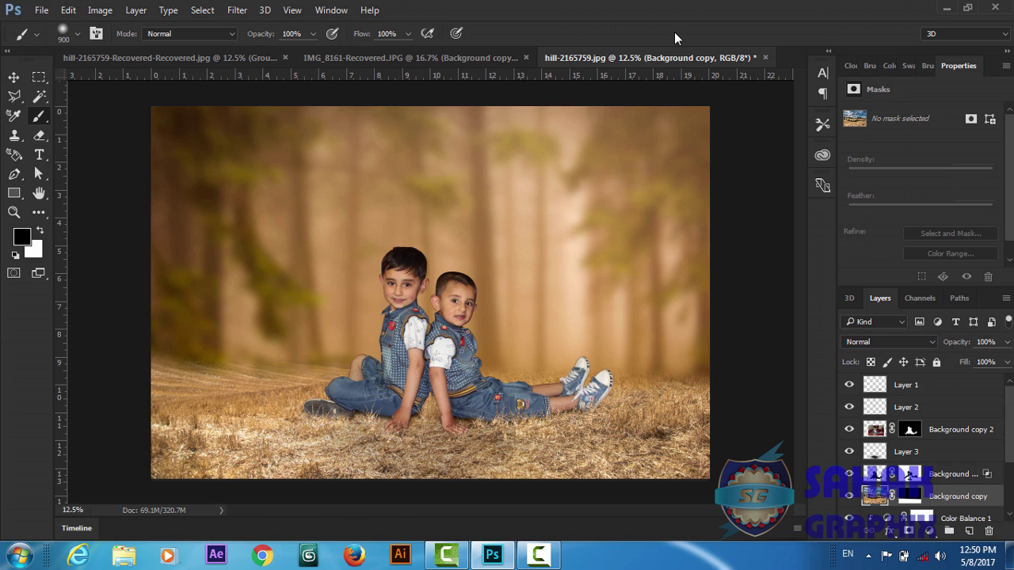
pyautogui.press(']')
pyautogui.click(23, 238)
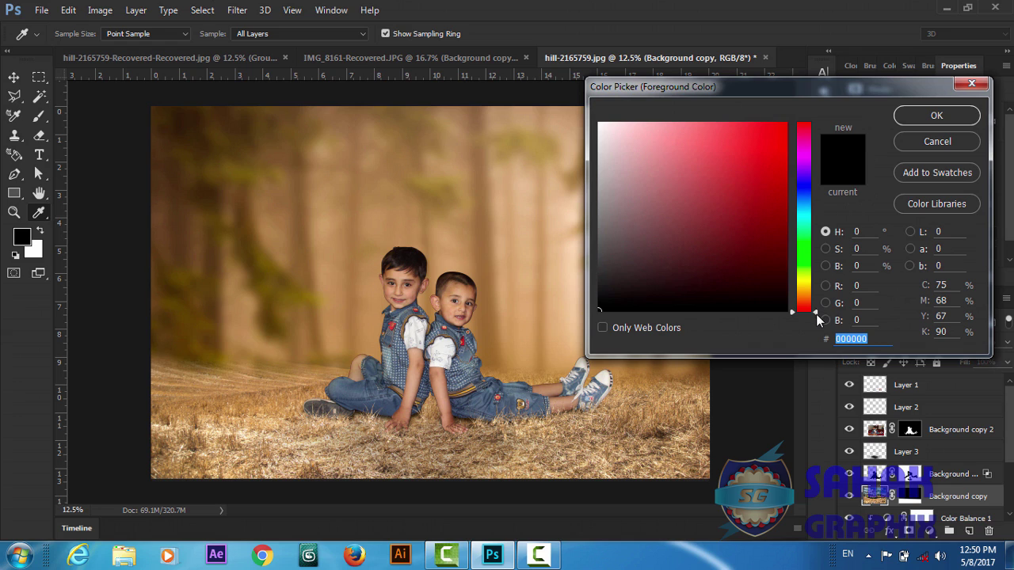
pyautogui.moveTo(818, 315); pyautogui.dragTo(812, 287)
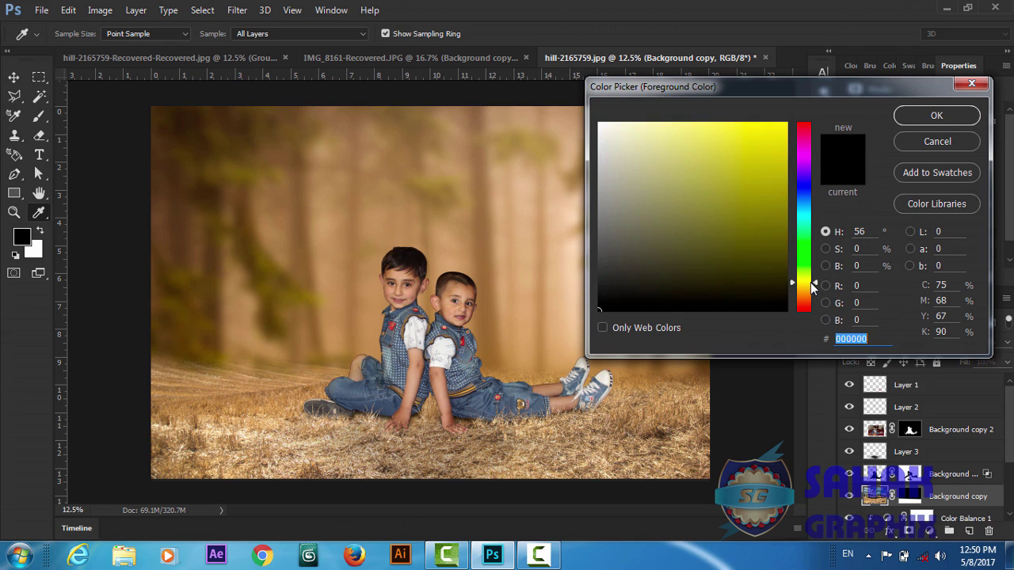
pyautogui.click(717, 124)
pyautogui.click(937, 116)
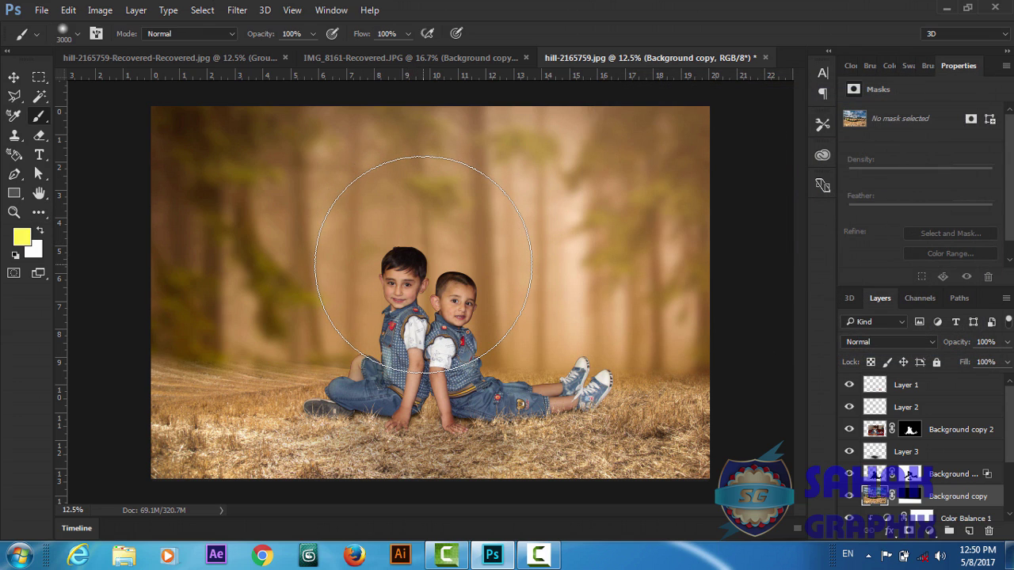
pyautogui.click(423, 264)
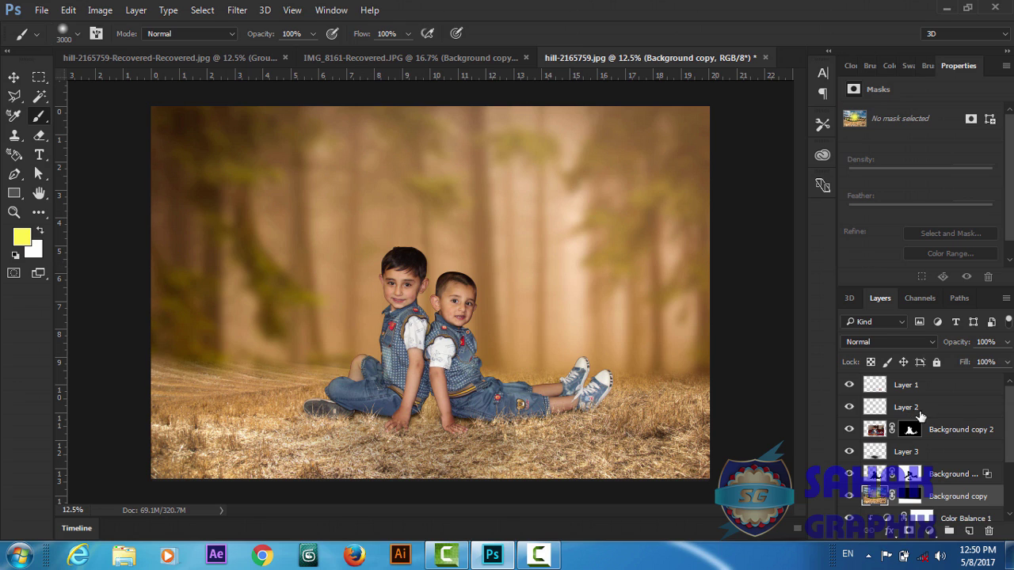
pyautogui.click(893, 408)
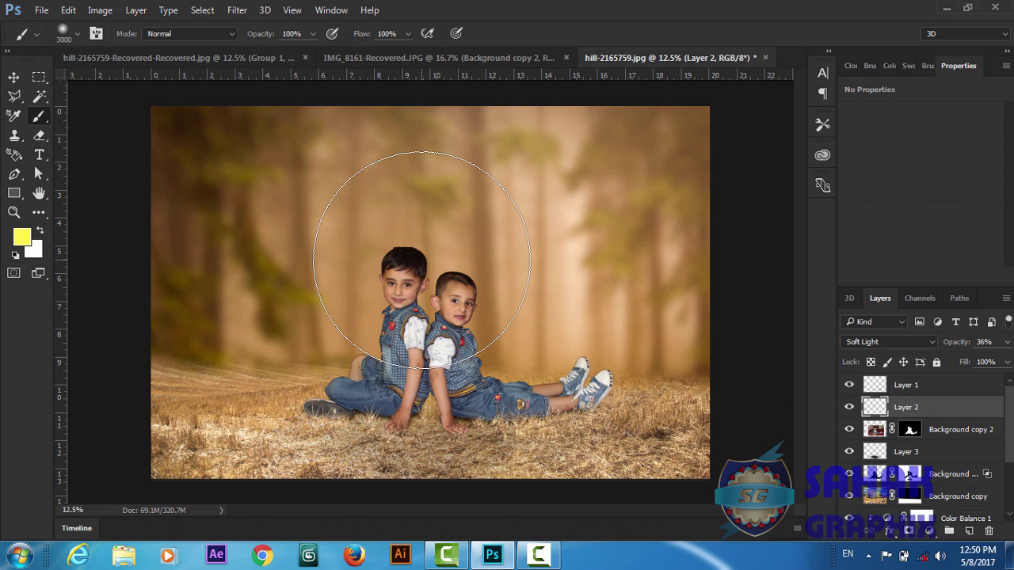
pyautogui.click(422, 259)
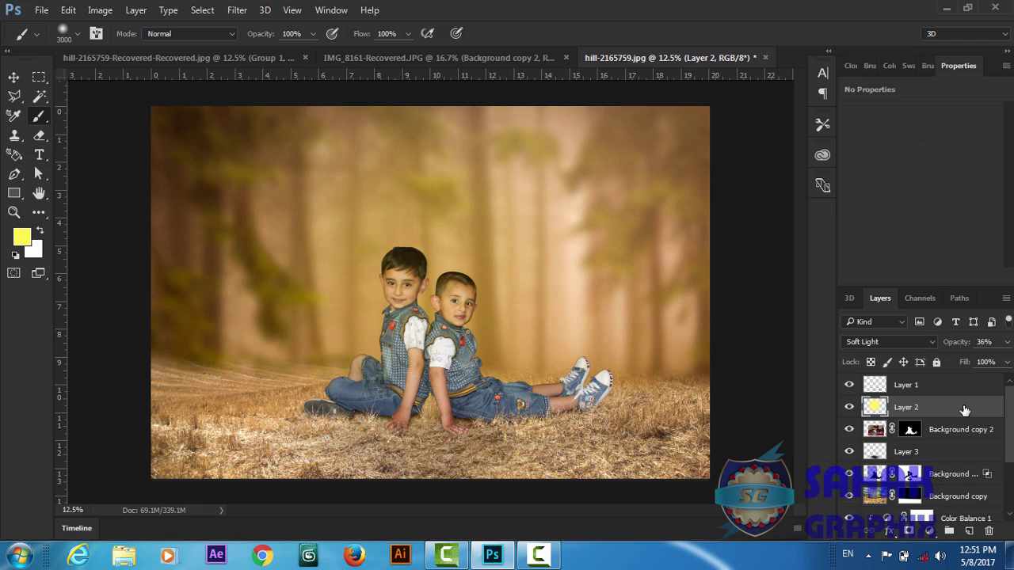
pyautogui.hotkey('ctrl', 'z')
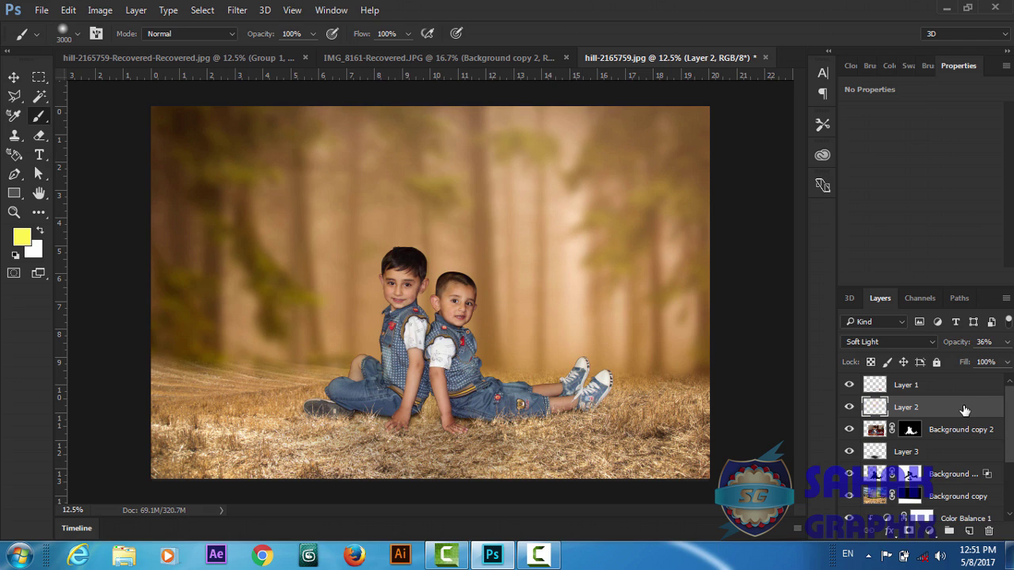
pyautogui.click(850, 407)
pyautogui.click(850, 407)
pyautogui.click(850, 408)
pyautogui.click(849, 385)
pyautogui.click(849, 385)
# - Add a new Layer 4 above Background copy and paint a soft yellow glow behind the boys
pyautogui.click(879, 499)
pyautogui.click(969, 531)
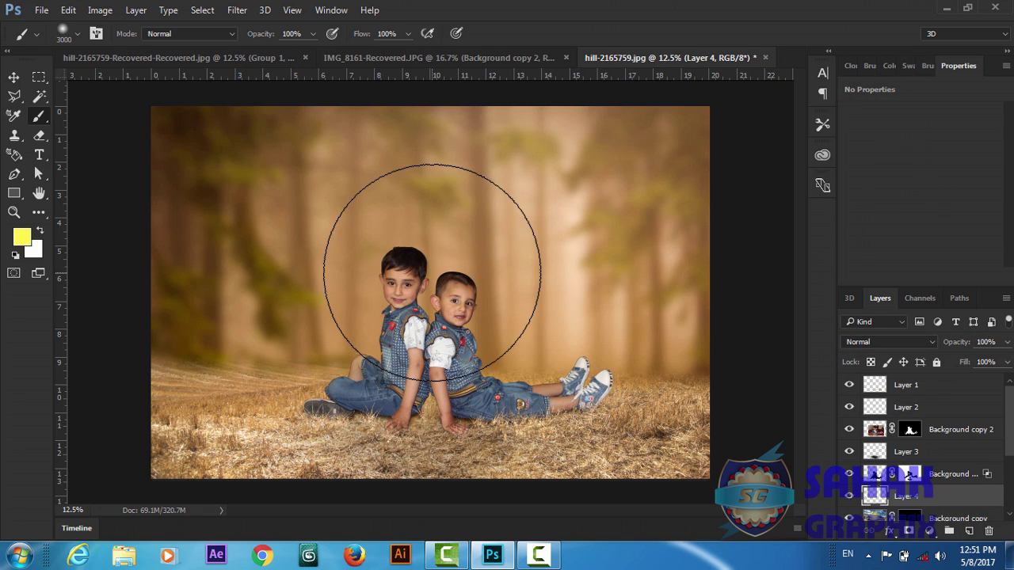
pyautogui.click(432, 273)
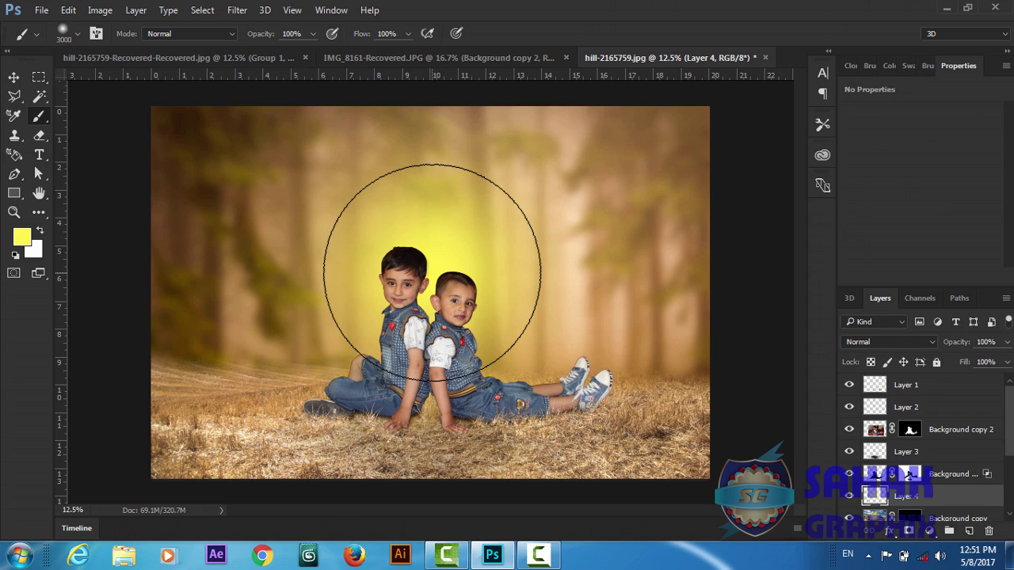
pyautogui.click(432, 272)
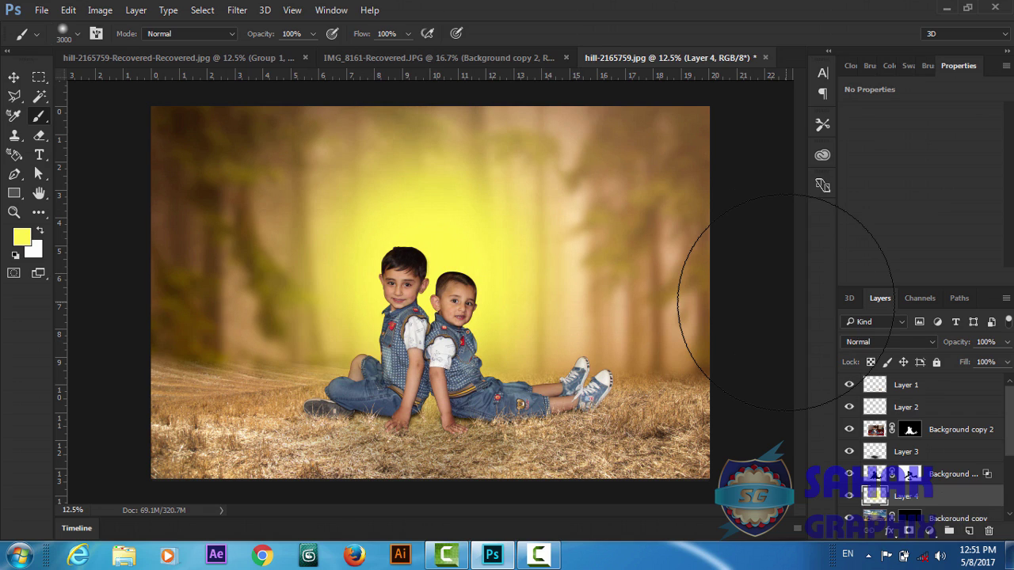
# - Set Layer 4 to Screen blend mode, paint more yellow glow, and shrink the brush
pyautogui.click(906, 341)
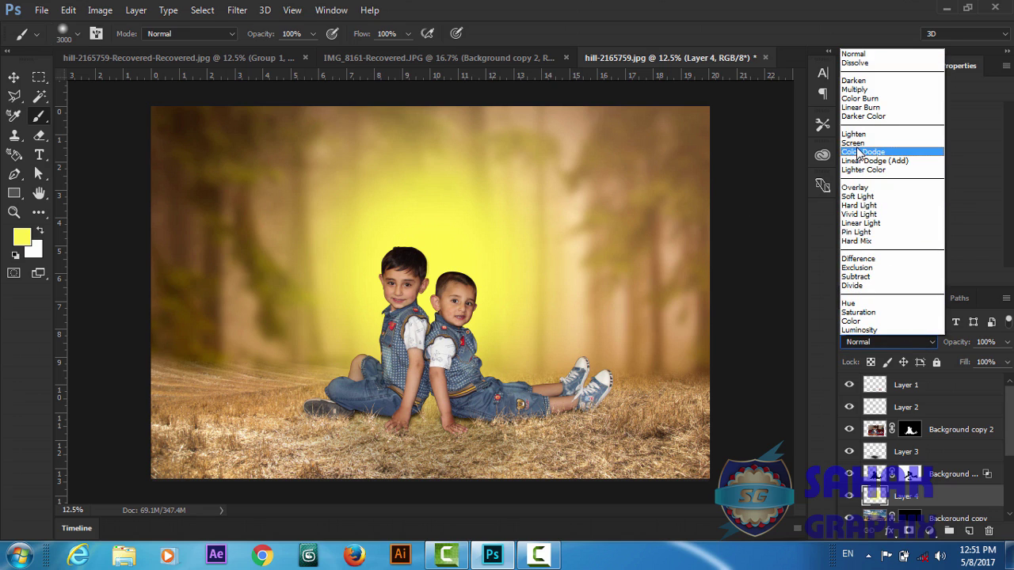
pyautogui.click(855, 144)
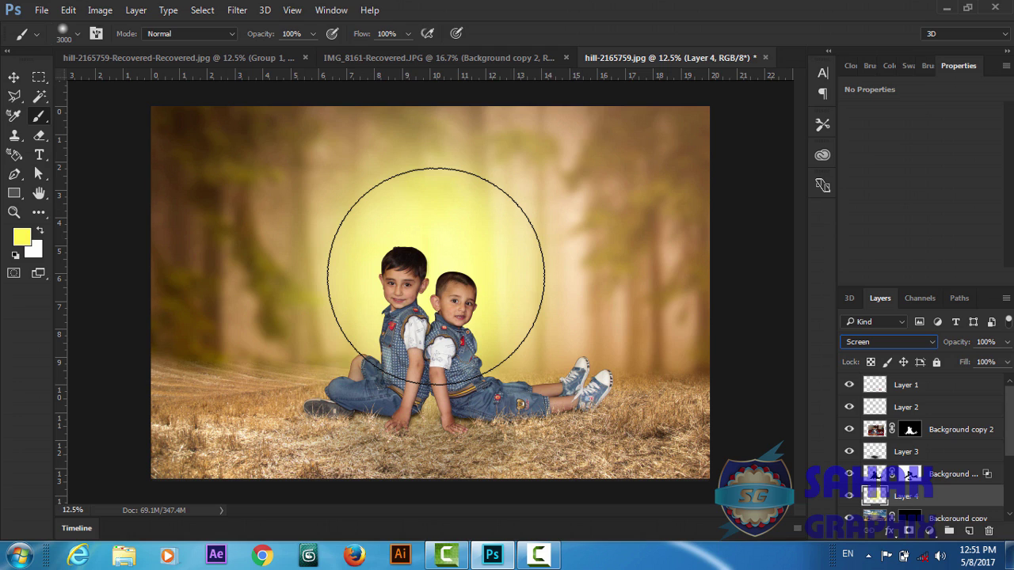
pyautogui.click(436, 275)
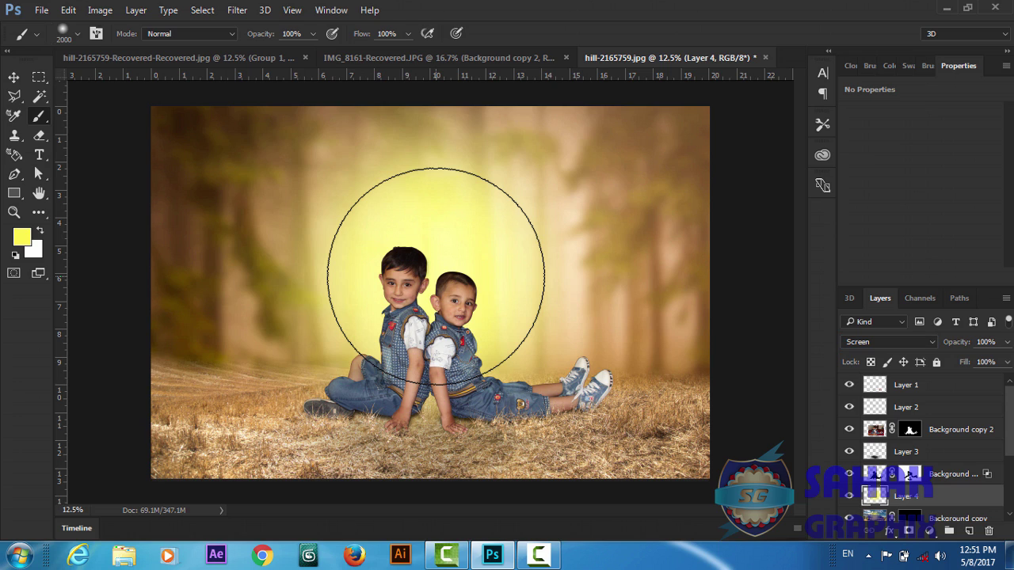
pyautogui.press('[')
pyautogui.press('[')
pyautogui.press('[')
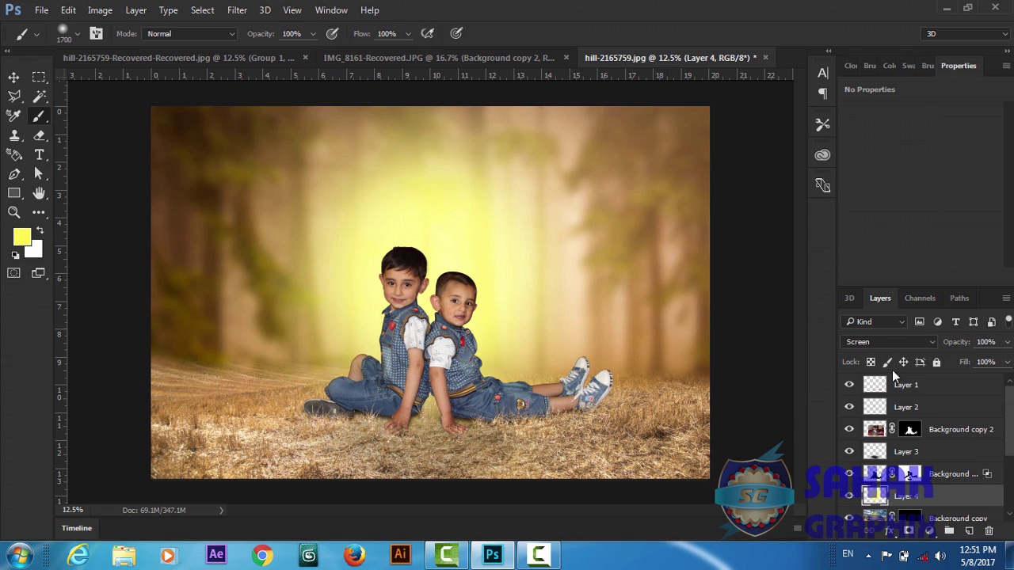
# - Add Layer 5 above Background copy 2, dab 4%-opacity yellow over the boys' faces, and compare visibility
pyautogui.click(908, 431)
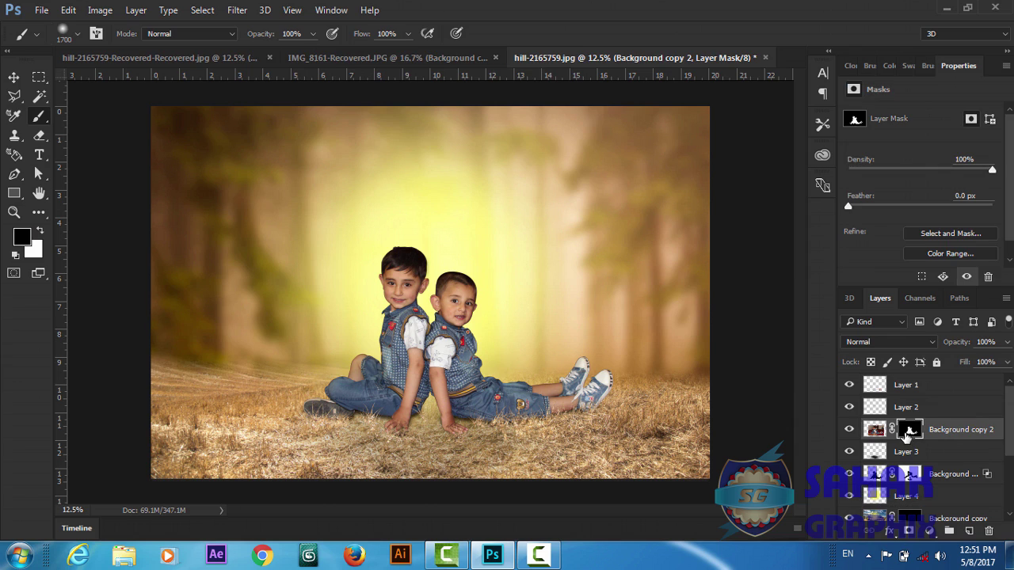
pyautogui.click(969, 531)
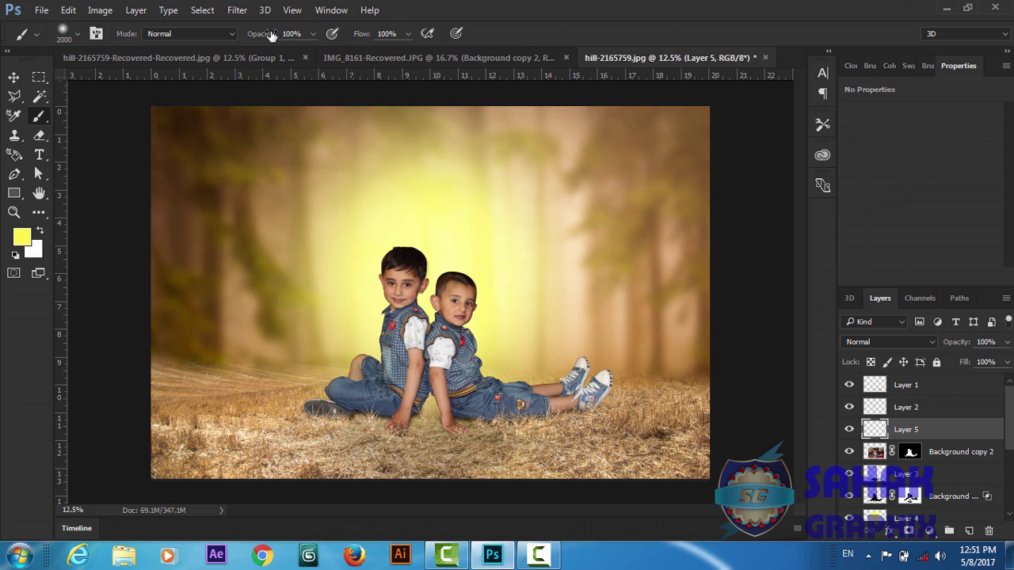
pyautogui.moveTo(269, 35); pyautogui.dragTo(198, 45)
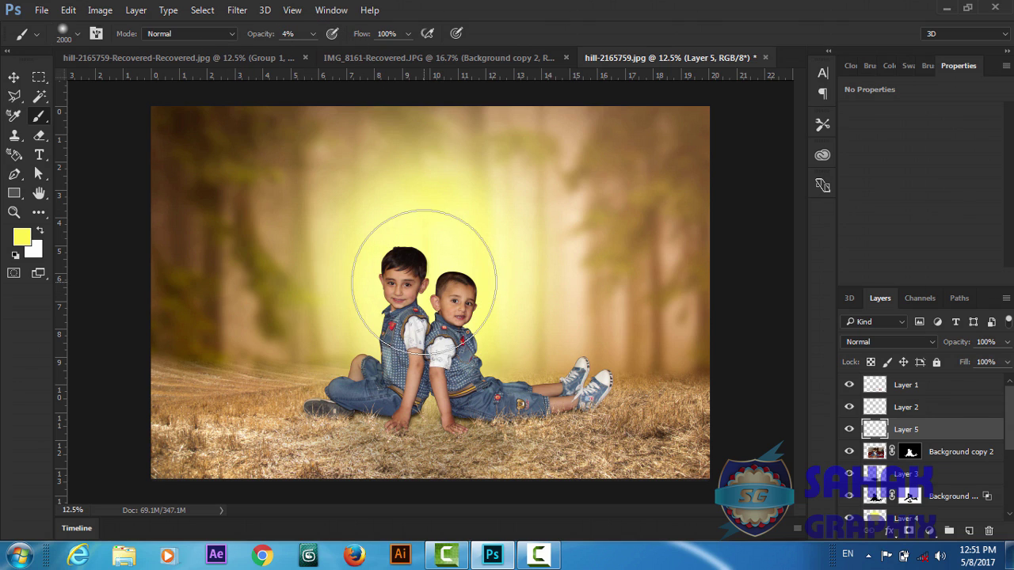
pyautogui.click(425, 283)
pyautogui.click(424, 282)
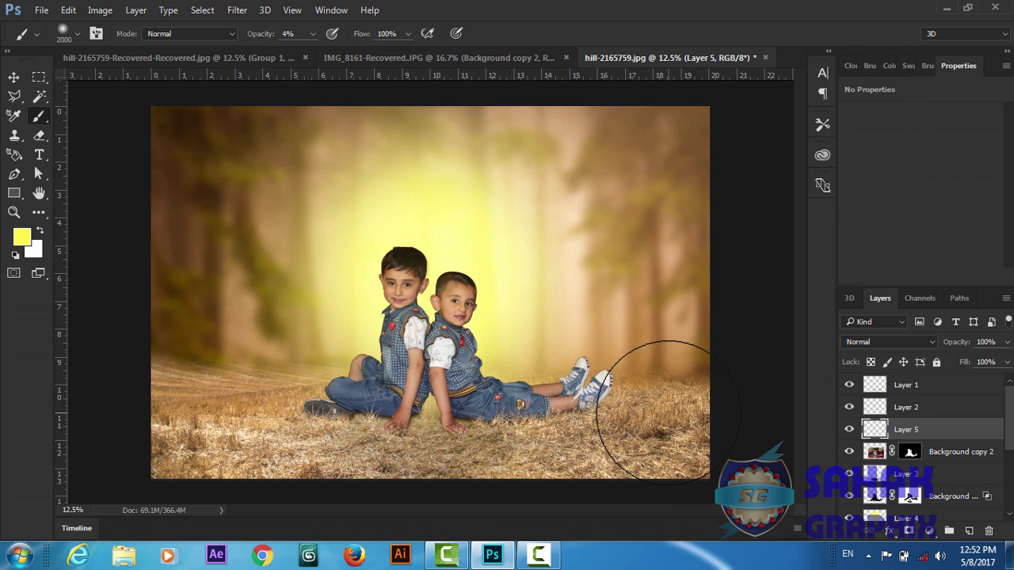
pyautogui.scroll(1, 668, 411)
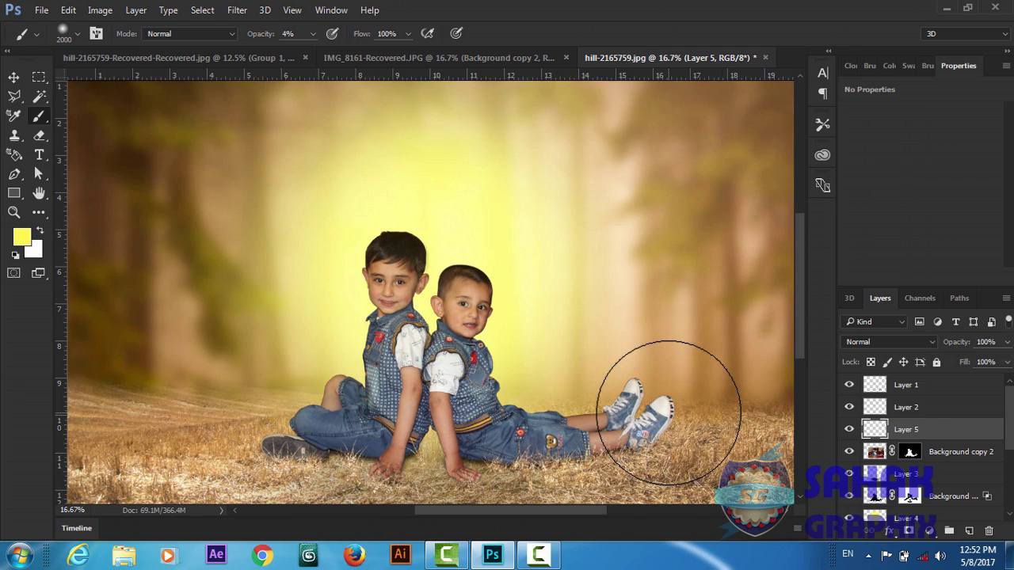
pyautogui.click(849, 429)
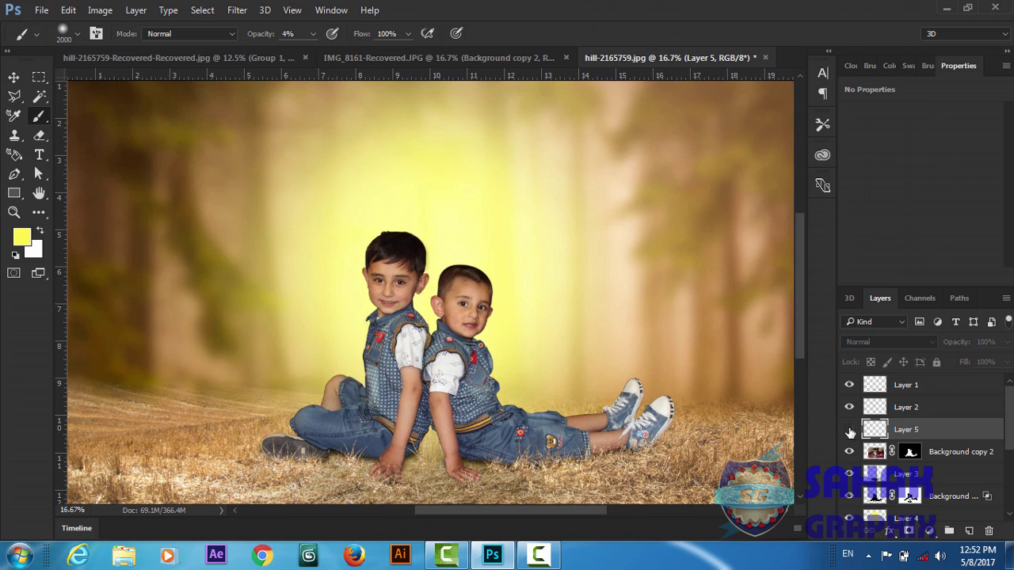
pyautogui.click(849, 430)
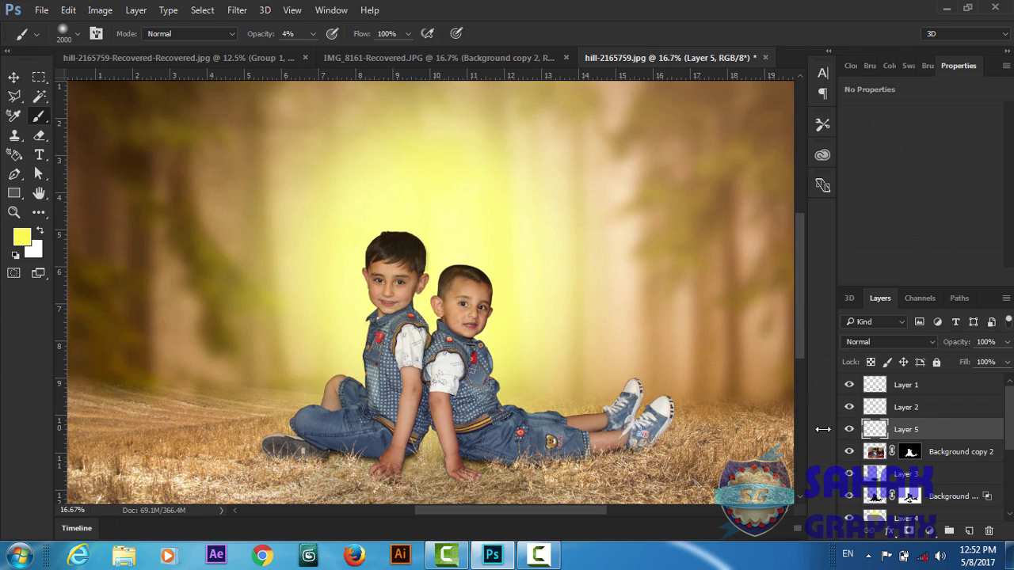
# - Lower Layer 4's opacity to about 60% and Layer 5's to 61%, then zoom out
pyautogui.press('v')
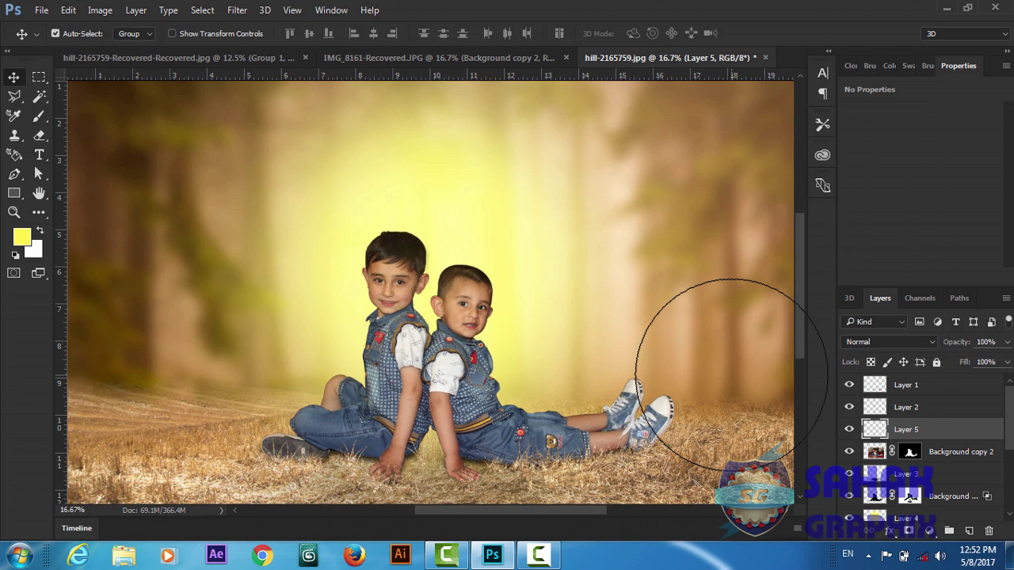
pyautogui.click(880, 519)
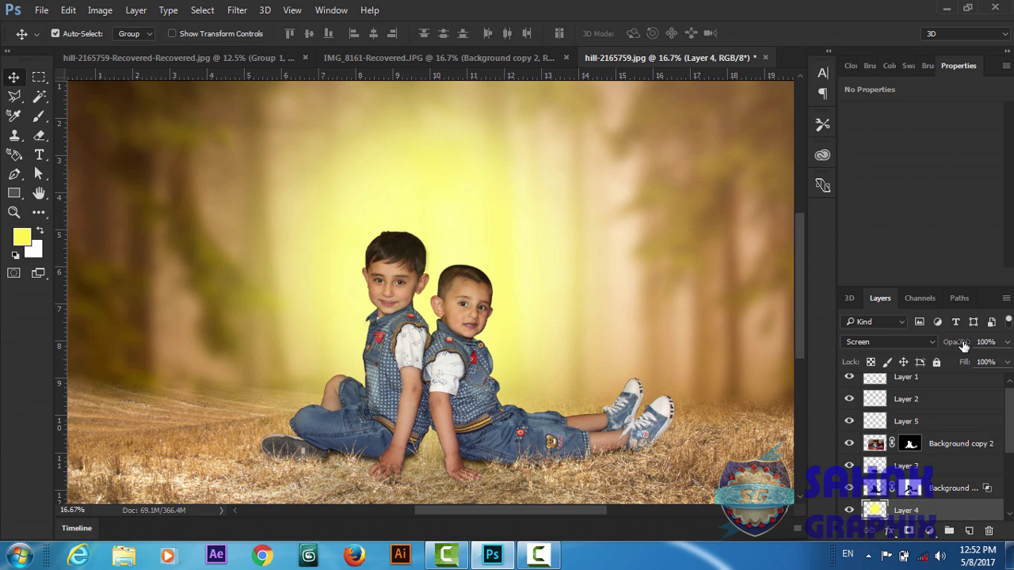
pyautogui.moveTo(963, 346); pyautogui.dragTo(933, 350)
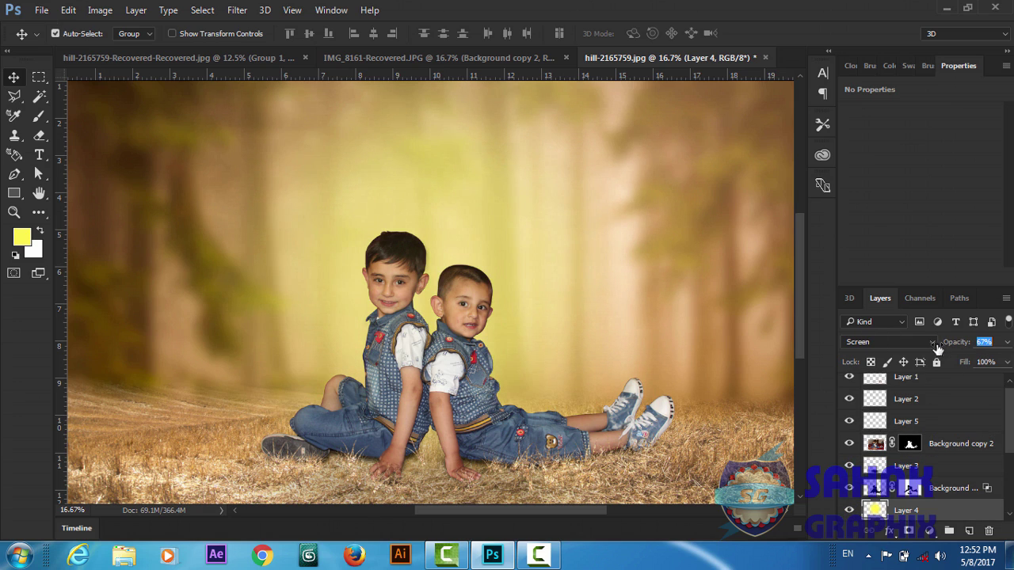
pyautogui.click(897, 424)
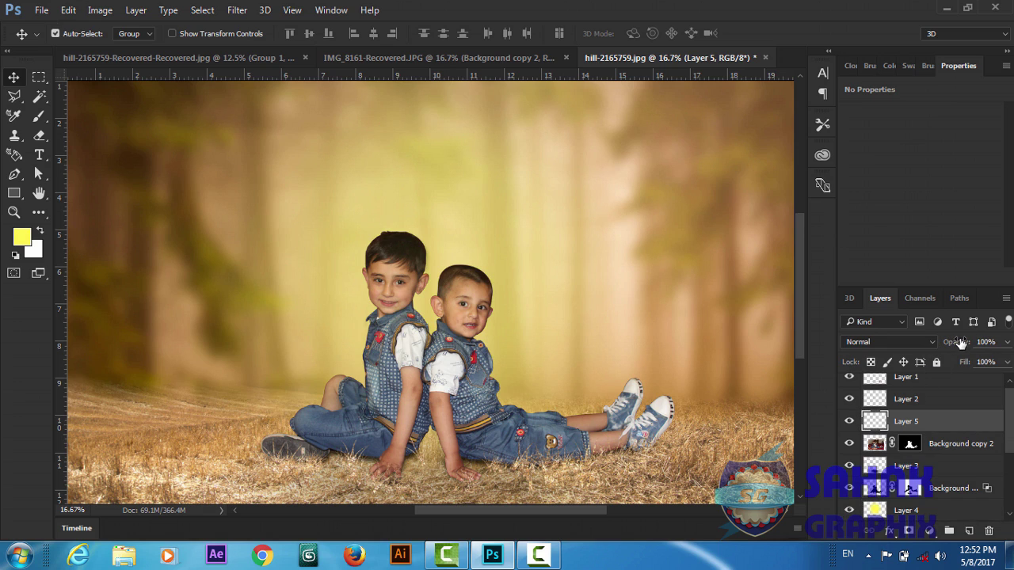
pyautogui.moveTo(944, 349); pyautogui.dragTo(933, 353)
pyautogui.hotkey('ctrl', '-')
pyautogui.hotkey('ctrl', '-')
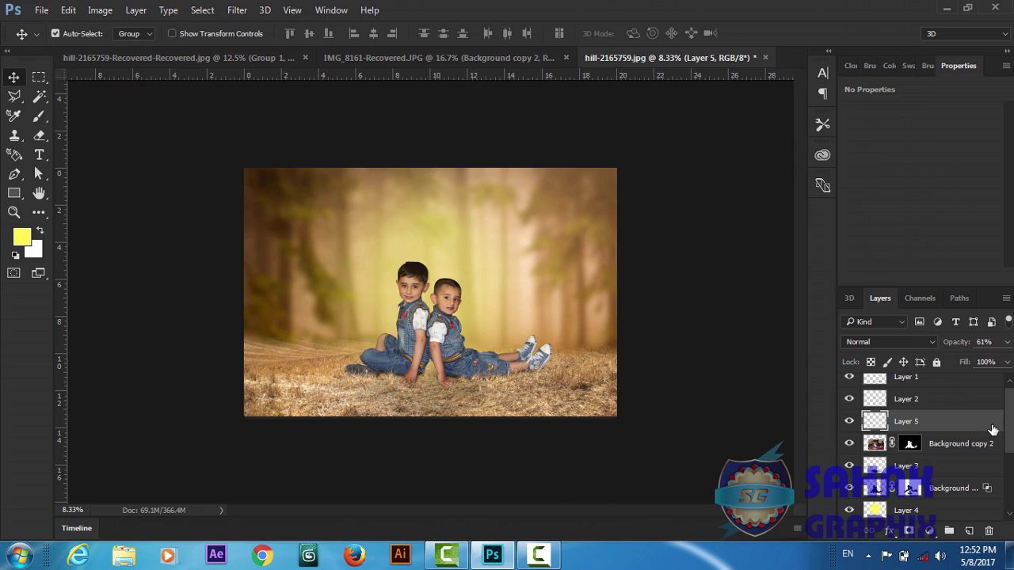
pyautogui.moveTo(1012, 429); pyautogui.dragTo(1008, 396)
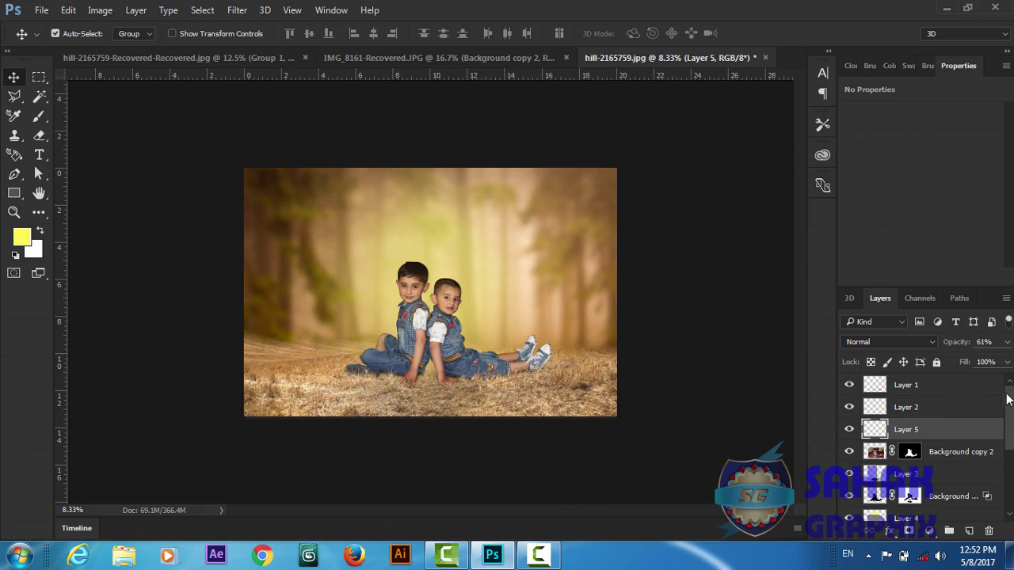
# - Stamp all visible layers into a new Layer 6 at the top of the stack with Ctrl+Shift+Alt+E
pyautogui.click(906, 387)
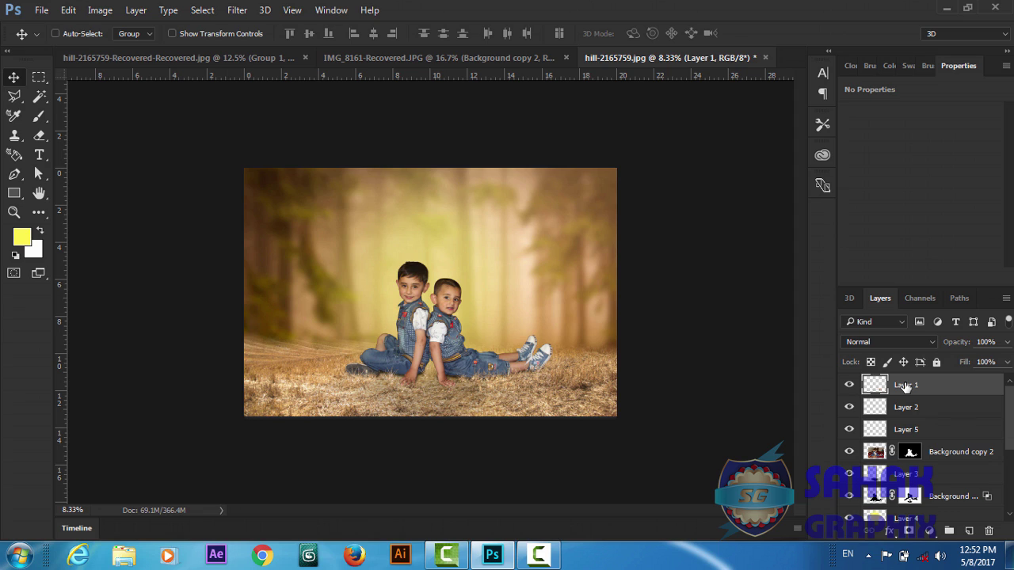
pyautogui.hotkey('ctrl', 'j')
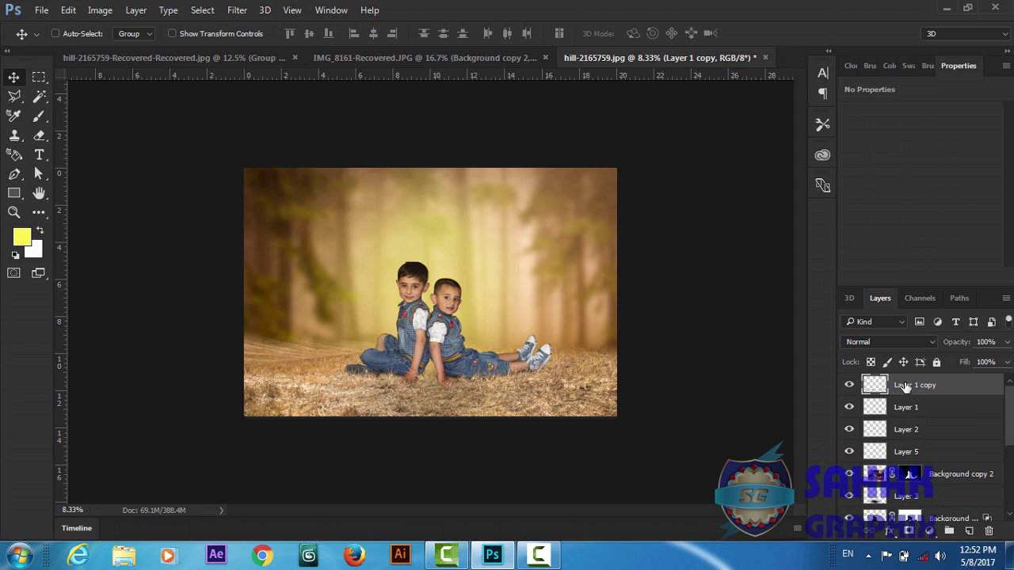
pyautogui.hotkey('ctrl', 'z')
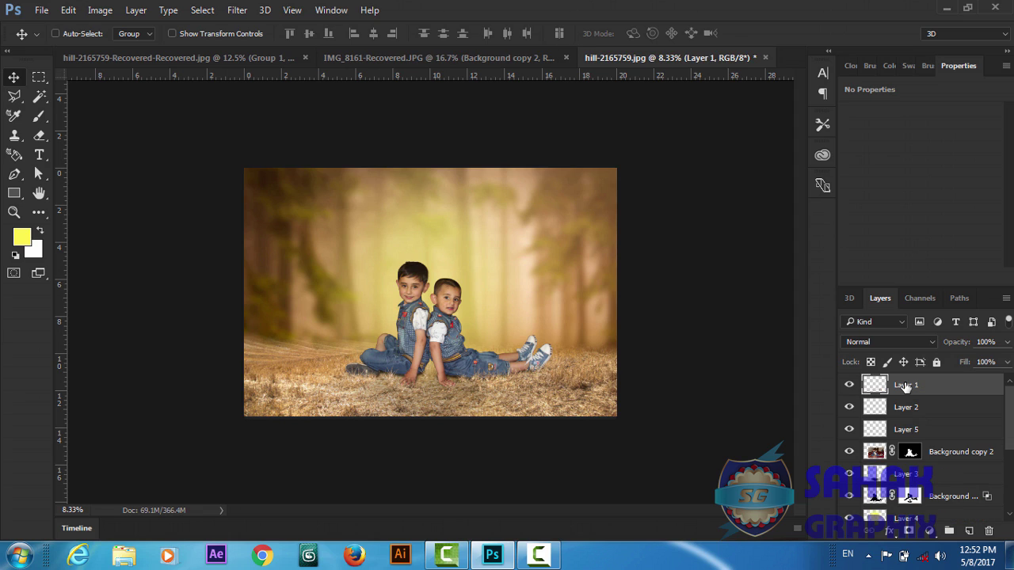
pyautogui.hotkey('ctrl', 'shift', 'alt', 'e')
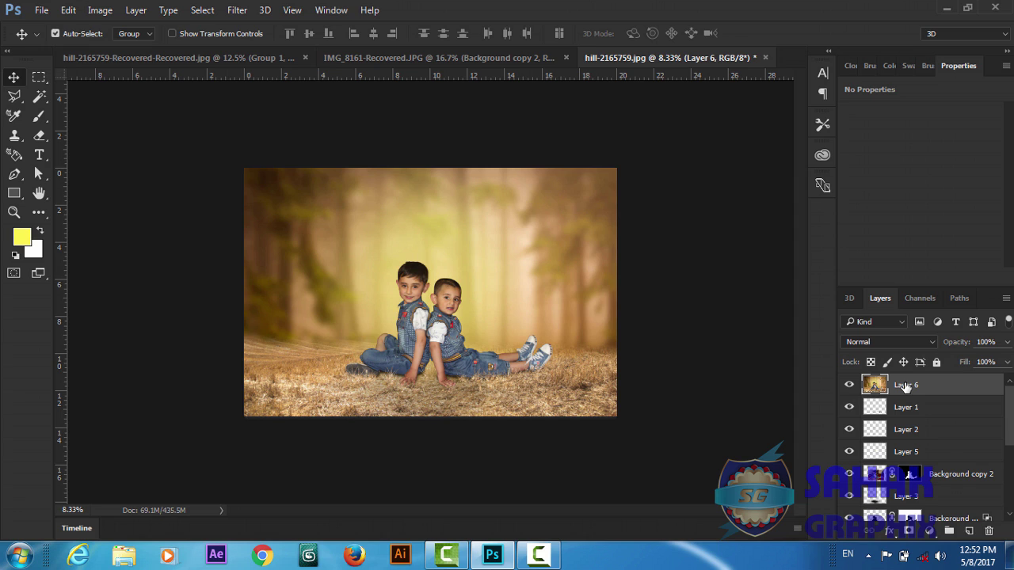
# - In the Camera Raw Filter, set Temperature to +16 and Tint to about -64
pyautogui.click(238, 11)
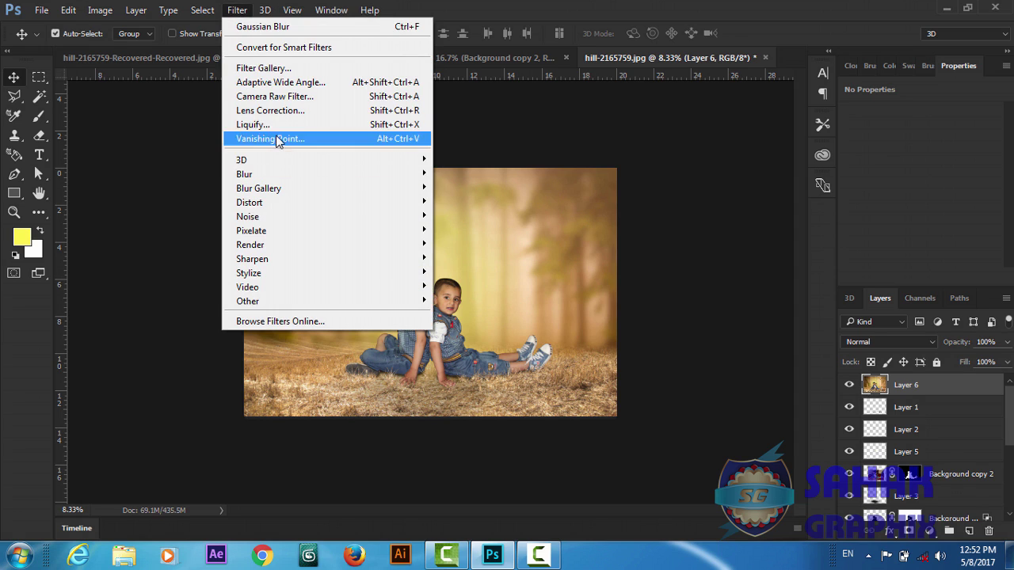
pyautogui.click(276, 99)
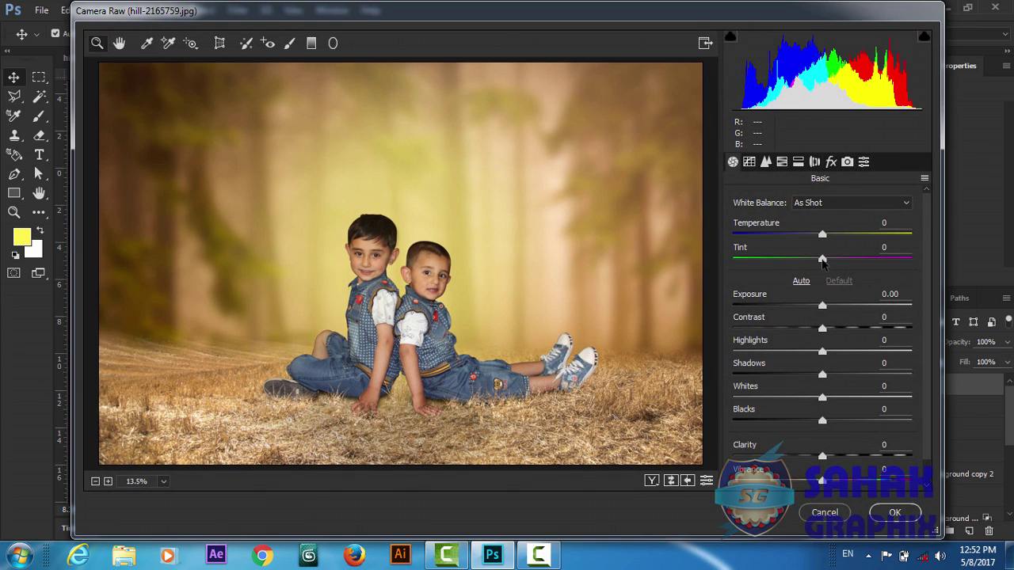
pyautogui.moveTo(823, 262); pyautogui.dragTo(773, 264)
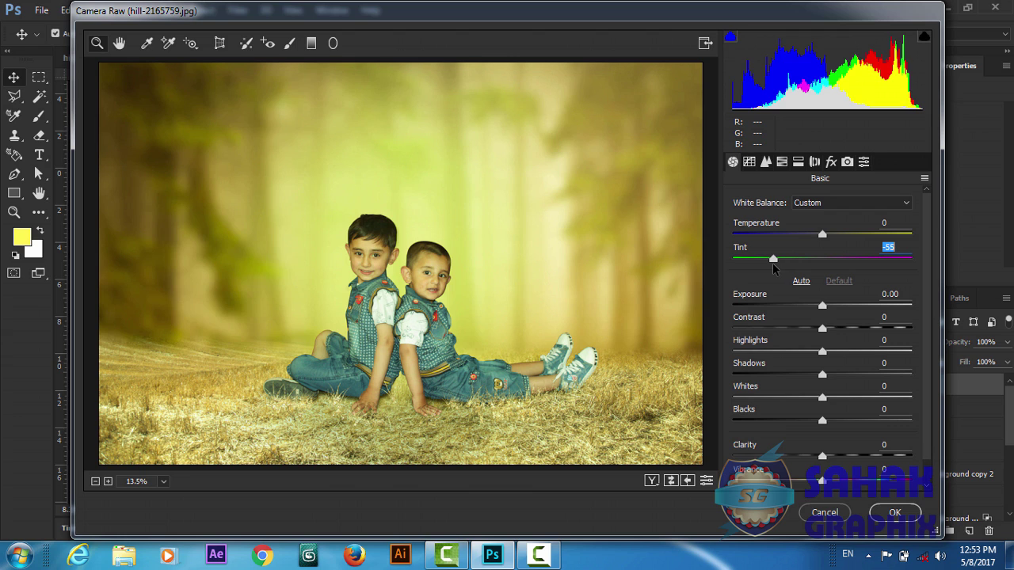
pyautogui.moveTo(822, 235); pyautogui.dragTo(835, 238)
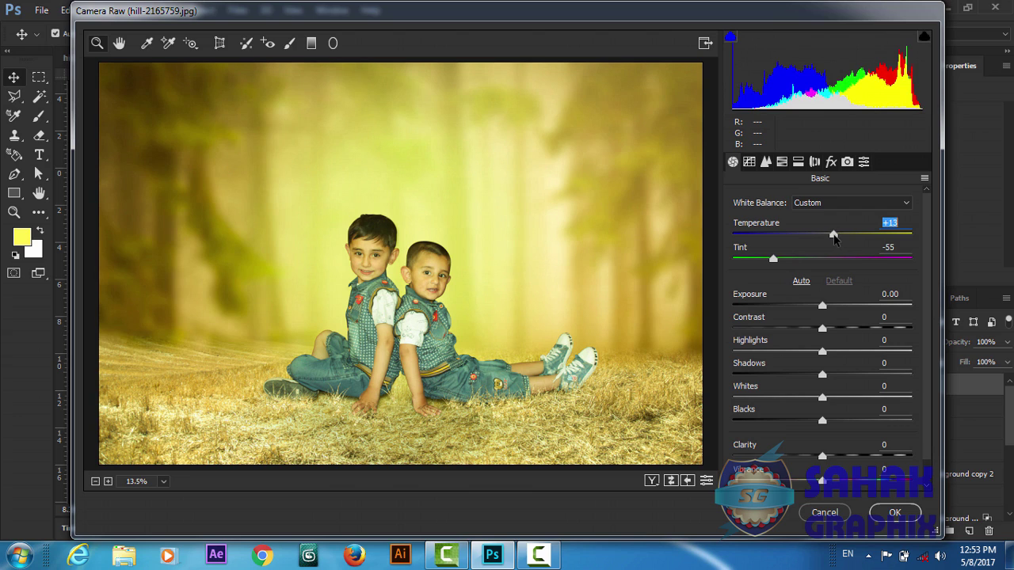
pyautogui.moveTo(835, 237); pyautogui.dragTo(837, 238)
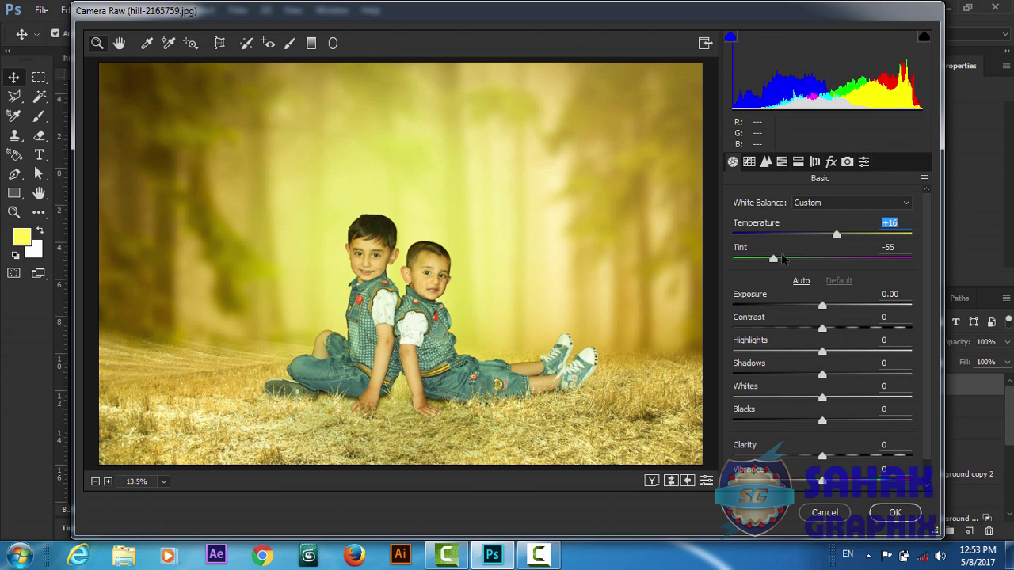
pyautogui.moveTo(774, 262); pyautogui.dragTo(766, 265)
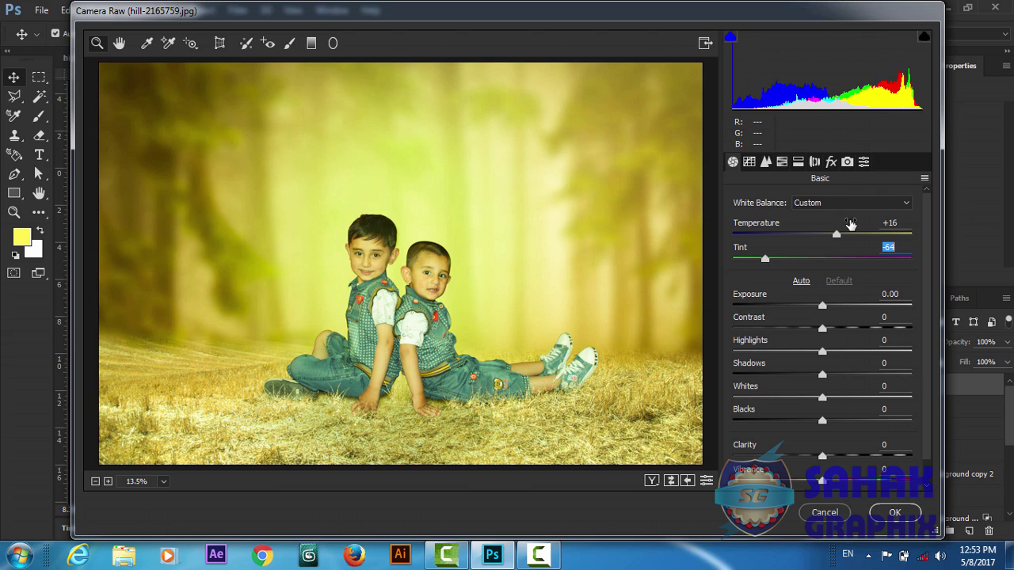
# - Add a post-crop vignette of amount -40 with adjusted roundness, plus a slight purple fringe correction
pyautogui.click(831, 162)
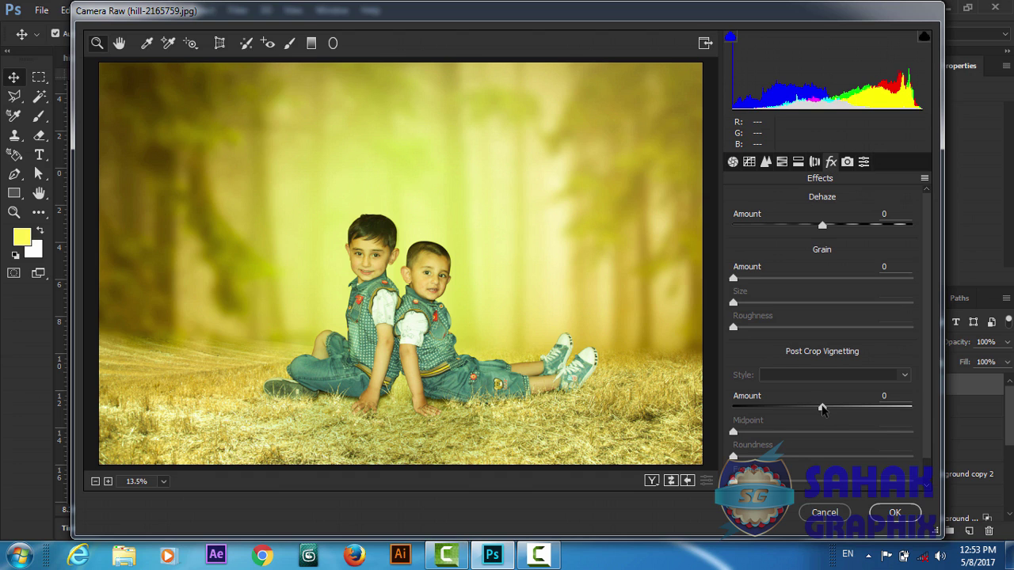
pyautogui.moveTo(822, 408); pyautogui.dragTo(786, 413)
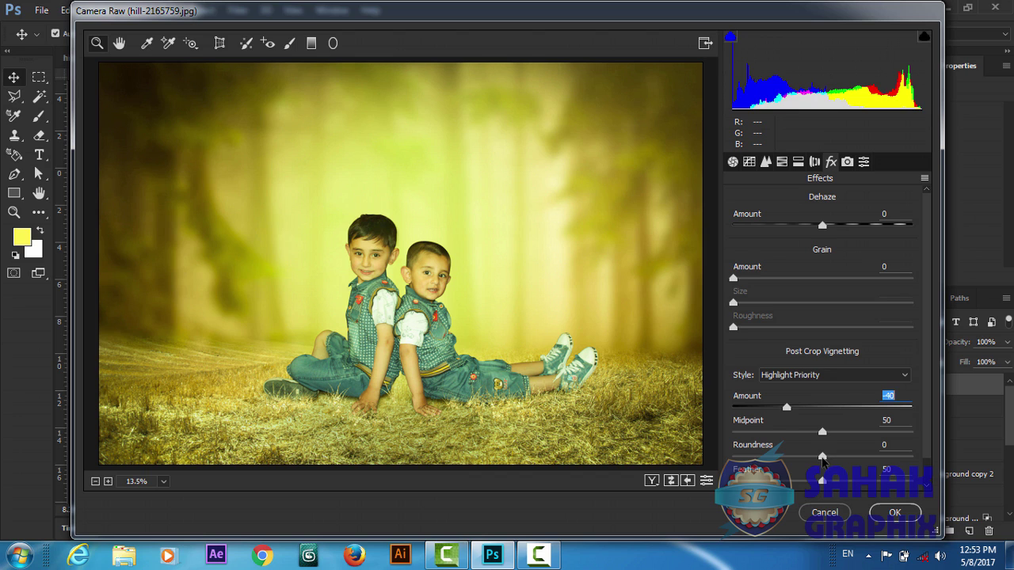
pyautogui.moveTo(823, 461)
pyautogui.mouseDown()
pyautogui.moveTo(808, 464)
pyautogui.moveTo(818, 467)
pyautogui.moveTo(810, 482)
pyautogui.mouseUp()
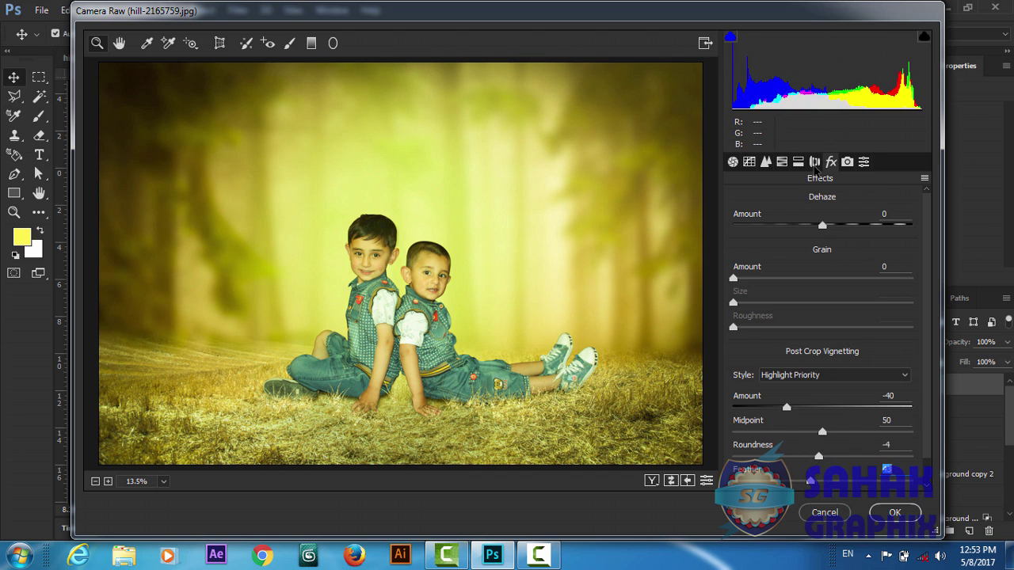
pyautogui.click(815, 161)
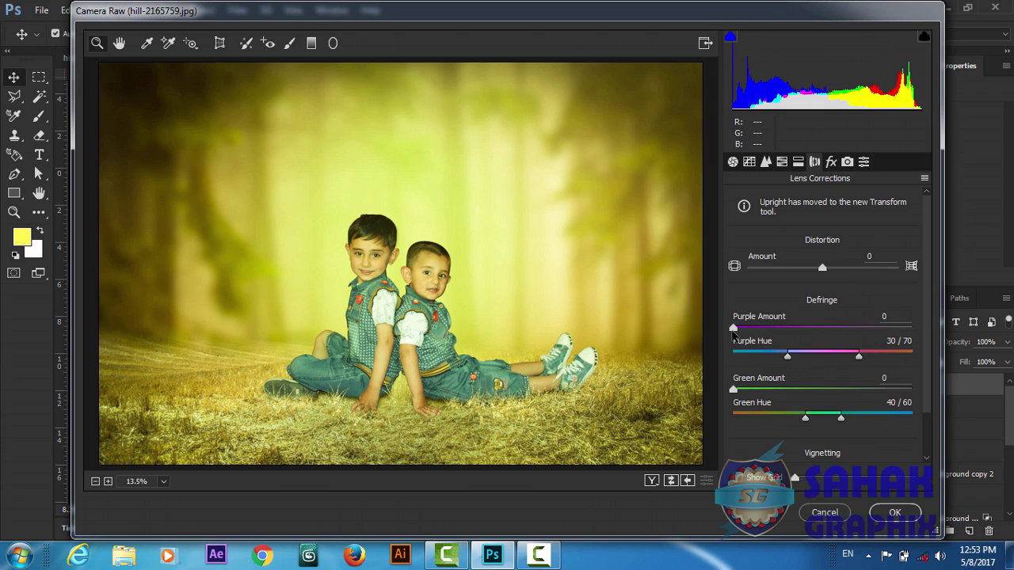
pyautogui.moveTo(733, 332)
pyautogui.mouseDown()
pyautogui.moveTo(797, 332)
pyautogui.moveTo(759, 329)
pyautogui.mouseUp()
# - Set Split Toning Balance to +34 with Shadows Hue 48 and Saturation 9
pyautogui.click(800, 163)
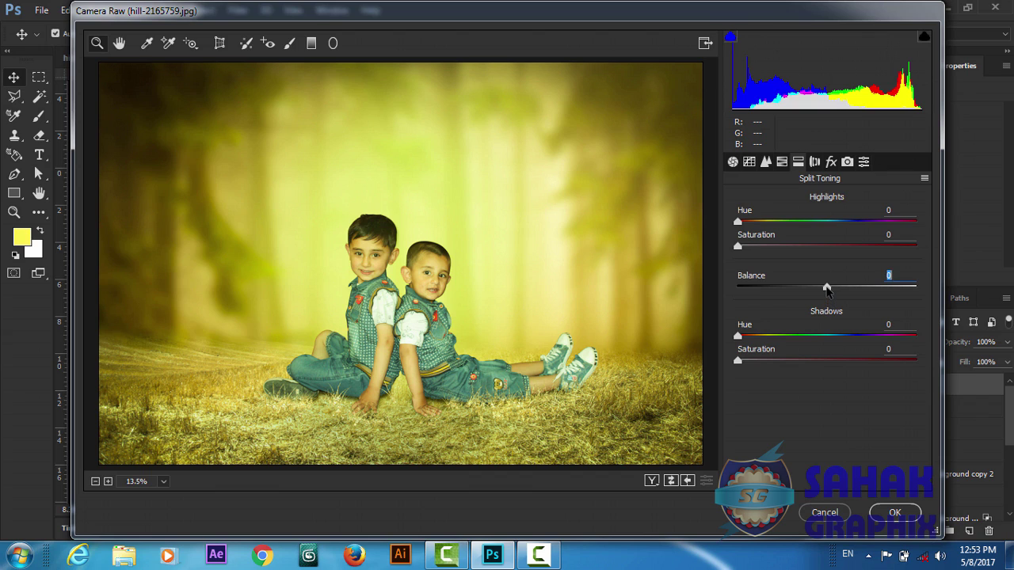
pyautogui.moveTo(826, 289)
pyautogui.mouseDown()
pyautogui.moveTo(766, 296)
pyautogui.moveTo(871, 293)
pyautogui.mouseUp()
pyautogui.moveTo(738, 361)
pyautogui.mouseDown()
pyautogui.moveTo(864, 361)
pyautogui.moveTo(816, 377)
pyautogui.moveTo(755, 377)
pyautogui.mouseUp()
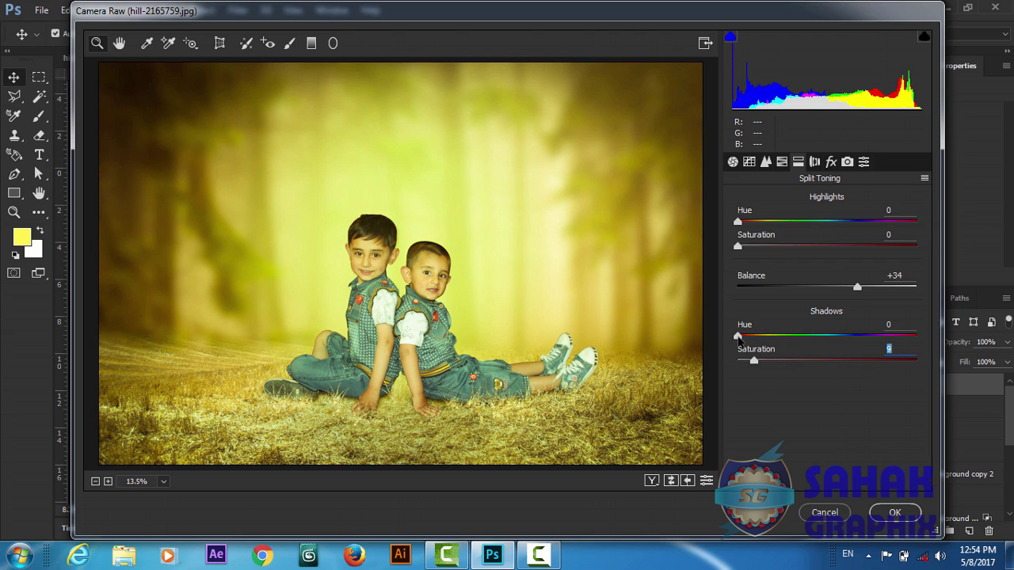
pyautogui.moveTo(737, 336); pyautogui.dragTo(761, 337)
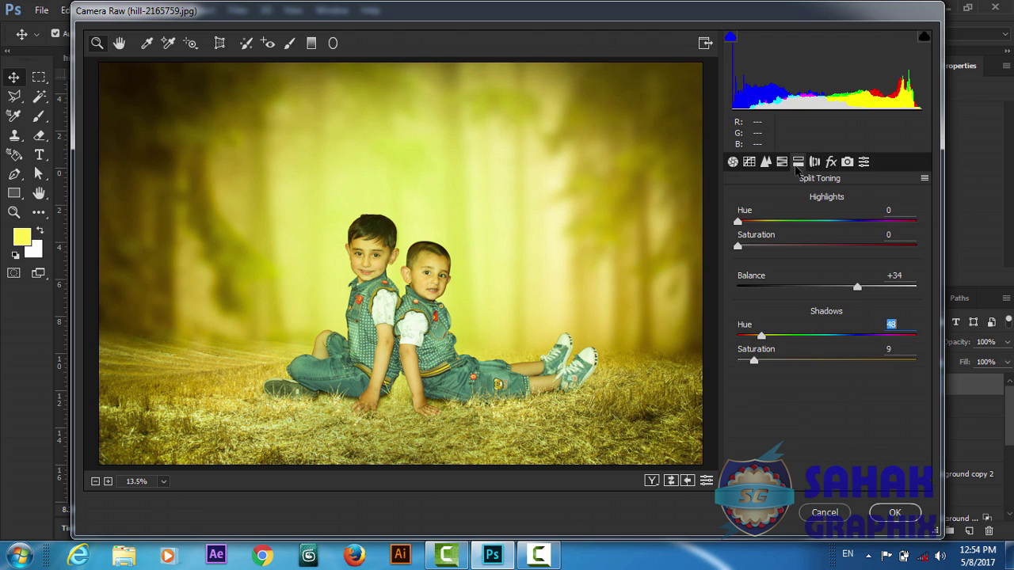
# - Darken Greens luminance to -29, set Tint -69 and Temperature +15, and apply Camera Raw
pyautogui.click(782, 161)
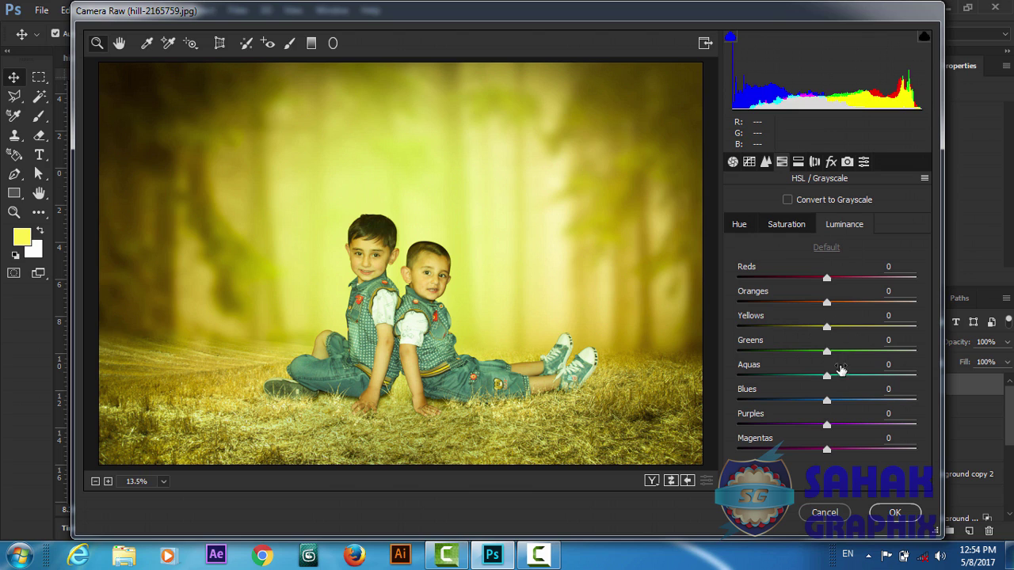
pyautogui.moveTo(828, 356); pyautogui.dragTo(803, 359)
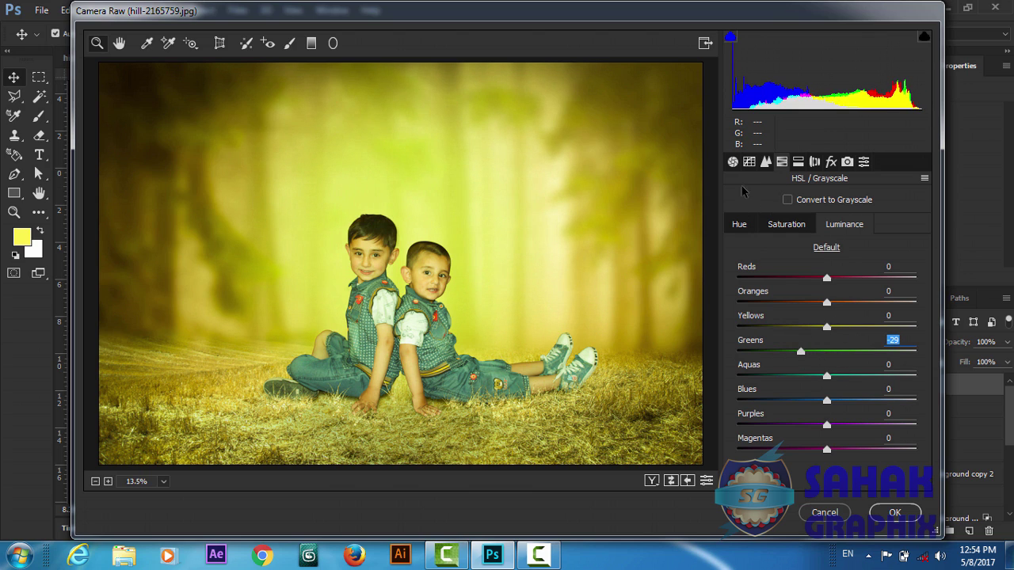
pyautogui.click(733, 161)
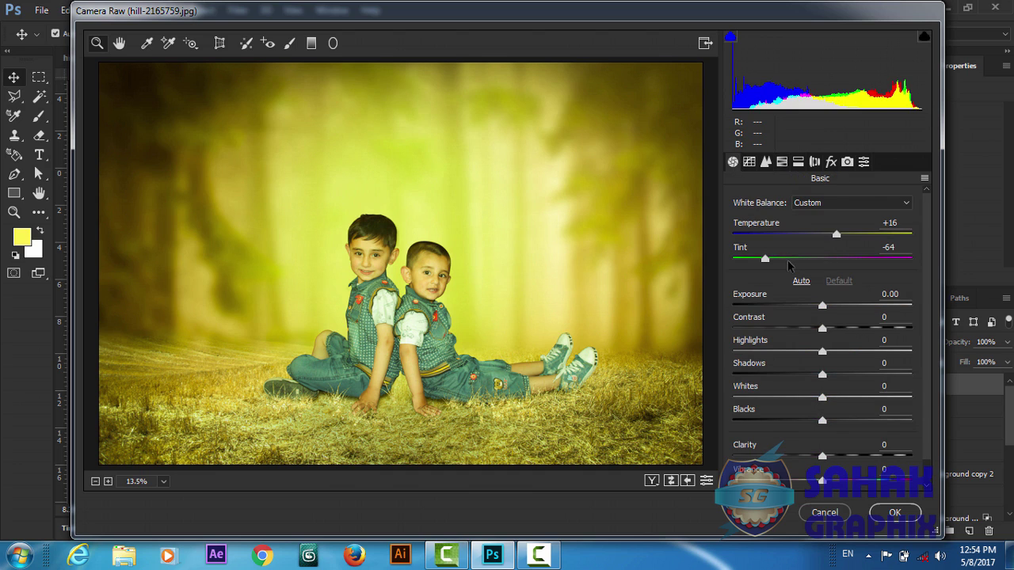
pyautogui.moveTo(765, 260); pyautogui.dragTo(744, 261)
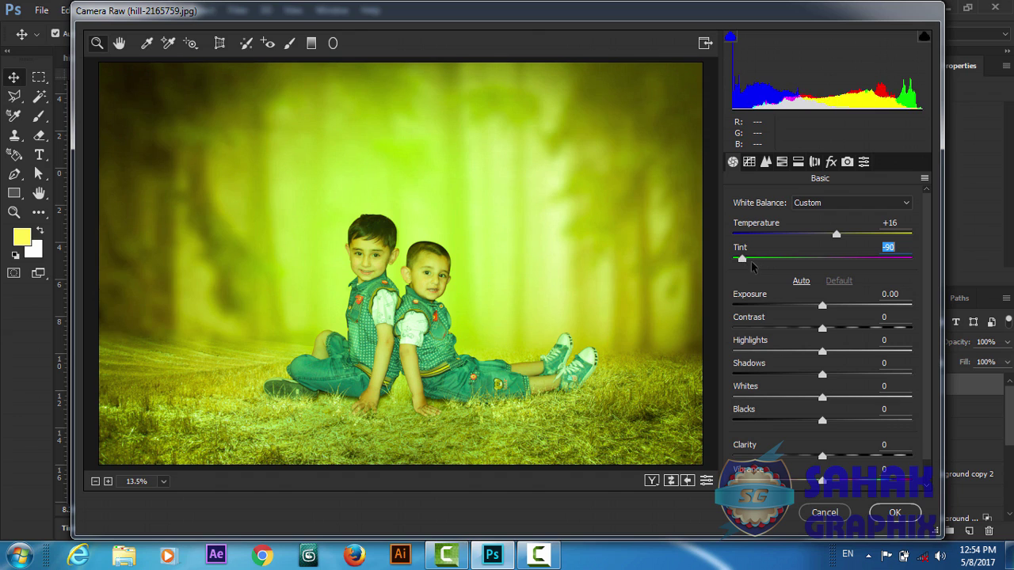
pyautogui.moveTo(745, 261); pyautogui.dragTo(763, 267)
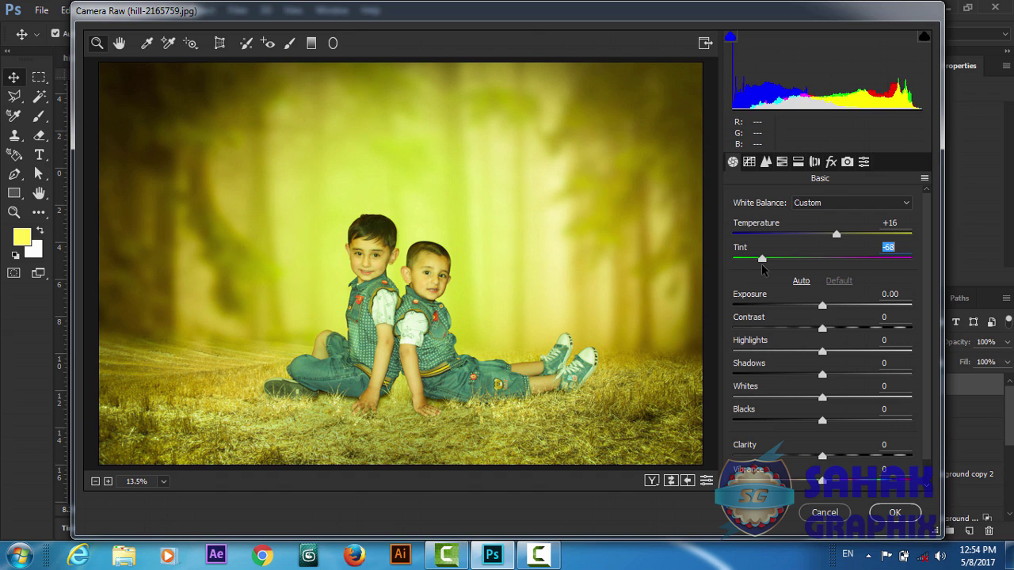
pyautogui.moveTo(837, 237); pyautogui.dragTo(836, 238)
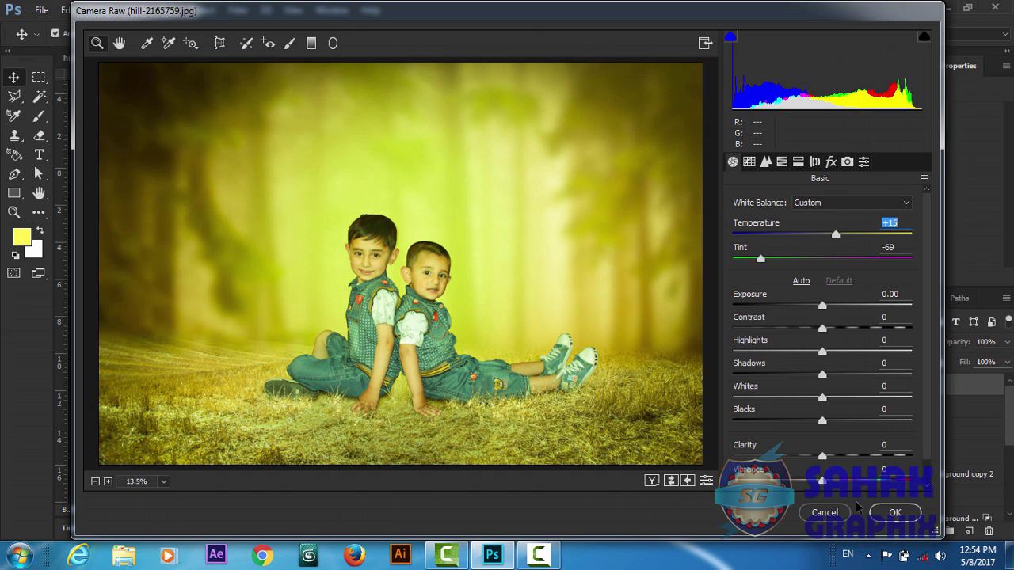
pyautogui.click(894, 512)
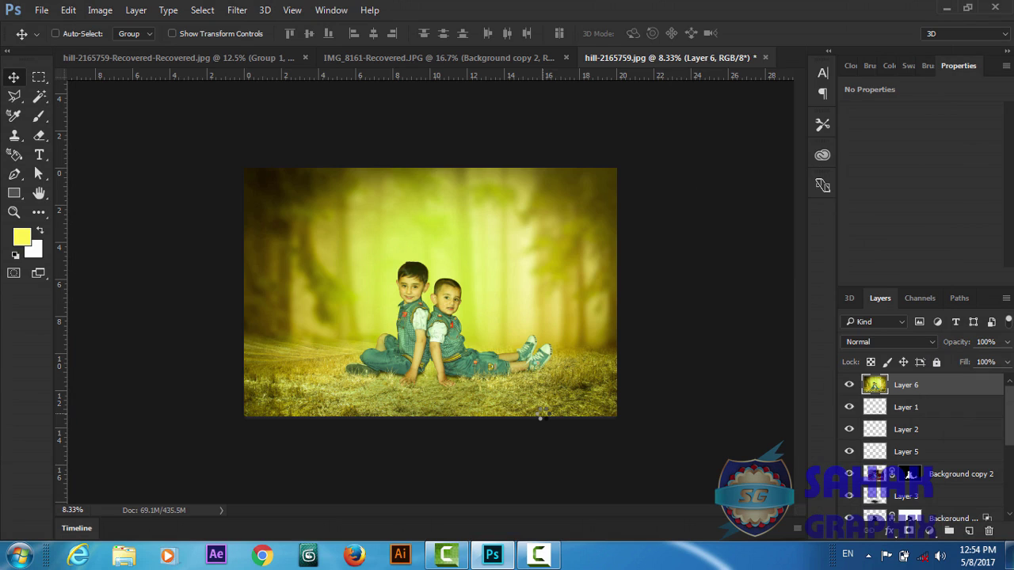
pyautogui.hotkey('ctrl', '0')
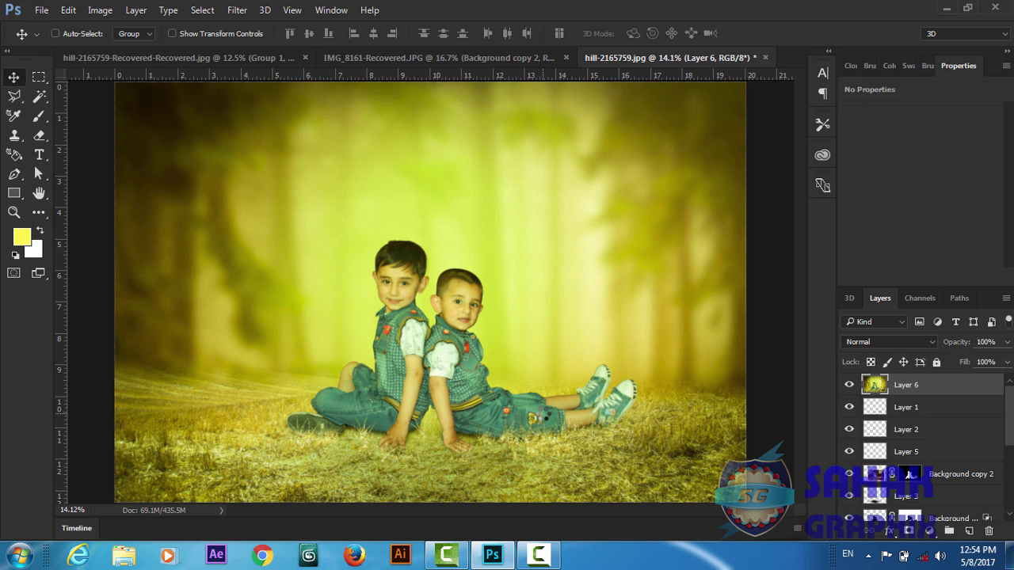
pyautogui.hotkey('ctrl', '-')
pyautogui.hotkey('ctrl', '-')
pyautogui.hotkey('ctrl', '-')
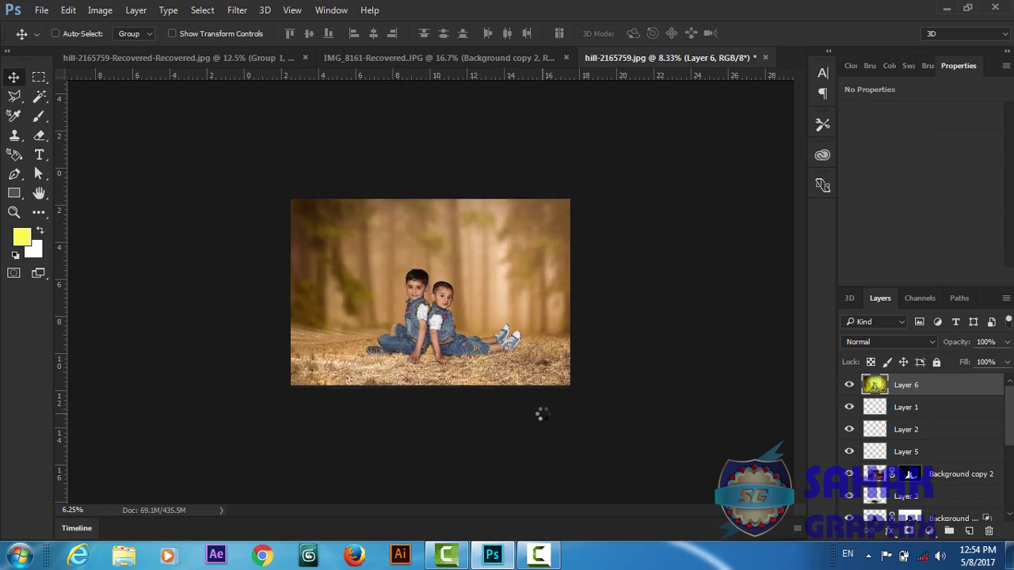
pyautogui.hotkey('ctrl', '+')
pyautogui.hotkey('ctrl', '+')
pyautogui.hotkey('ctrl', '+')
pyautogui.hotkey('ctrl', '+')
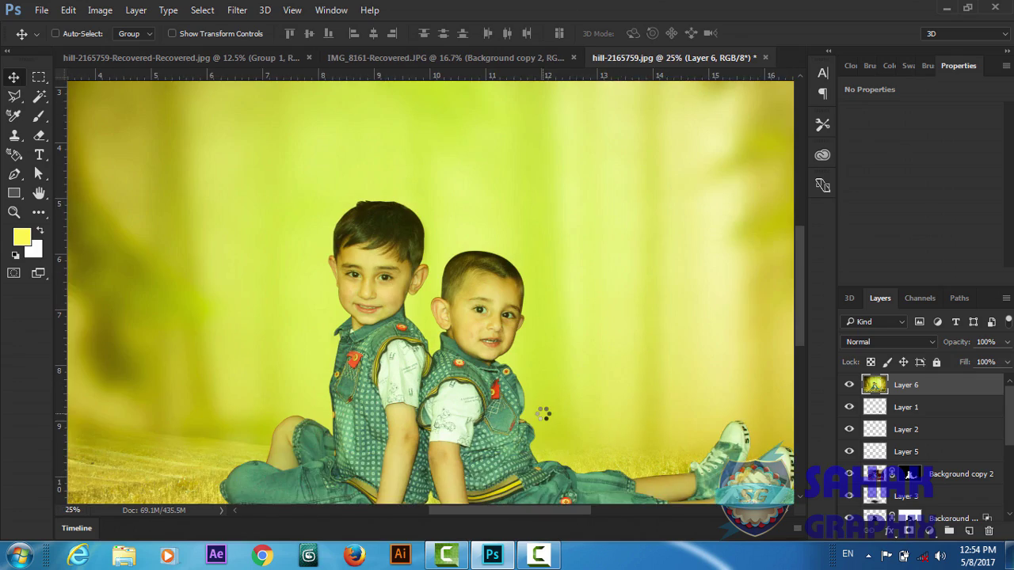
pyautogui.hotkey('ctrl', '+')
pyautogui.hotkey('ctrl', '+')
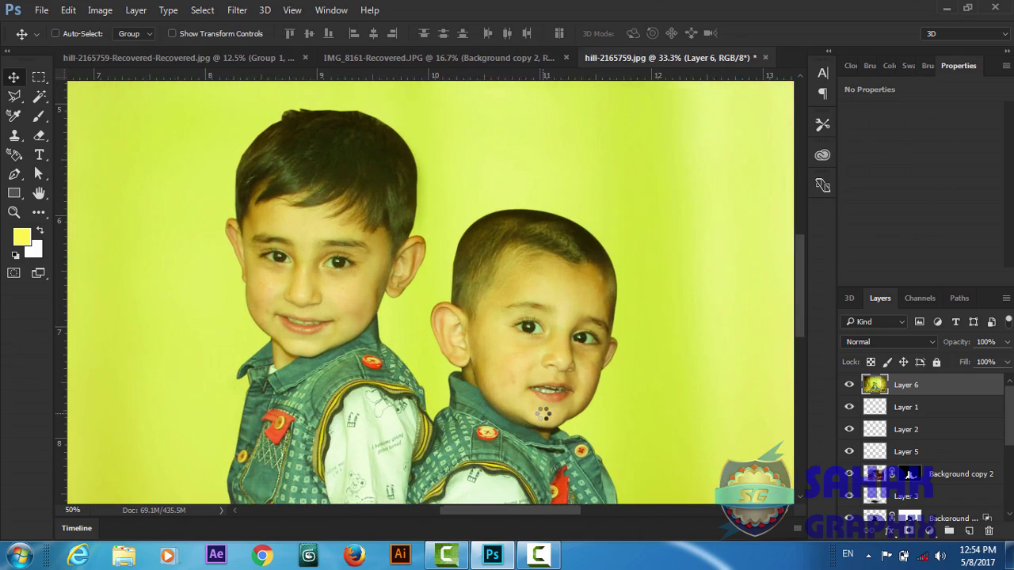
pyautogui.hotkey('ctrl', '-')
pyautogui.hotkey('ctrl', '-')
pyautogui.hotkey('ctrl', '-')
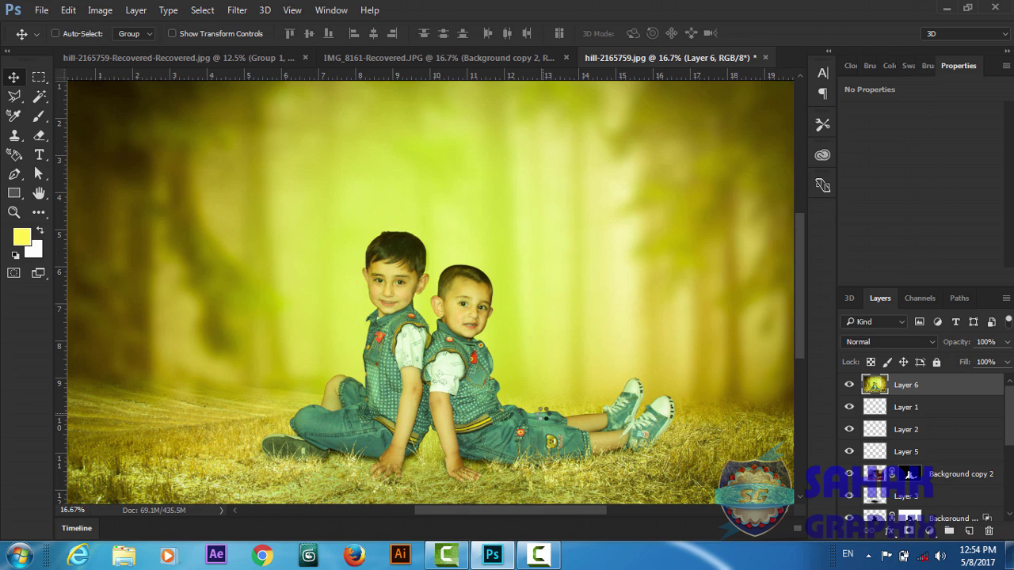
pyautogui.hotkey('ctrl', '-')
pyautogui.press('ctrl')
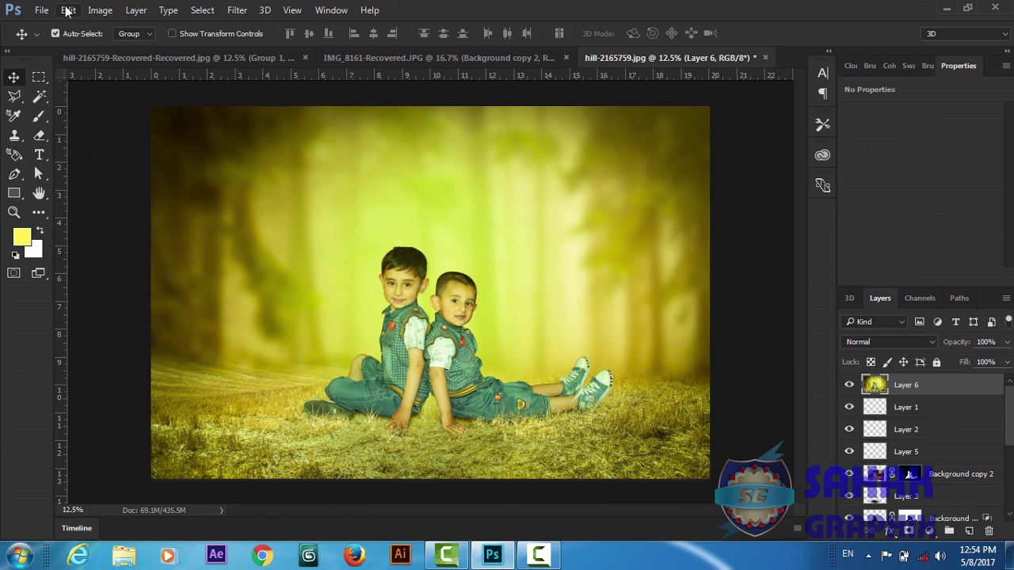
# - Crop the image to a 16:9 1920×1080 frame, trimming top and bottom, and fit it on screen
pyautogui.click(46, 215)
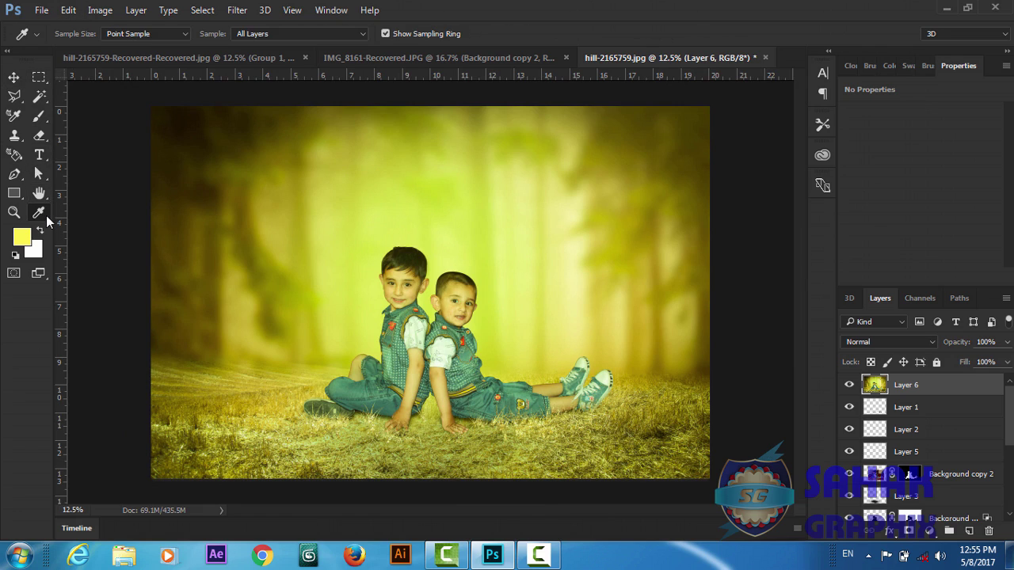
pyautogui.click(46, 220)
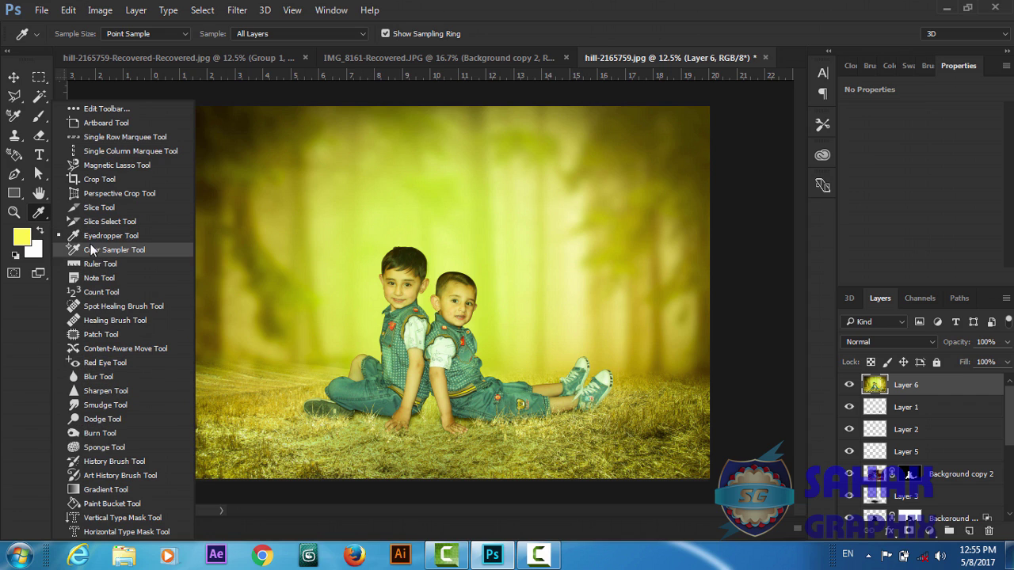
pyautogui.click(84, 182)
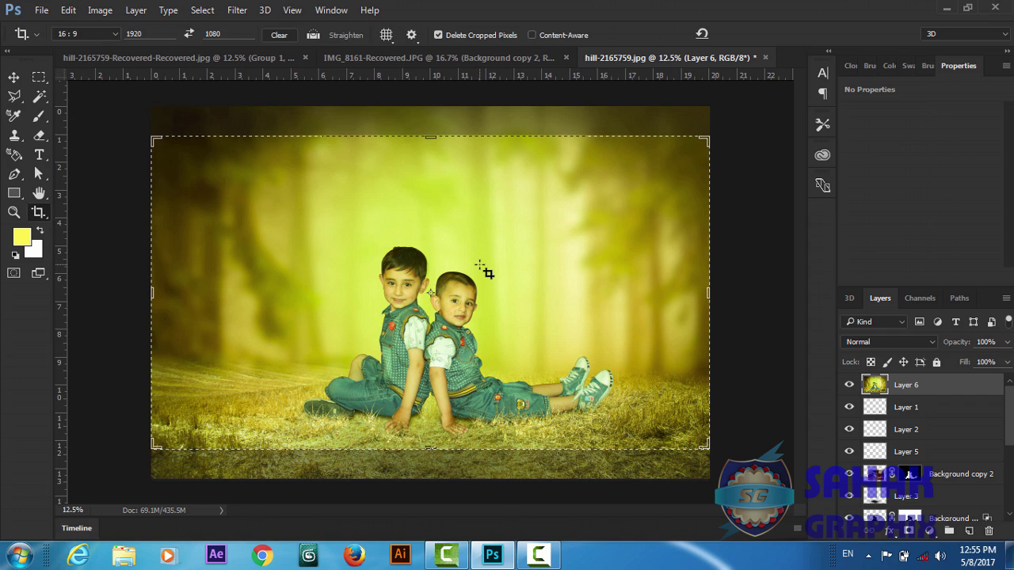
pyautogui.moveTo(484, 269); pyautogui.dragTo(475, 247)
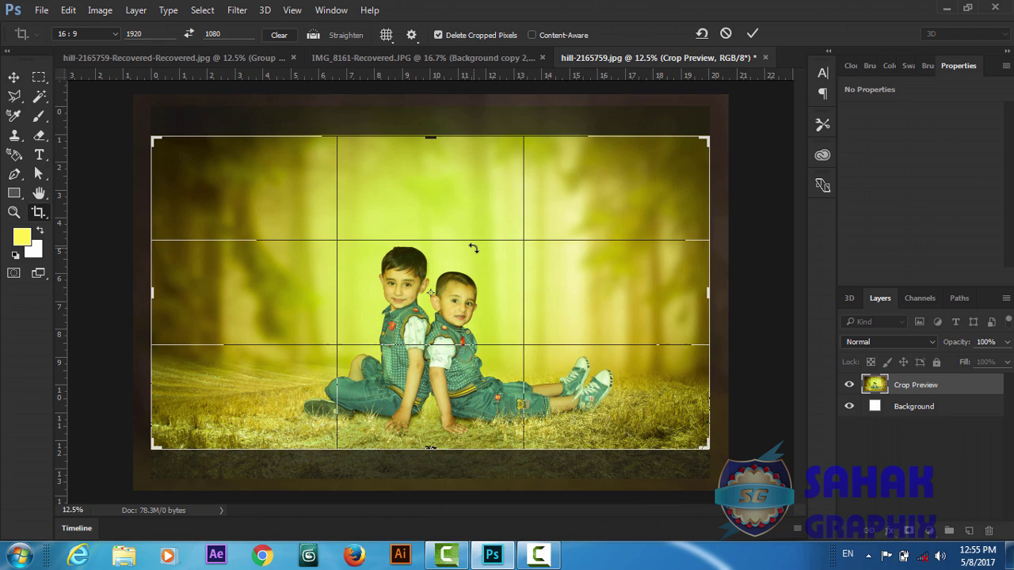
pyautogui.moveTo(462, 238); pyautogui.dragTo(460, 212)
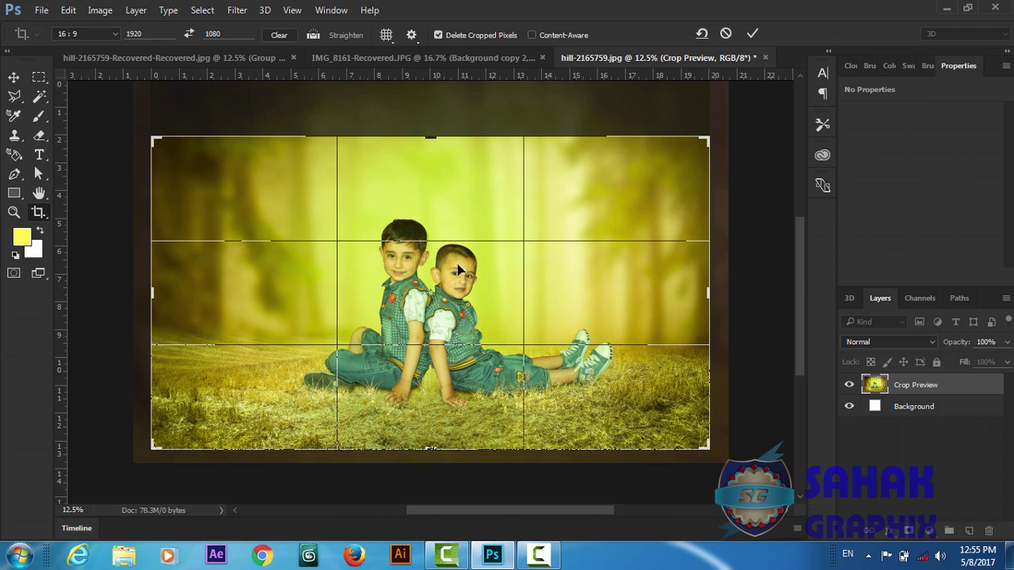
pyautogui.click(754, 34)
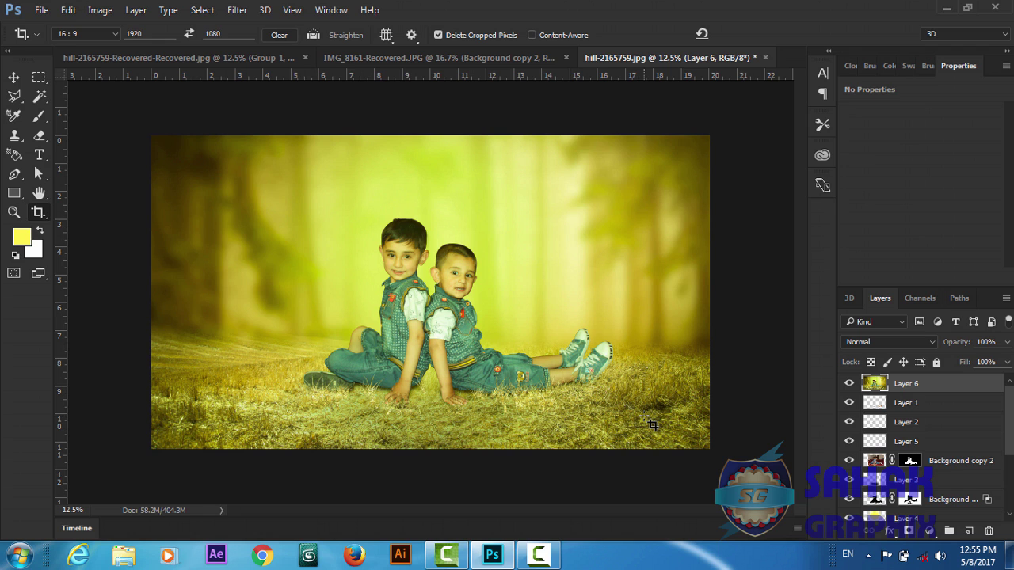
pyautogui.hotkey('ctrl', '0')
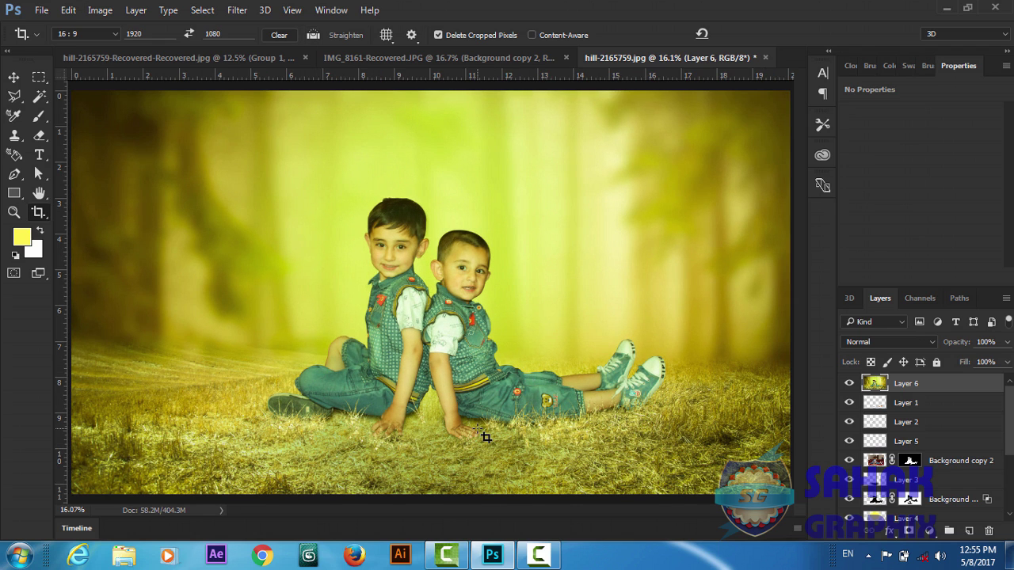
pyautogui.click(543, 557)
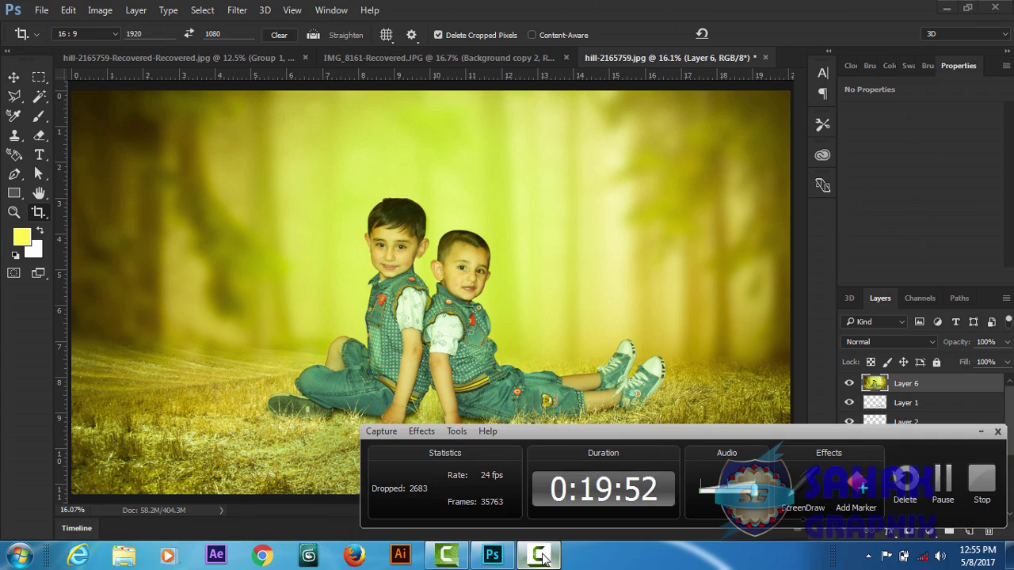